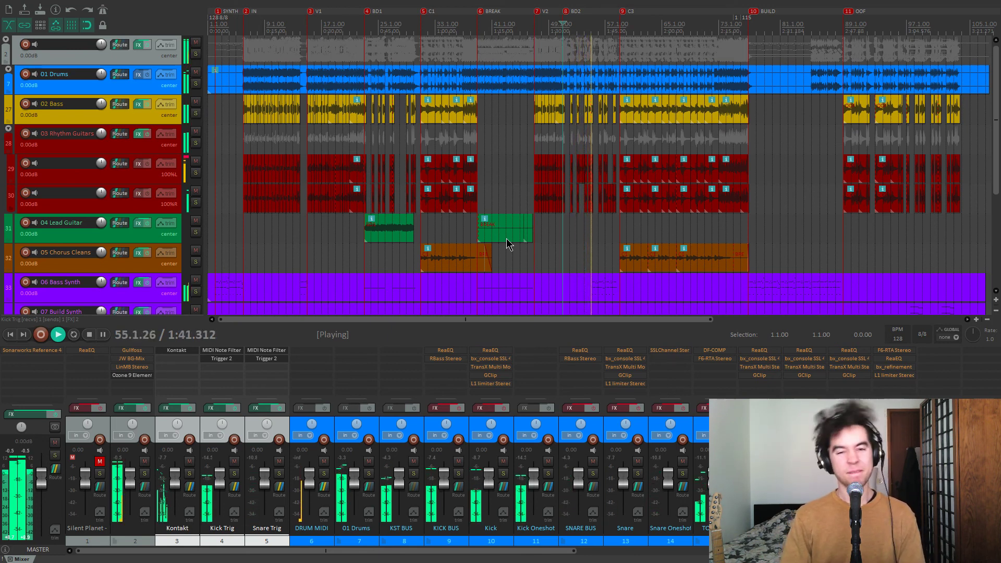
Step: Stop playback and move the edit cursor to the V1 marker
{"action": "key", "text": "space"}
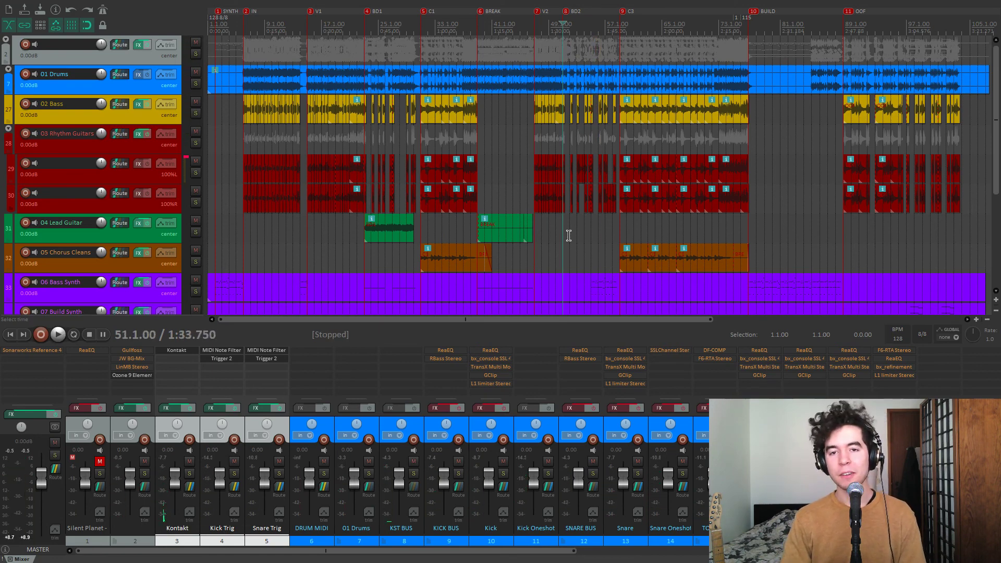
{"action": "scroll", "coordinate": [569, 236], "scroll_direction": "down", "scroll_amount": 2}
{"action": "scroll", "coordinate": [551, 244], "scroll_direction": "up", "scroll_amount": 2}
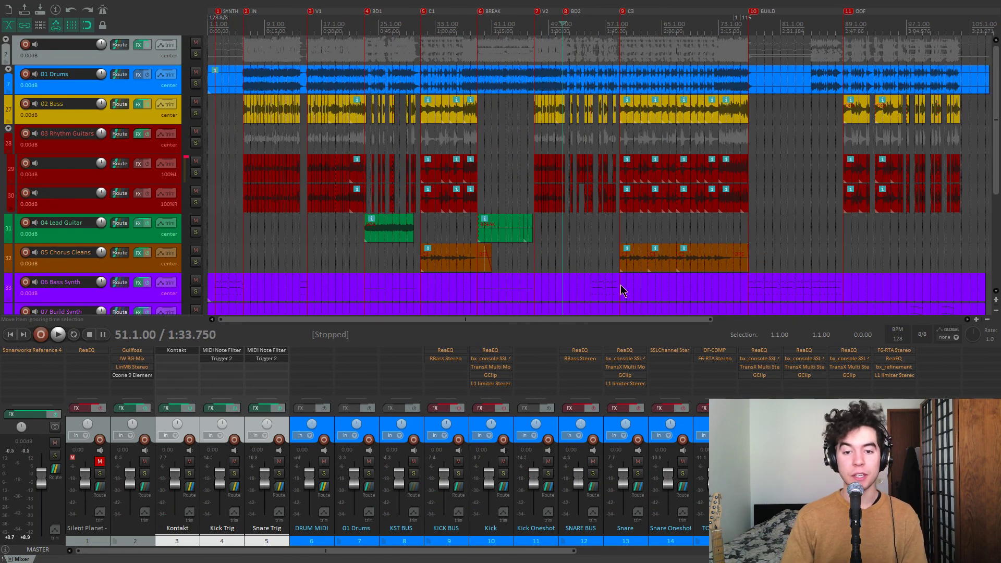
{"action": "key", "text": "Home"}
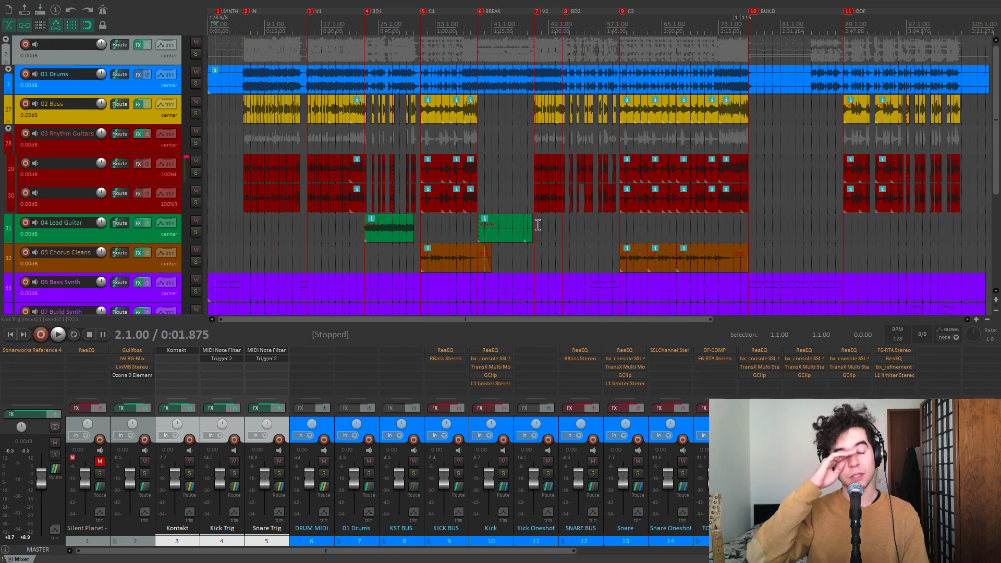
{"action": "key", "text": "3"}
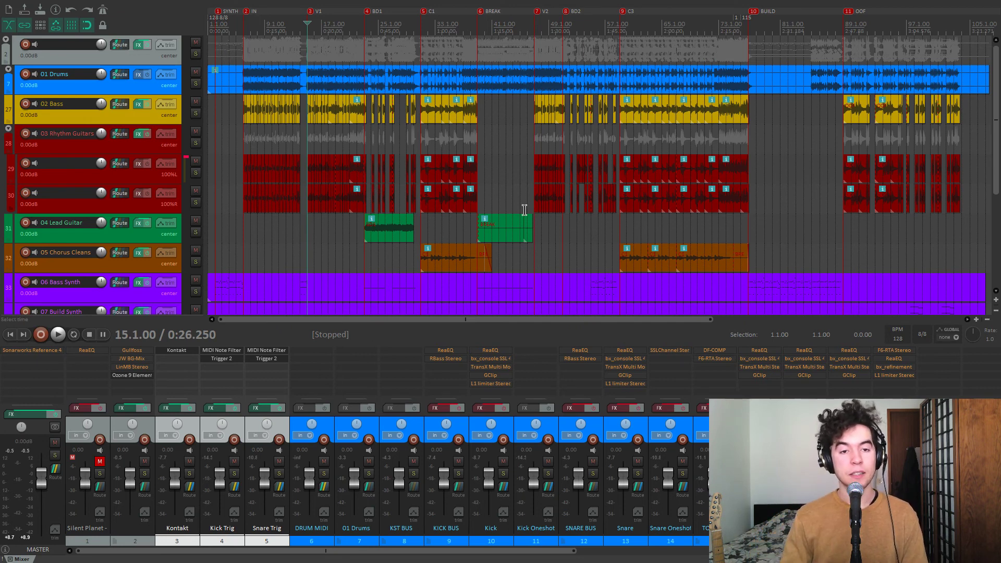
Step: Inspect the Ozone 9 Elements settings in the track 2 folder's effects chain and close the effects window
{"action": "left_click", "coordinate": [127, 411]}
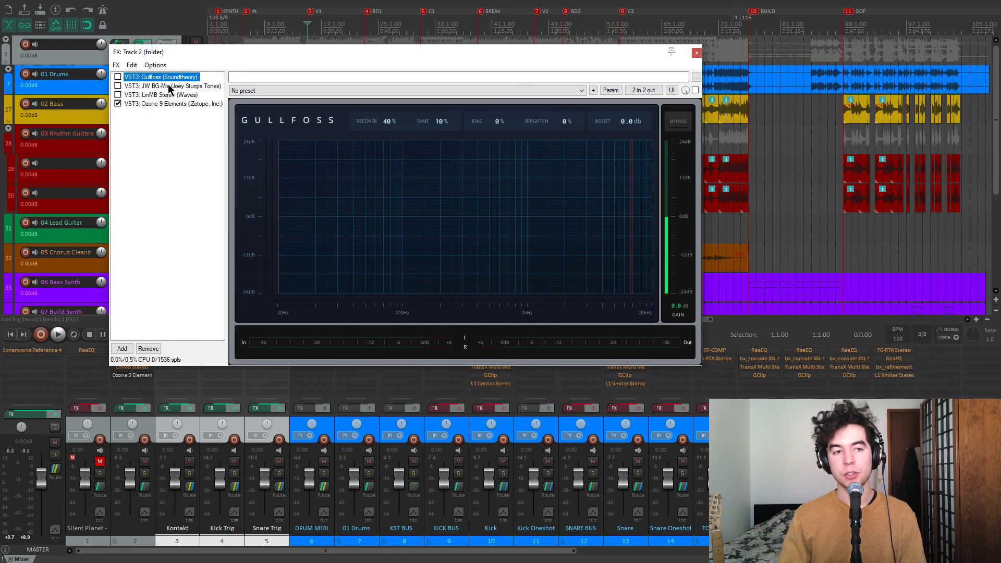
{"action": "left_click", "coordinate": [175, 105]}
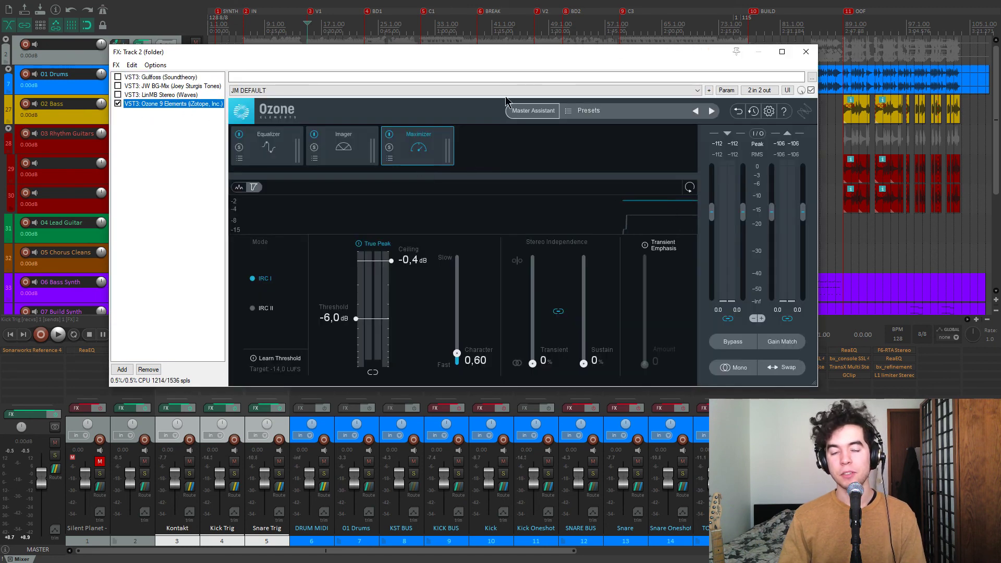
{"action": "left_click_drag", "start_coordinate": [509, 58], "coordinate": [492, 66]}
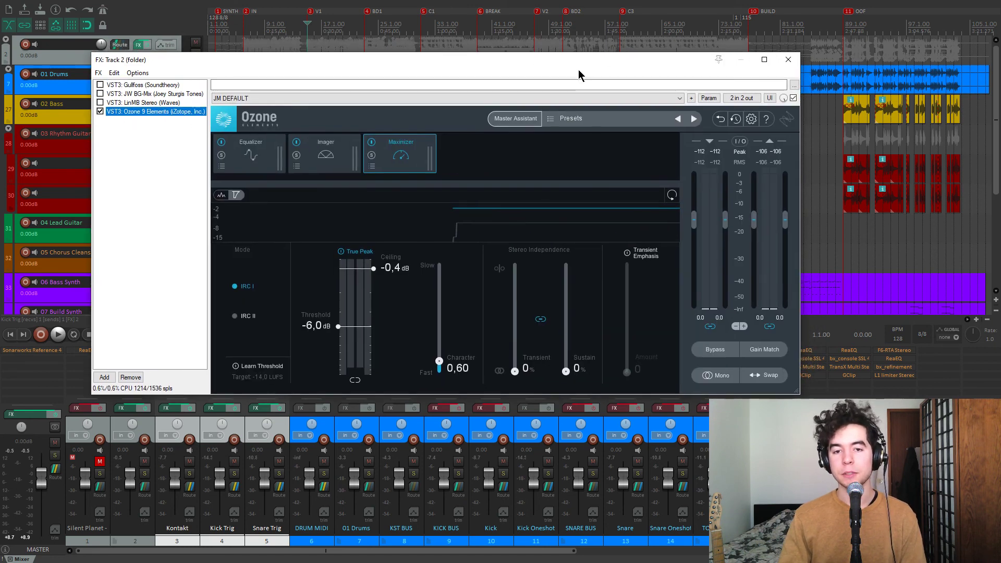
{"action": "left_click", "coordinate": [789, 61]}
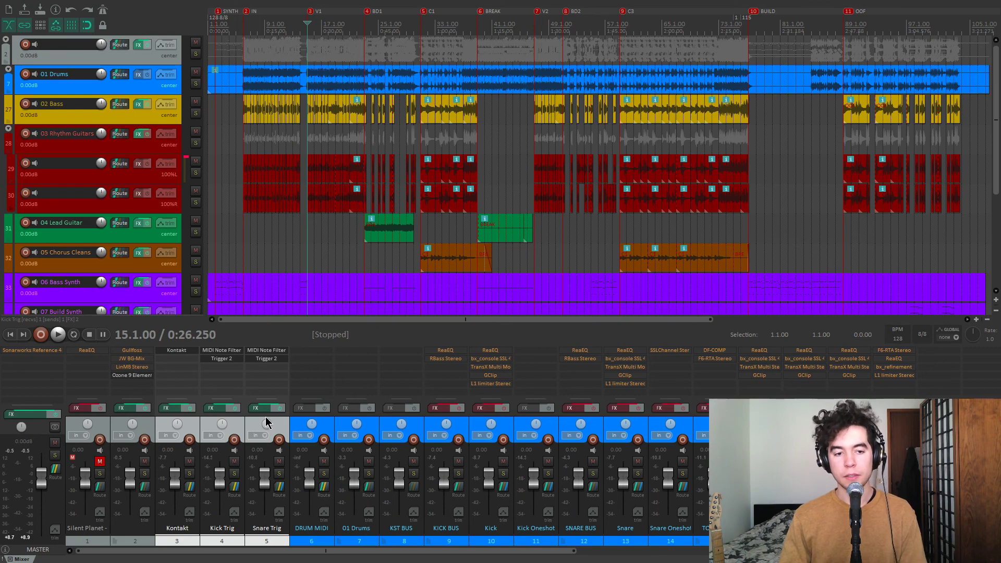
Step: Open Kontakt on track 3 and view the Modern & Massive Drums kit
{"action": "left_click", "coordinate": [195, 352]}
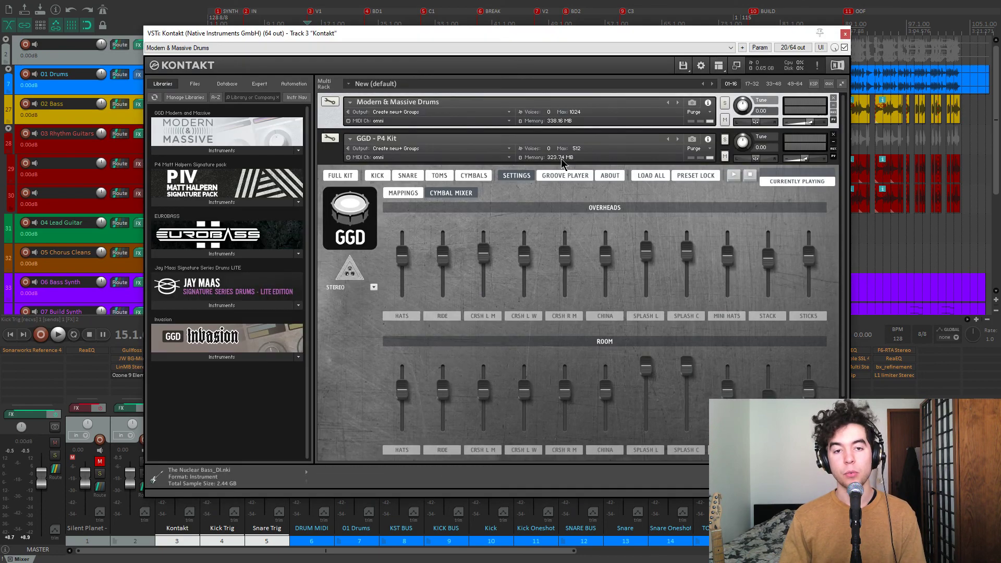
{"action": "left_click_drag", "start_coordinate": [545, 34], "coordinate": [579, 35]}
{"action": "left_click", "coordinate": [367, 140]}
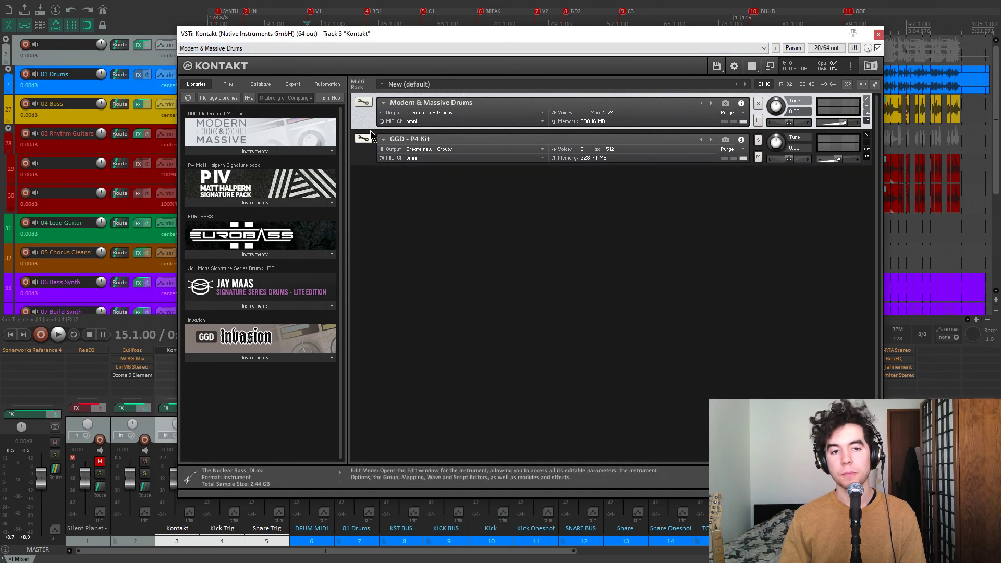
{"action": "left_click", "coordinate": [364, 104]}
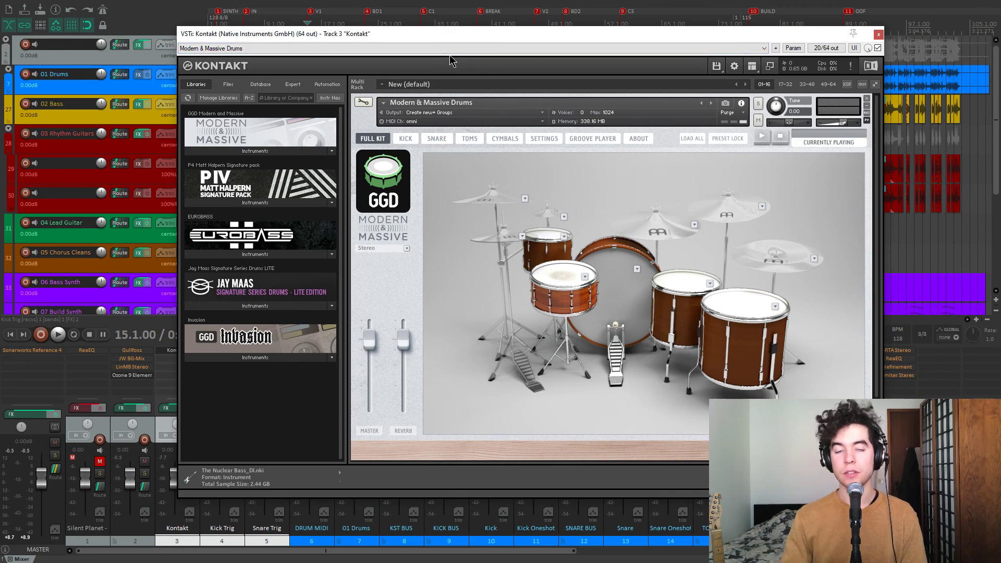
{"action": "left_click_drag", "start_coordinate": [461, 34], "coordinate": [497, 35]}
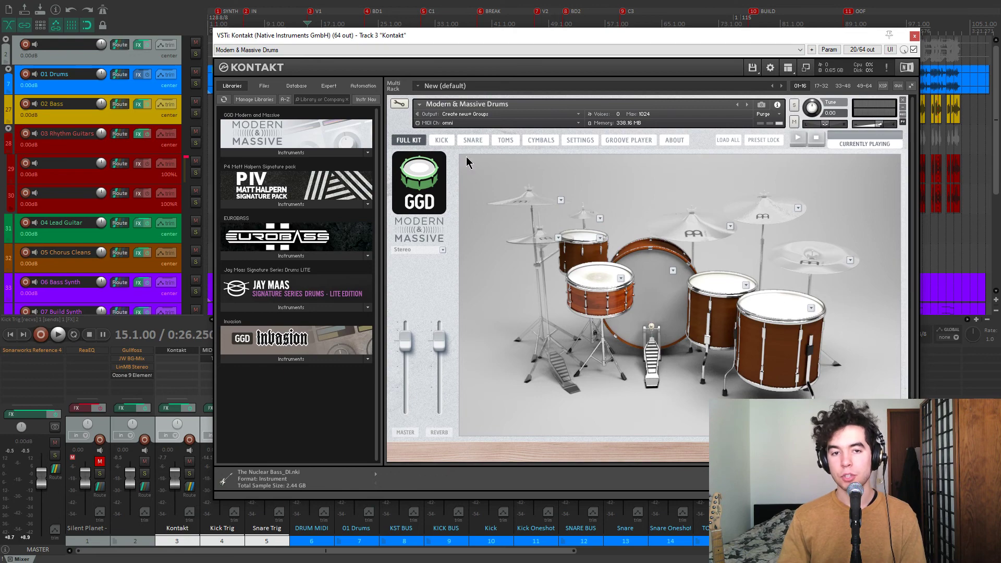
Step: View the GGD - P4 Kit's full kit, audition some of its cymbals and drums, and close Kontakt
{"action": "left_click", "coordinate": [404, 125]}
{"action": "left_click", "coordinate": [399, 159]}
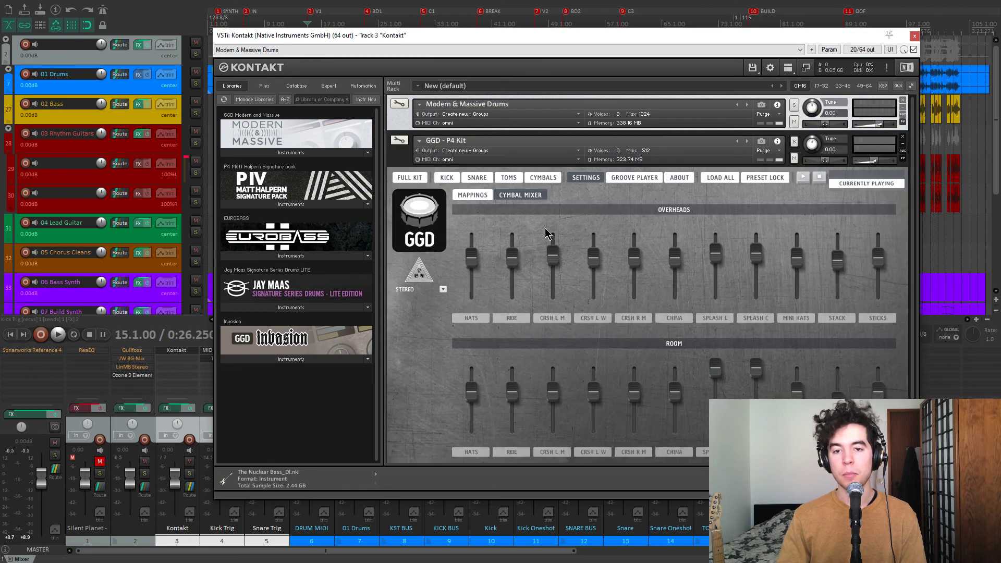
{"action": "left_click", "coordinate": [409, 178]}
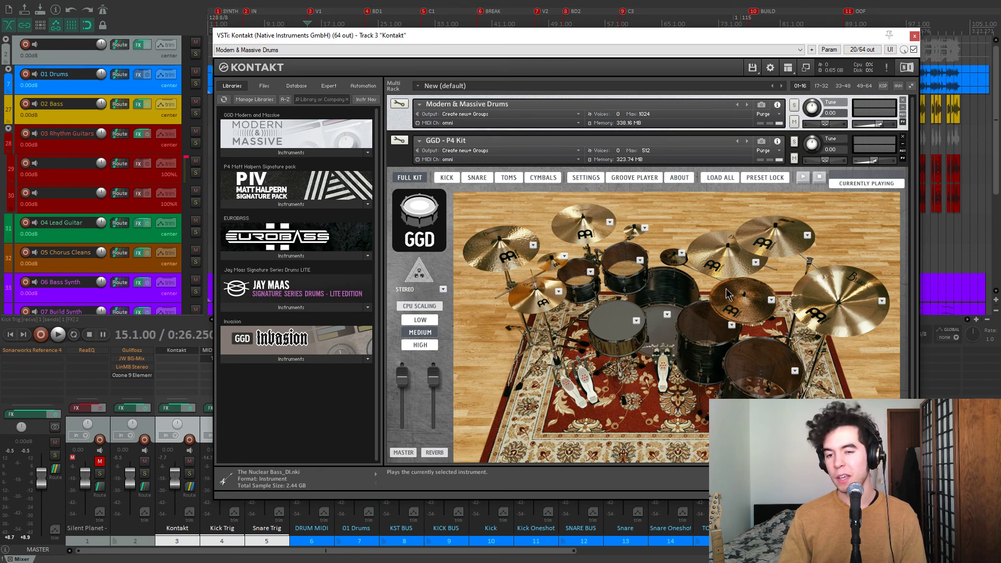
{"action": "left_click", "coordinate": [772, 301]}
{"action": "left_click", "coordinate": [794, 372]}
{"action": "left_click", "coordinate": [772, 289]}
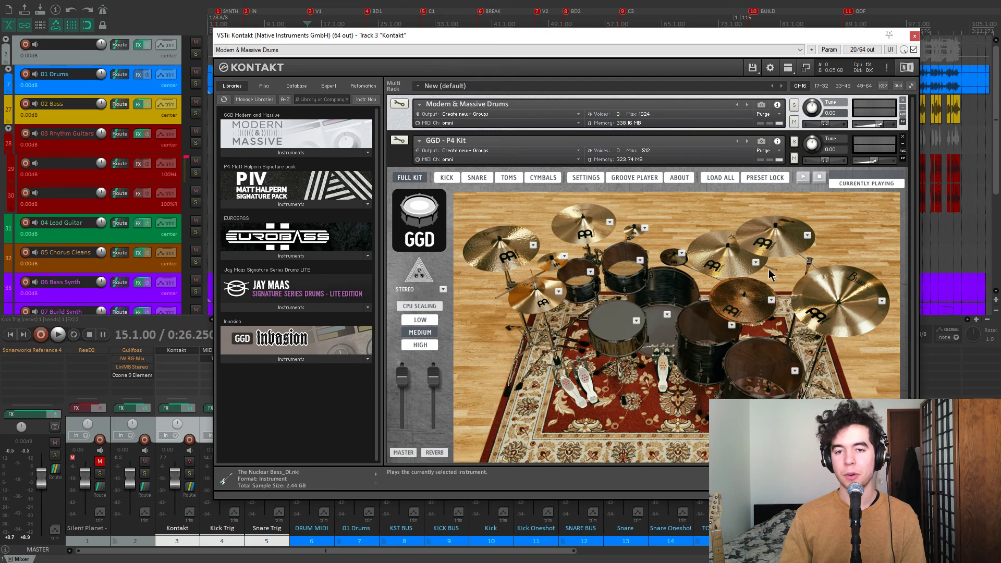
{"action": "left_click", "coordinate": [389, 161]}
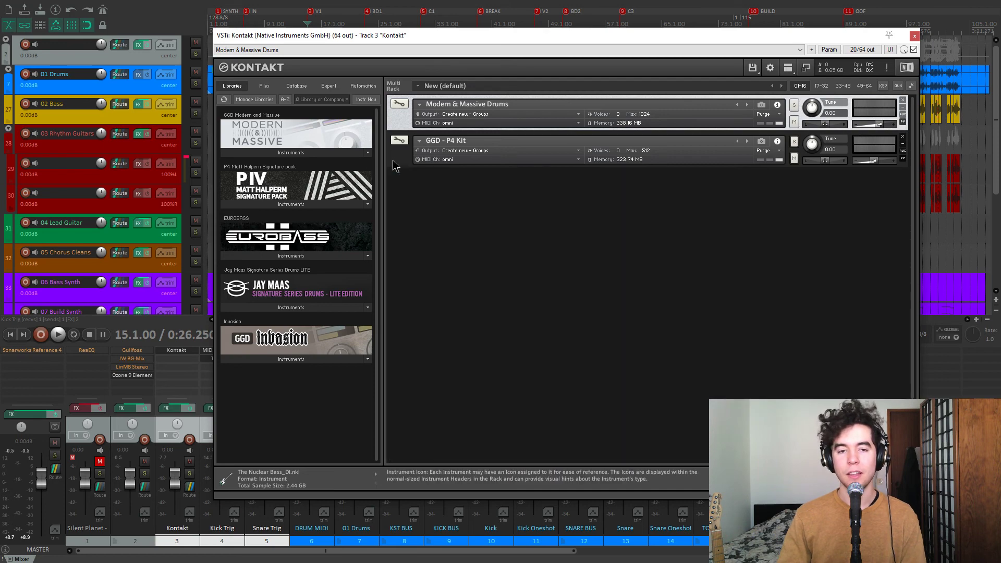
{"action": "left_click", "coordinate": [914, 37]}
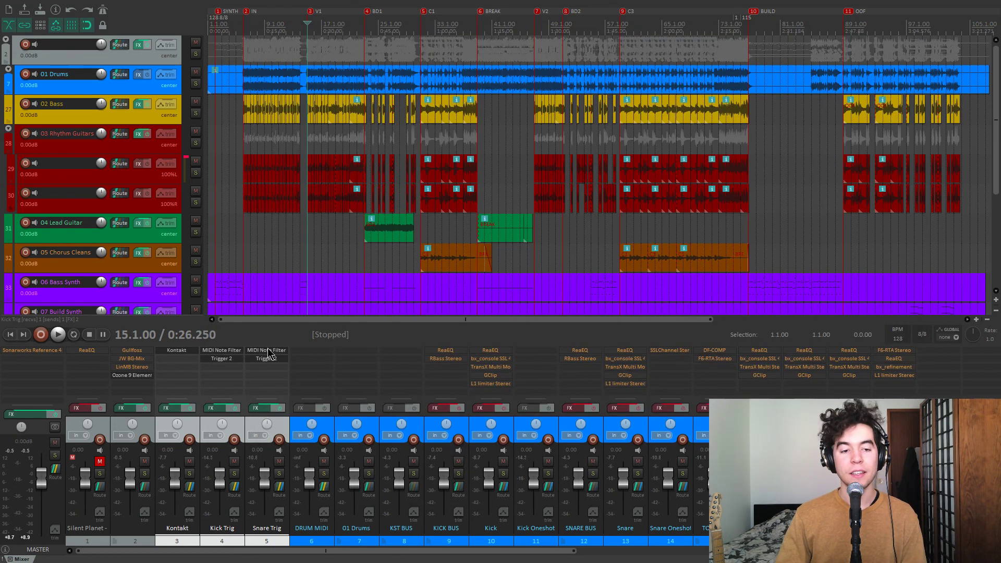
Step: Open Trigger 2 on the Kick Trig and Snare Trig tracks and arrange both windows side by side
{"action": "left_click", "coordinate": [242, 360]}
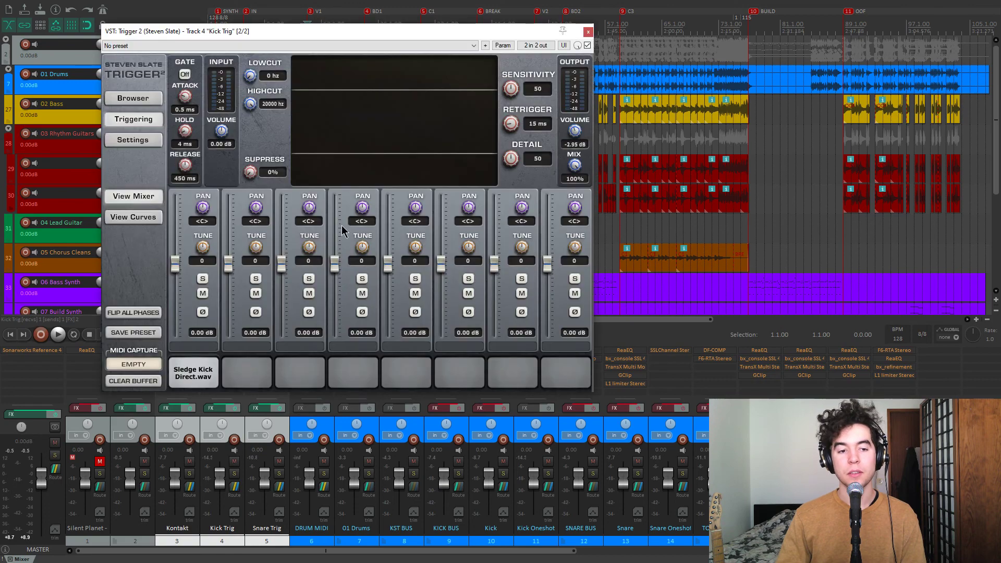
{"action": "left_click_drag", "start_coordinate": [339, 44], "coordinate": [268, 398]}
{"action": "left_click", "coordinate": [269, 360]}
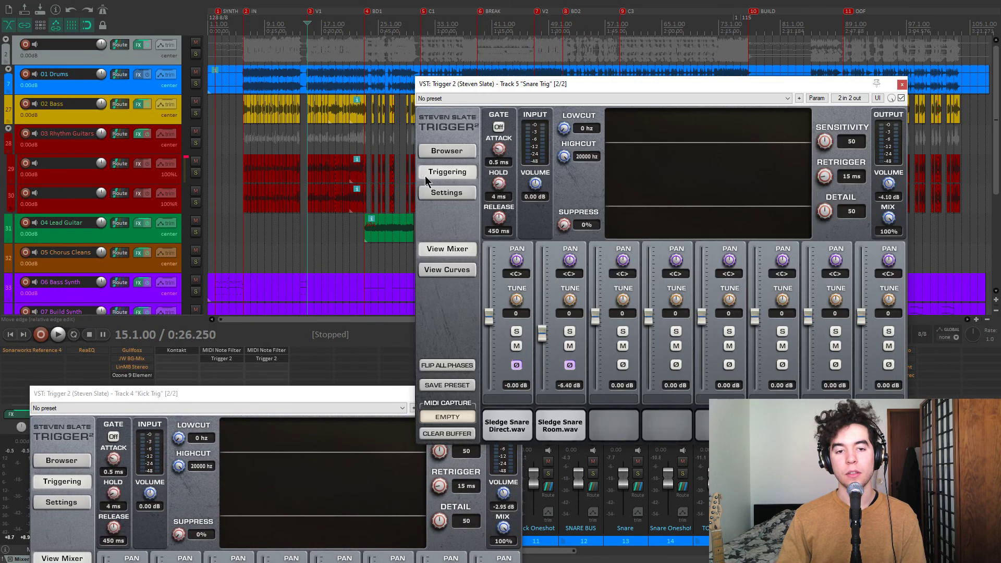
{"action": "left_click_drag", "start_coordinate": [577, 86], "coordinate": [656, 42]}
{"action": "left_click_drag", "start_coordinate": [444, 393], "coordinate": [473, 23]}
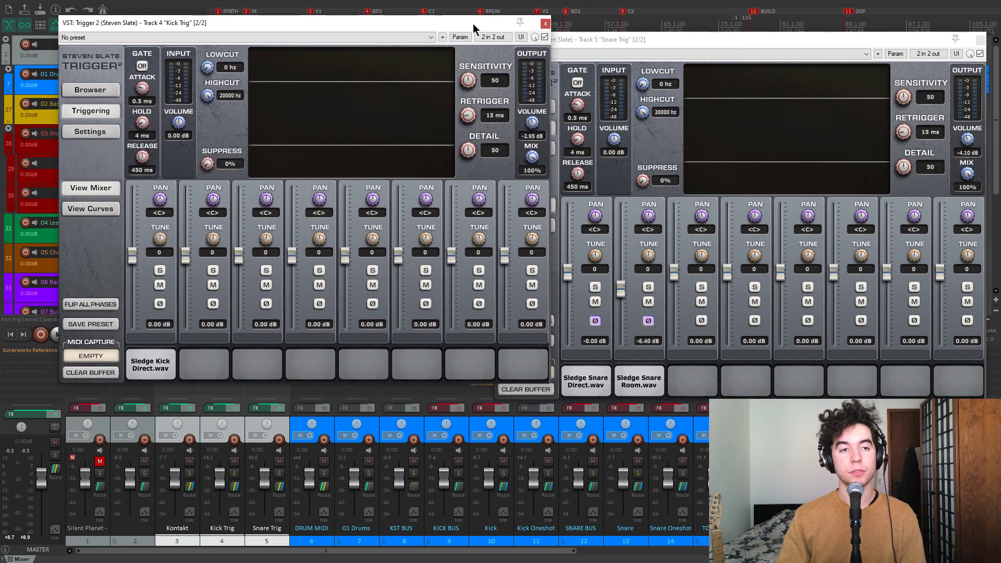
Step: Audition the Sledge Kick Direct.wav sample in the Kick Trig window and close both Trigger 2 windows
{"action": "left_click", "coordinate": [160, 366]}
{"action": "left_click", "coordinate": [361, 59]}
{"action": "left_click", "coordinate": [348, 176]}
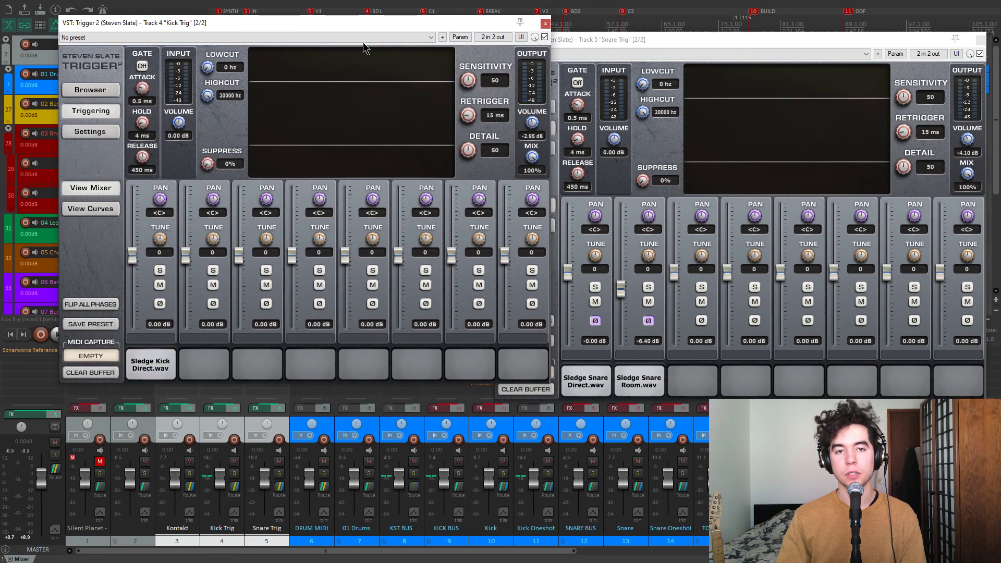
{"action": "left_click_drag", "start_coordinate": [380, 22], "coordinate": [377, 21]}
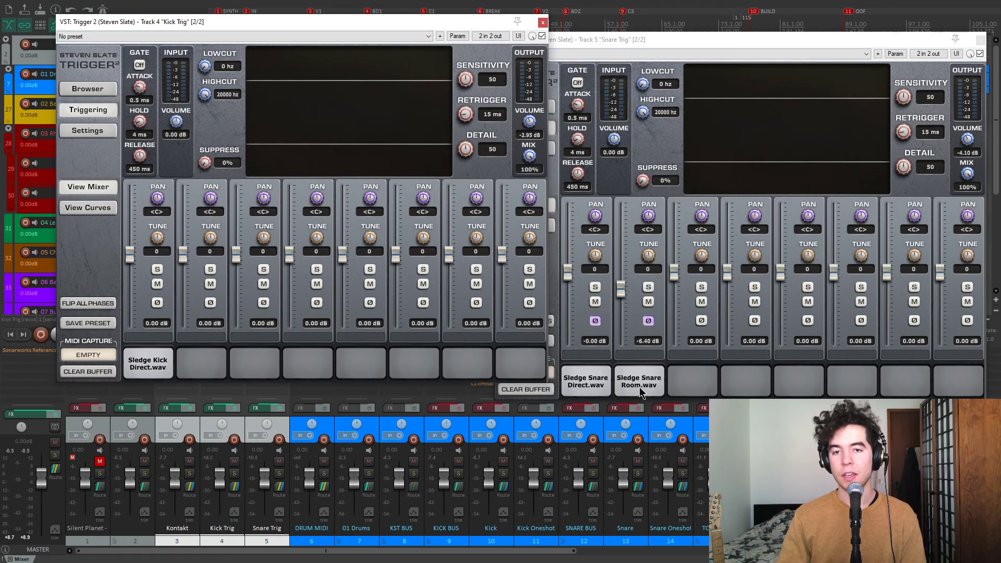
{"action": "left_click", "coordinate": [543, 23]}
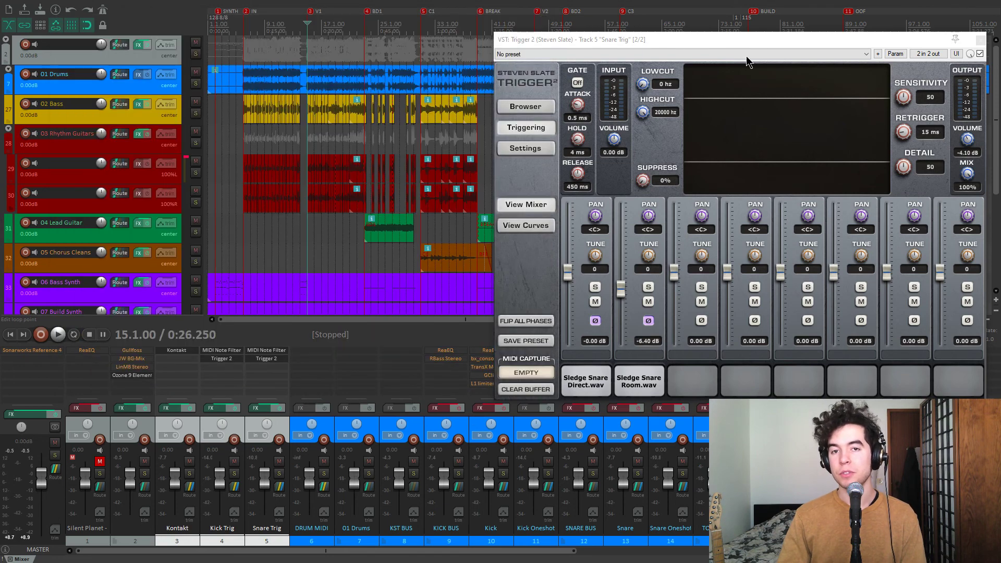
{"action": "left_click", "coordinate": [980, 42]}
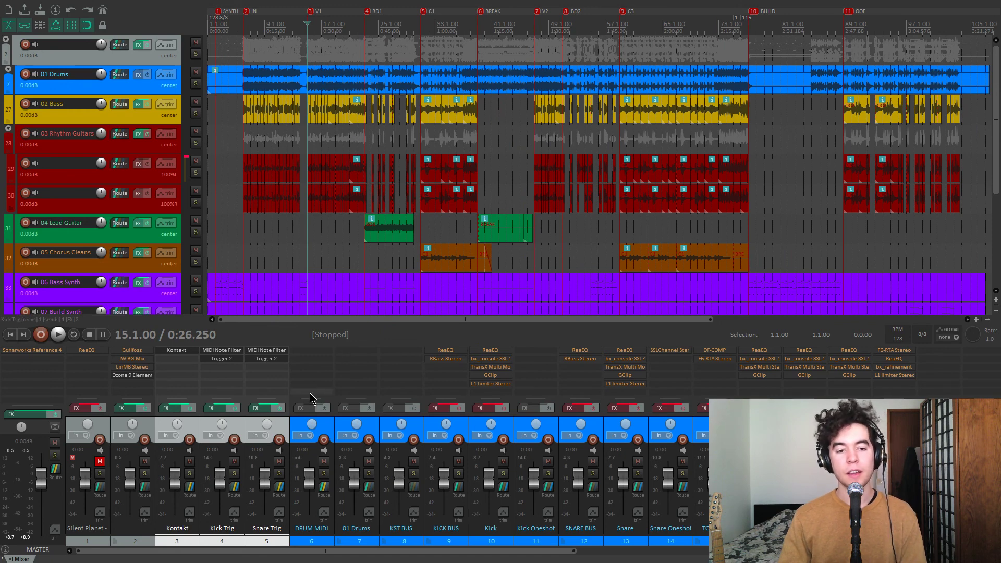
Step: Solo the 01 Drums track and listen to it from the V1 marker
{"action": "left_click", "coordinate": [324, 427]}
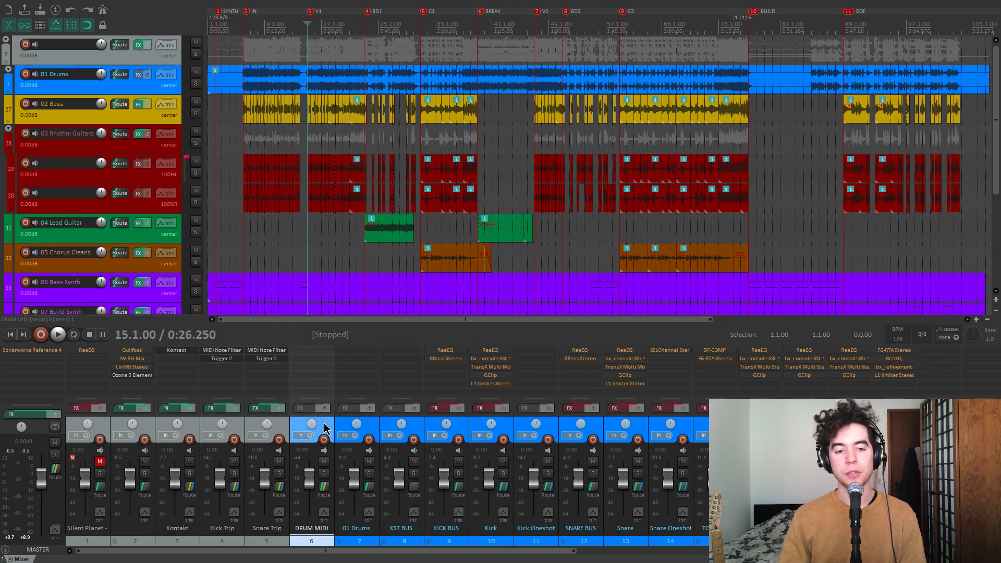
{"action": "left_click", "coordinate": [323, 473]}
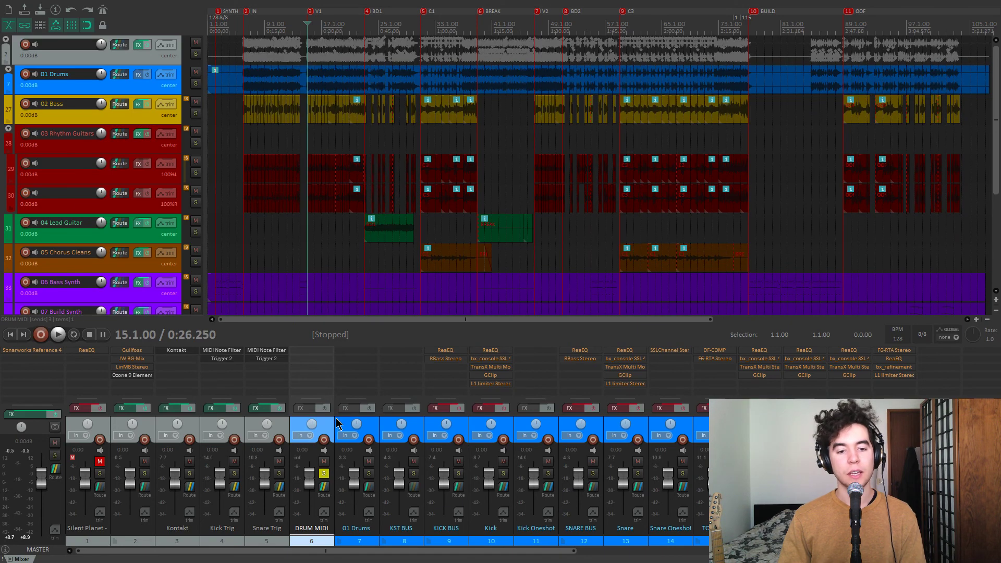
{"action": "left_click", "coordinate": [369, 473]}
{"action": "left_click", "coordinate": [324, 473]}
{"action": "key", "text": "space"}
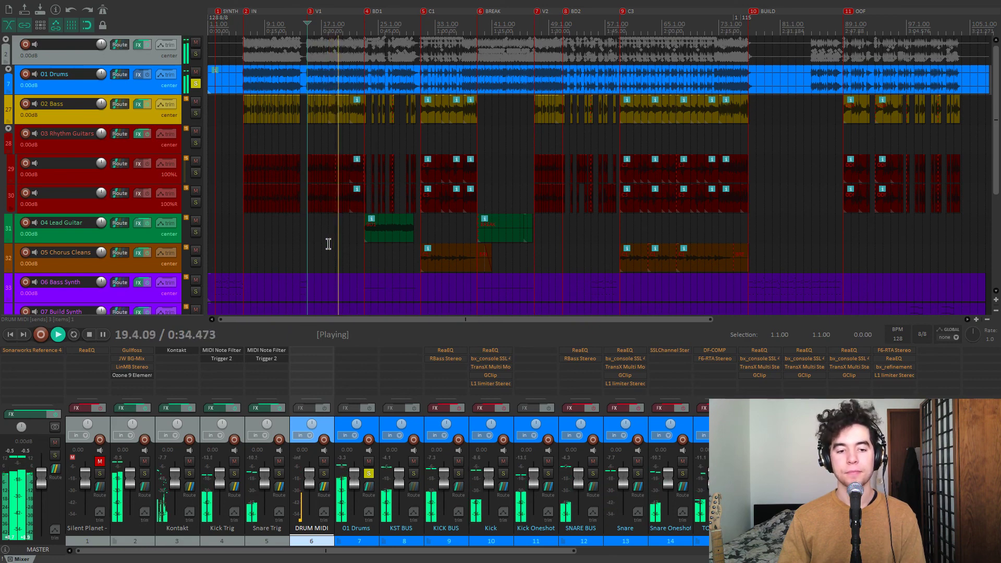
{"action": "key", "text": "space"}
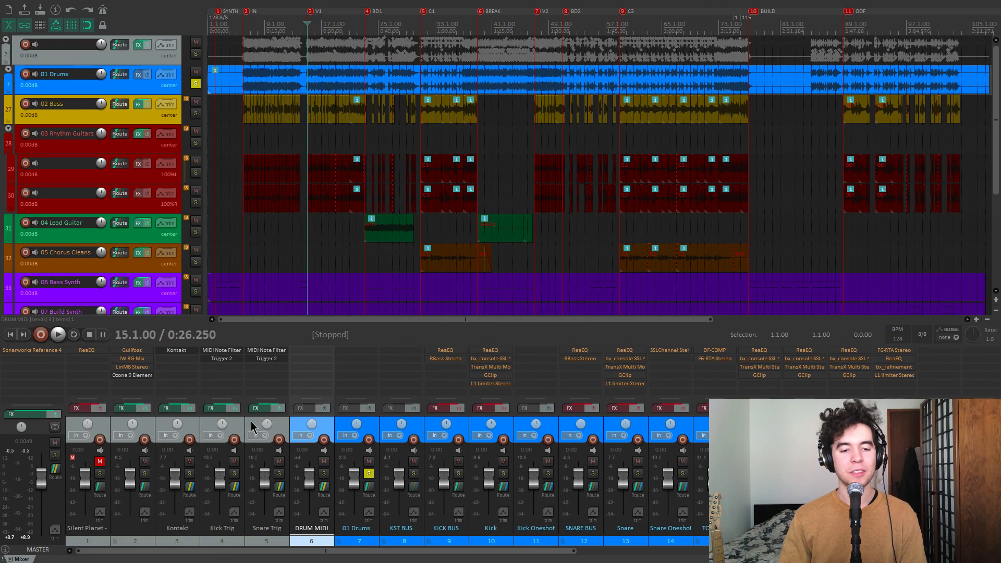
Step: Listen to the soloed drums from the BD2 marker
{"action": "left_click", "coordinate": [363, 140]}
{"action": "key", "text": "8"}
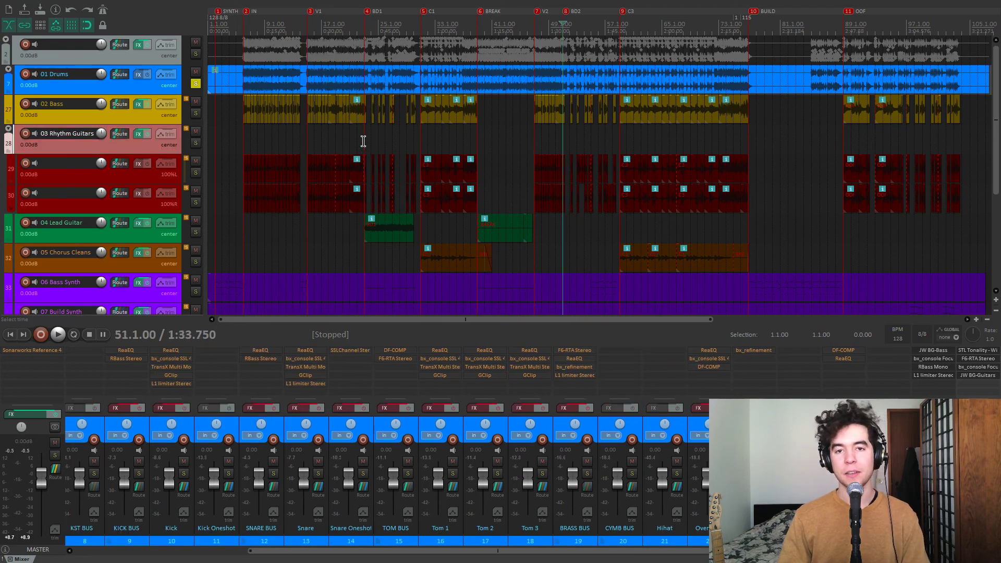
{"action": "scroll", "coordinate": [620, 152], "scroll_direction": "up", "scroll_amount": 6}
{"action": "key", "text": "space"}
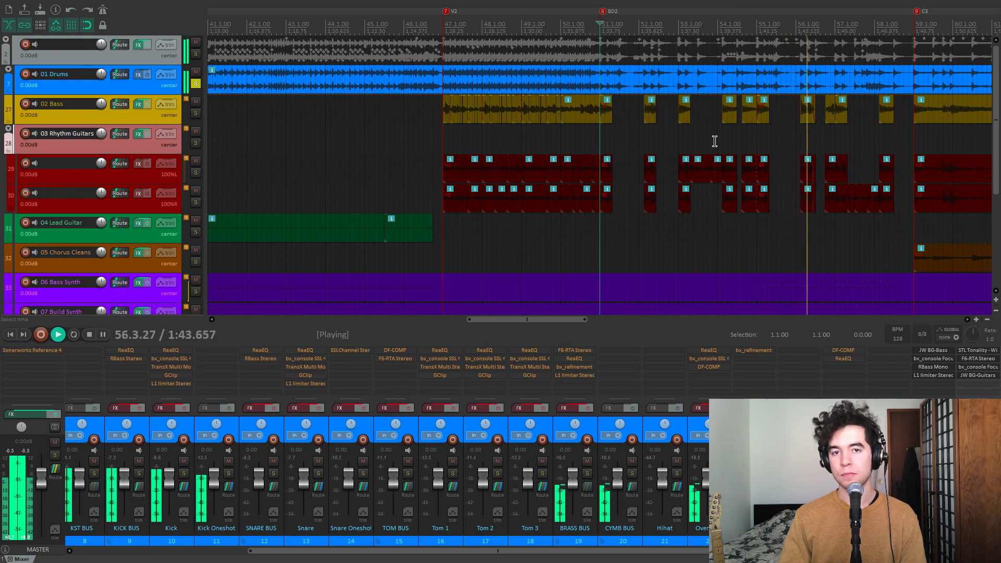
{"action": "key", "text": "space"}
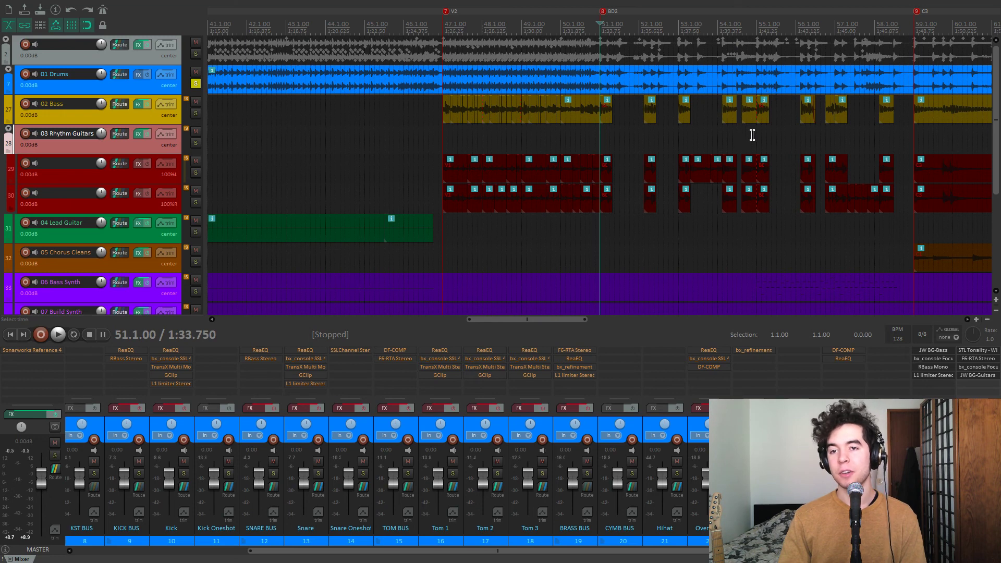
Step: Listen to the soloed drums from 55.4 in the BD2 section and return the edit cursor to the IN marker
{"action": "left_click", "coordinate": [712, 142]}
{"action": "left_click", "coordinate": [770, 140]}
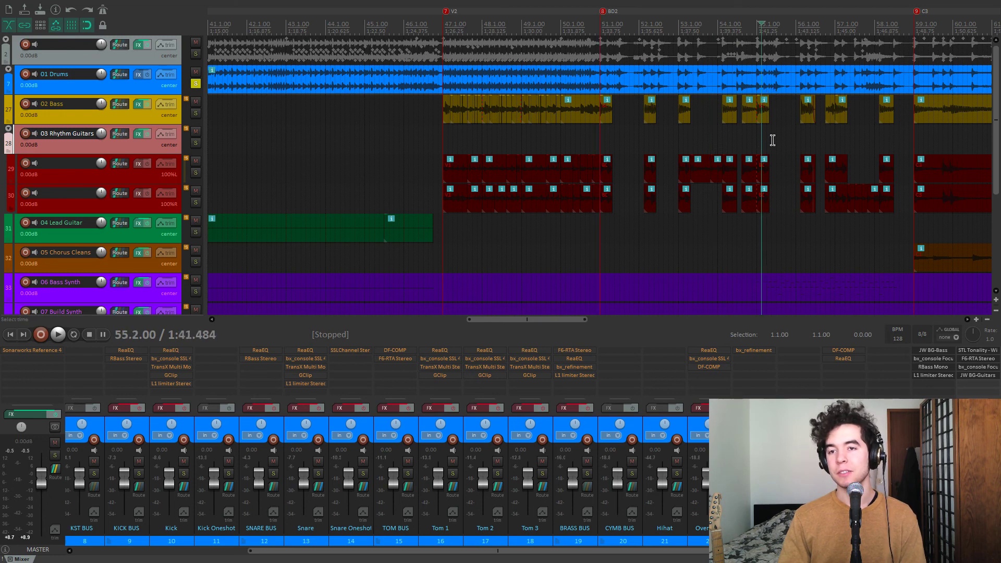
{"action": "key", "text": "space"}
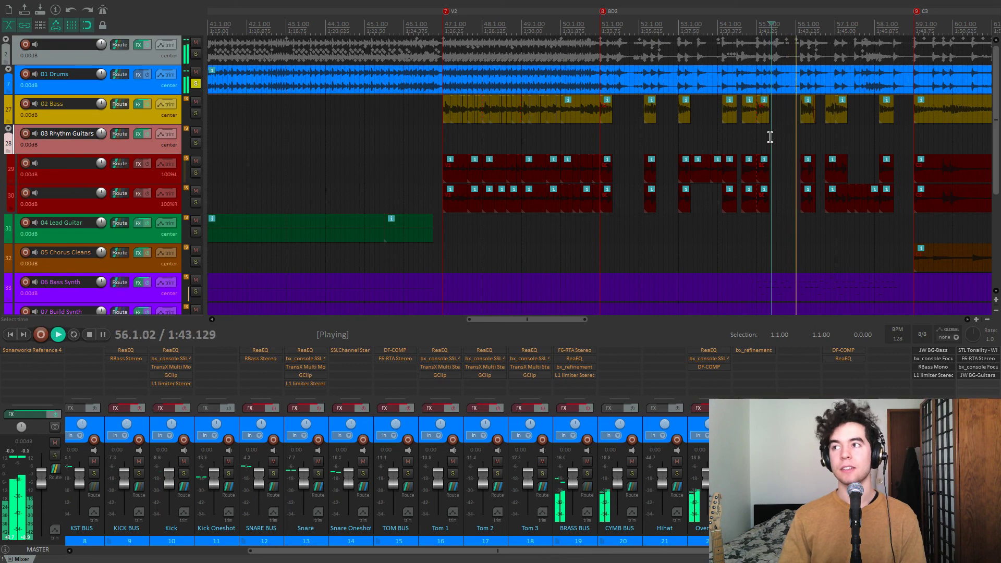
{"action": "key", "text": "space"}
{"action": "scroll", "coordinate": [560, 130], "scroll_direction": "down", "scroll_amount": 5}
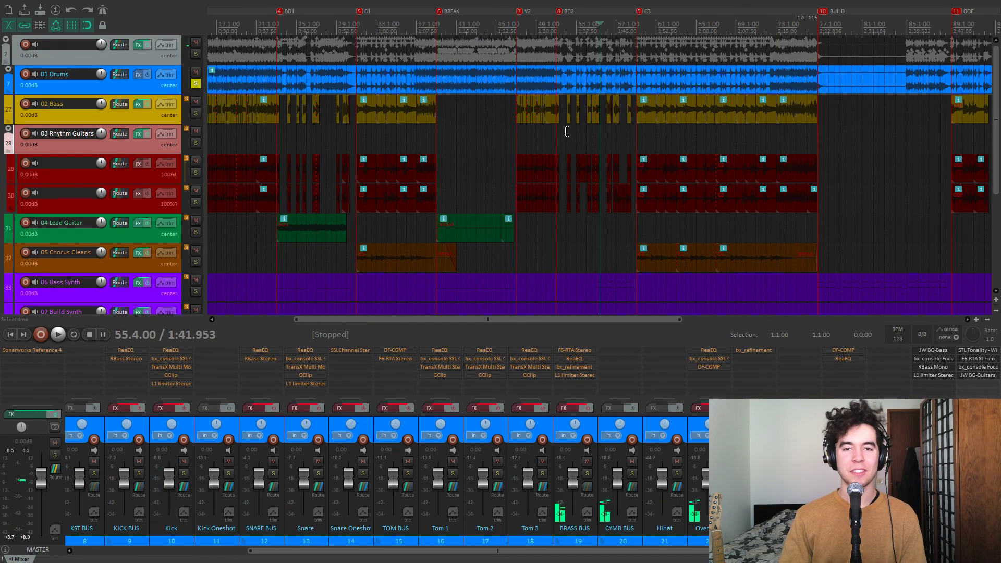
{"action": "key", "text": "2"}
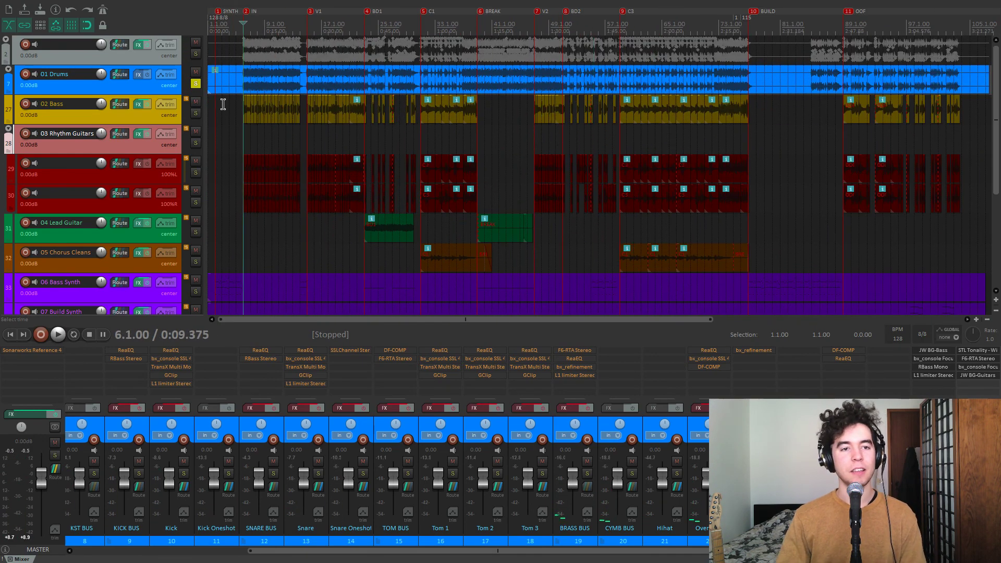
Step: Unsolo the 01 Drums track, solo 02 Bass and open the bass track's effects chain
{"action": "left_click", "coordinate": [196, 83]}
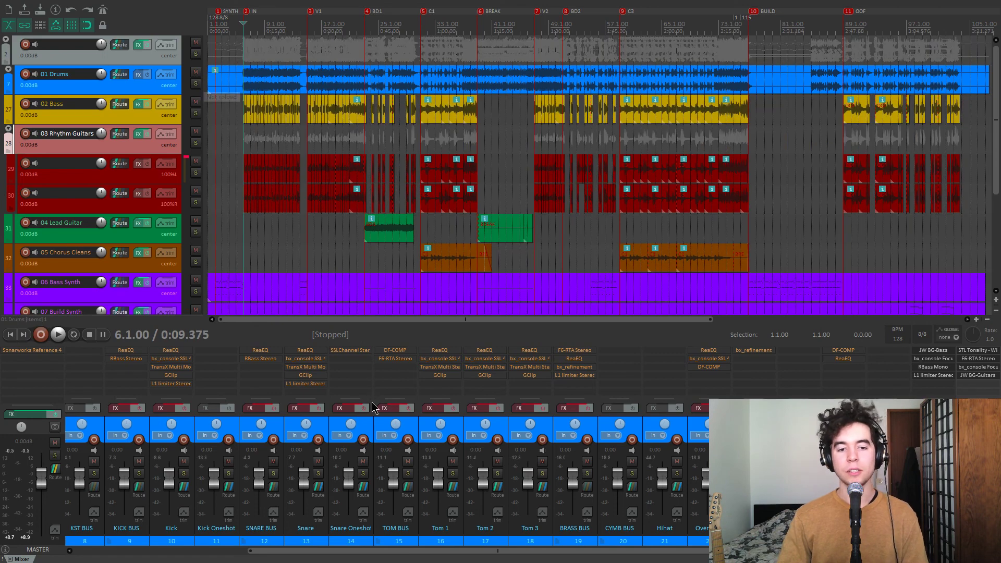
{"action": "scroll", "coordinate": [373, 415], "scroll_direction": "down", "scroll_amount": 5}
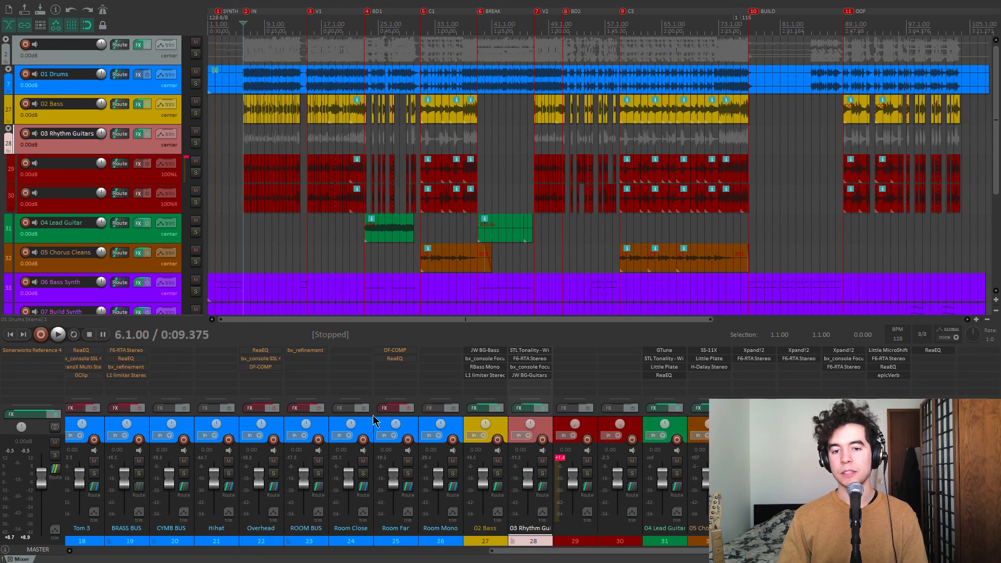
{"action": "left_click", "coordinate": [498, 473]}
{"action": "left_click", "coordinate": [482, 406]}
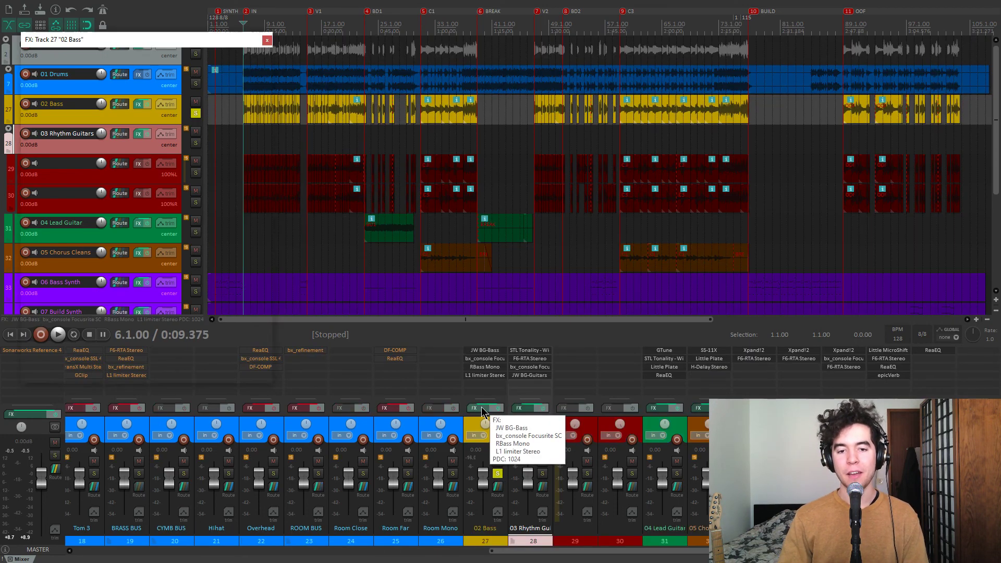
{"action": "left_click_drag", "start_coordinate": [146, 40], "coordinate": [662, 59]}
Step: Bypass the L1 limiter, RBass Mono, bx_console Focusrite SC and JW BG-Bass effects on the 02 Bass track
{"action": "left_click", "coordinate": [485, 375], "text": "shift"}
{"action": "left_click", "coordinate": [485, 366], "text": "shift"}
{"action": "left_click", "coordinate": [491, 358], "text": "shift"}
{"action": "left_click", "coordinate": [485, 350], "text": "shift"}
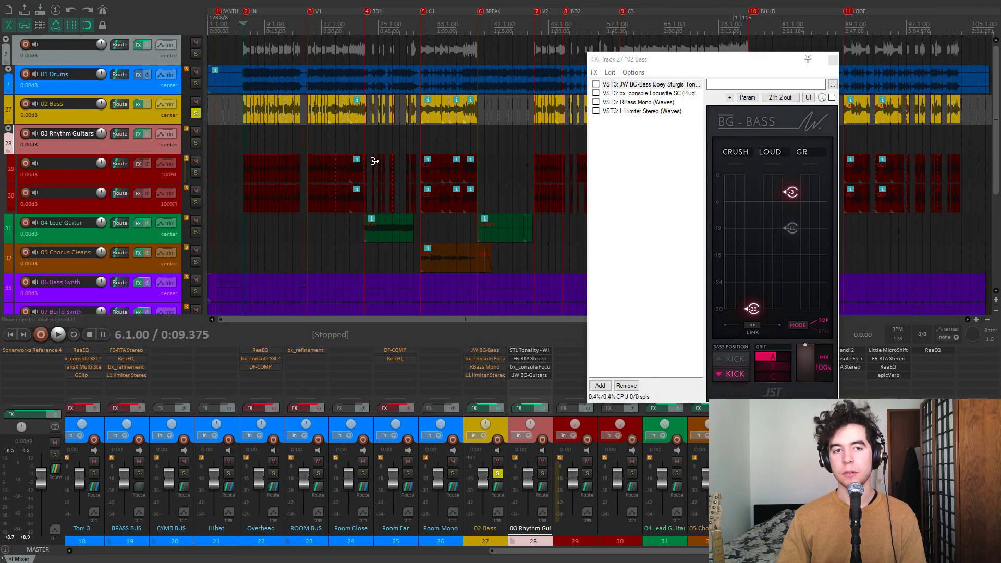
Step: Listen to the unprocessed soloed bass from the V1 marker
{"action": "key", "text": "3"}
{"action": "key", "text": "space"}
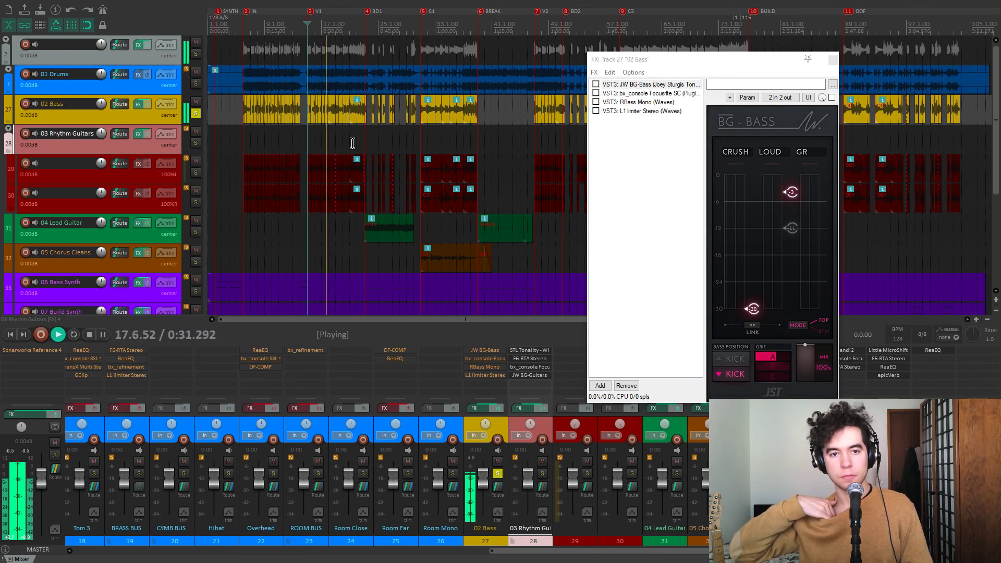
{"action": "key", "text": "space"}
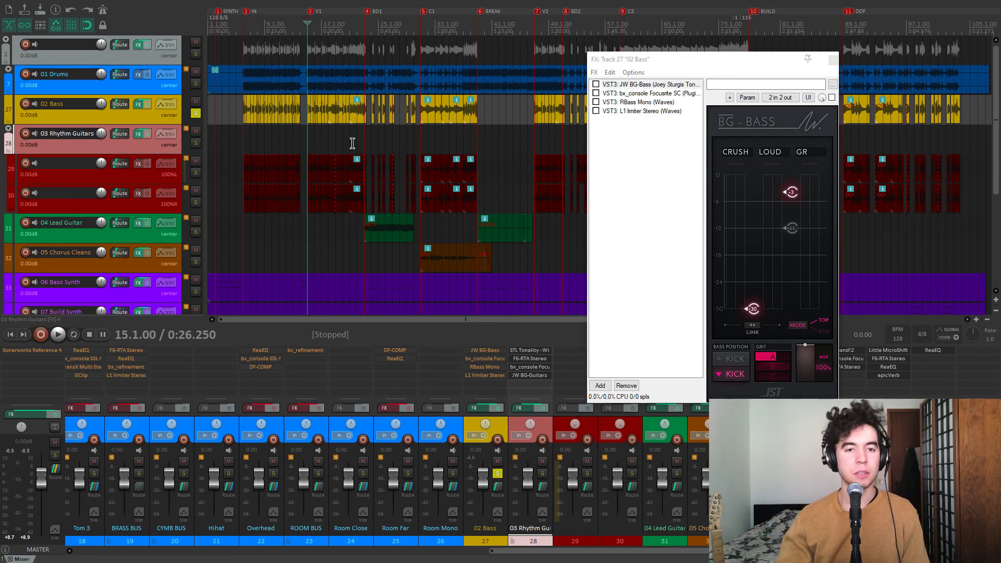
{"action": "scroll", "coordinate": [518, 127], "scroll_direction": "up", "scroll_amount": 2}
{"action": "left_click_drag", "start_coordinate": [651, 58], "coordinate": [693, 139]}
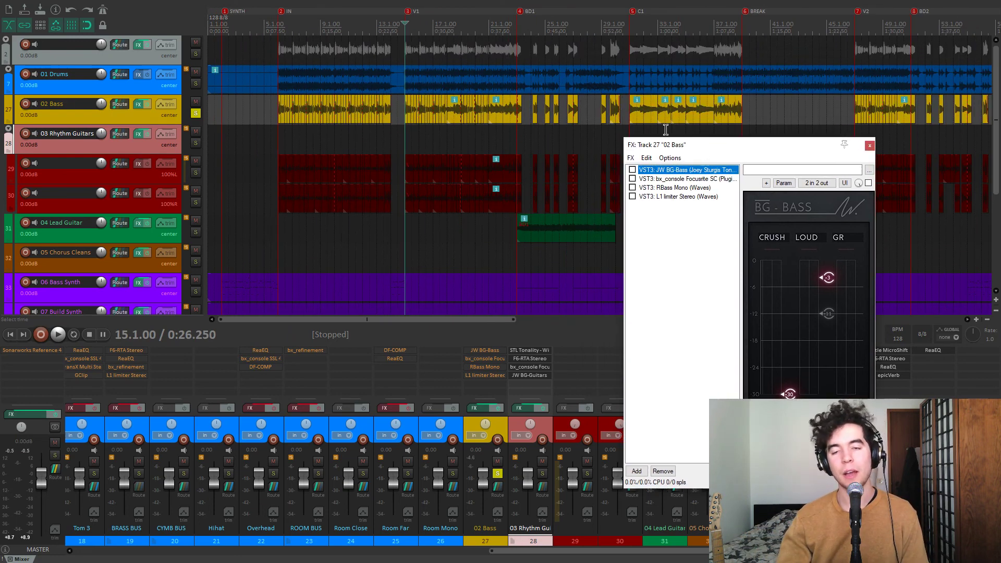
{"action": "scroll", "coordinate": [693, 139], "scroll_direction": "up", "scroll_amount": 3}
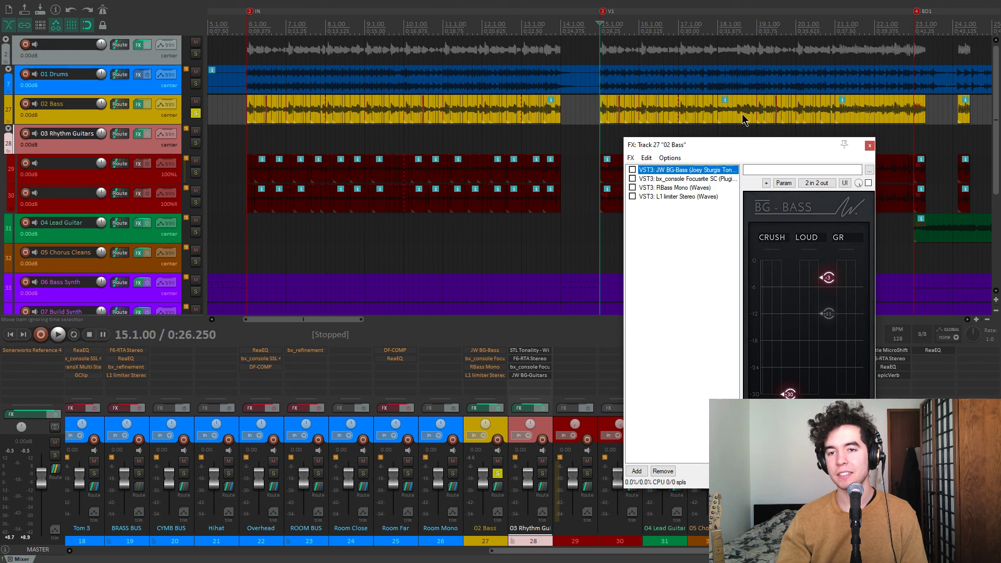
{"action": "scroll", "coordinate": [707, 117], "scroll_direction": "down", "scroll_amount": 3}
{"action": "left_click_drag", "start_coordinate": [702, 146], "coordinate": [720, 58]}
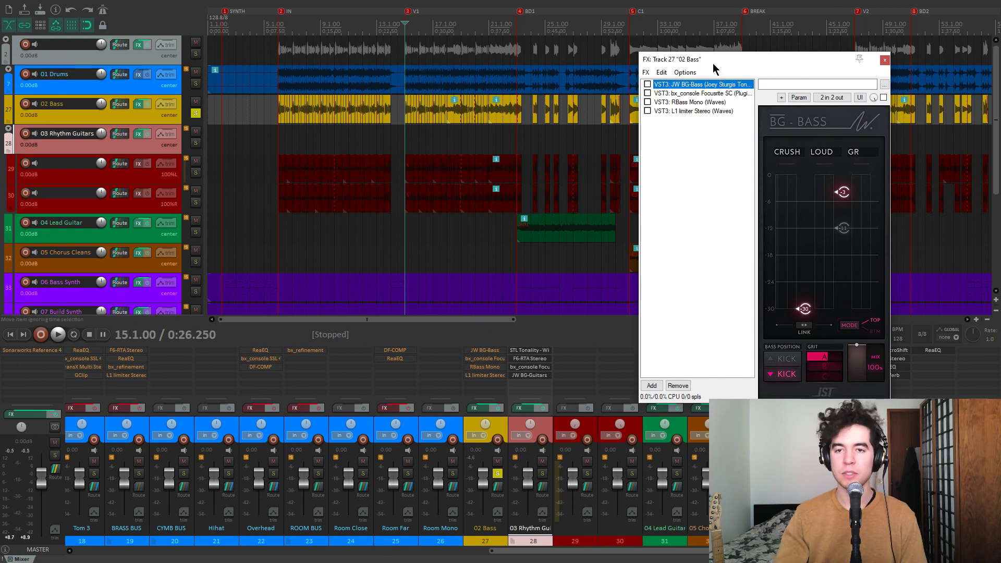
{"action": "left_click_drag", "start_coordinate": [722, 64], "coordinate": [723, 65]}
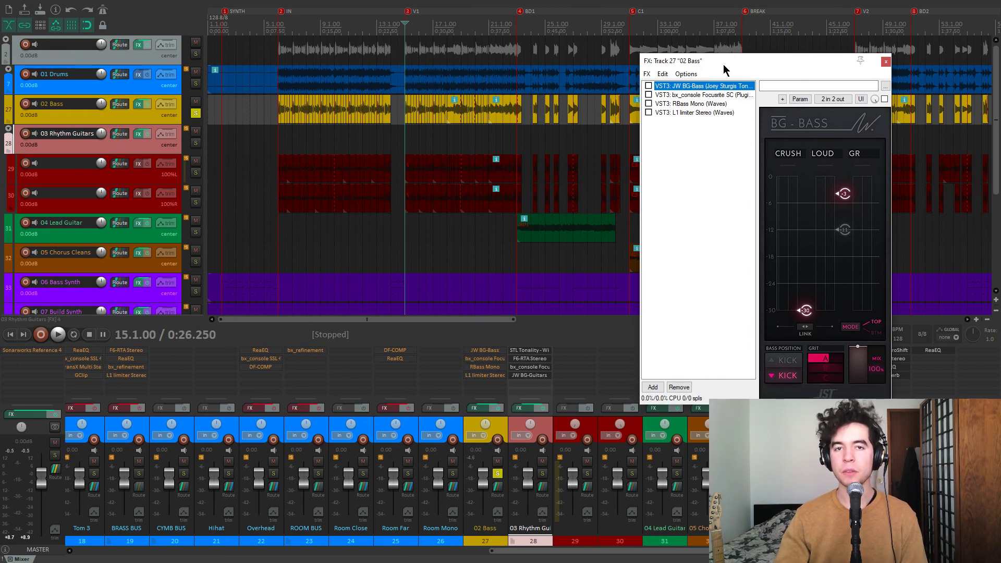
Step: Enable the JW BG-Bass effect on 02 Bass, turn its Grit A off and set its mode to BTM
{"action": "left_click", "coordinate": [649, 86]}
{"action": "left_click_drag", "start_coordinate": [744, 61], "coordinate": [742, 61]}
{"action": "left_click", "coordinate": [795, 323]}
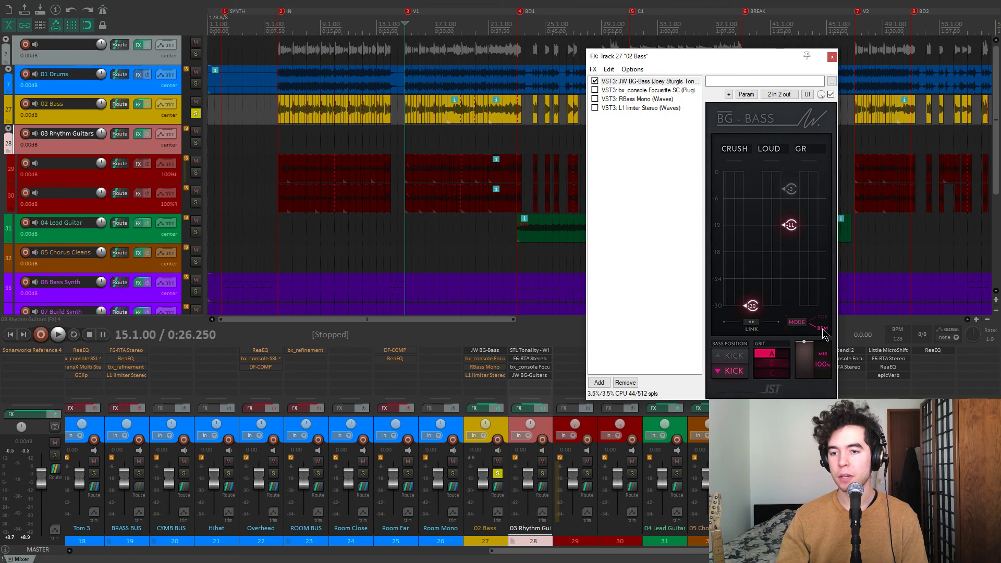
{"action": "left_click", "coordinate": [799, 323]}
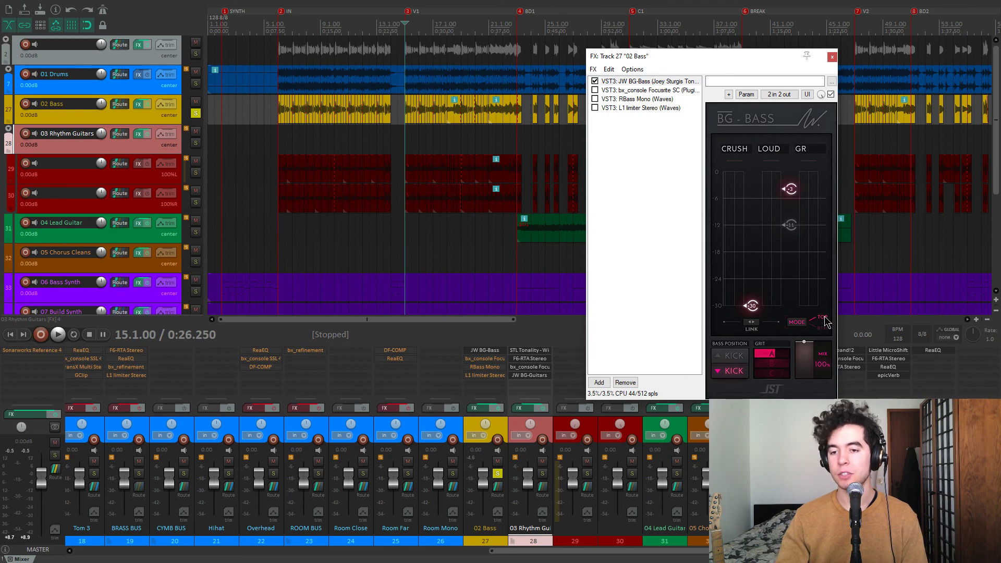
{"action": "left_click", "coordinate": [776, 360]}
{"action": "left_click", "coordinate": [804, 325]}
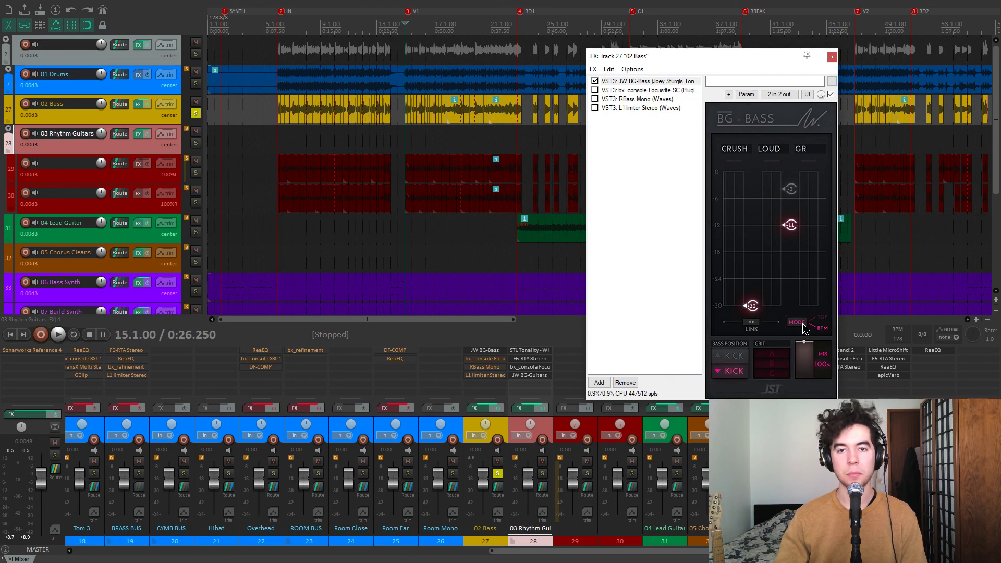
Step: Compare the soloed bass from the V1 marker in the BTM and TOP modes of BG-Bass
{"action": "key", "text": "space"}
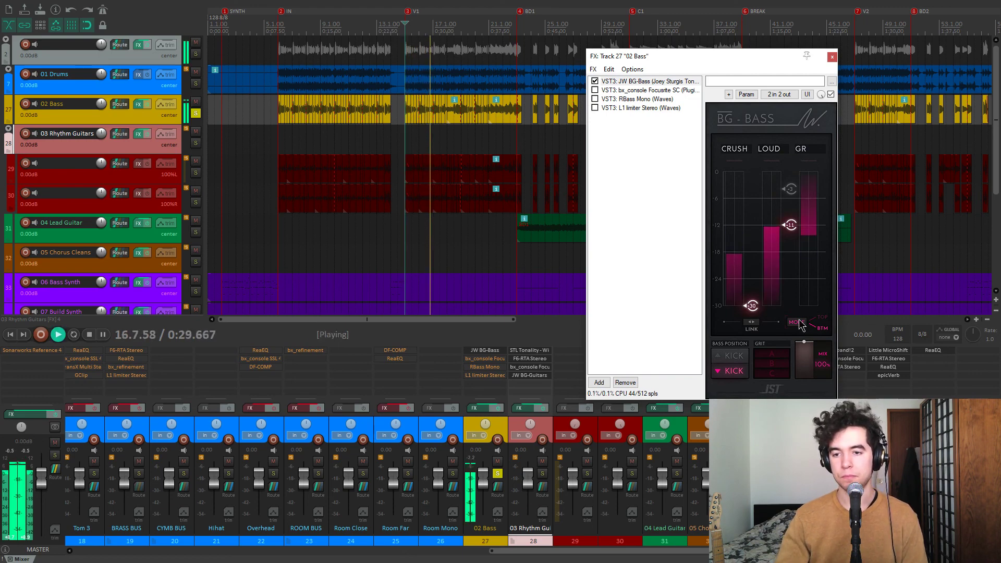
{"action": "key", "text": "space"}
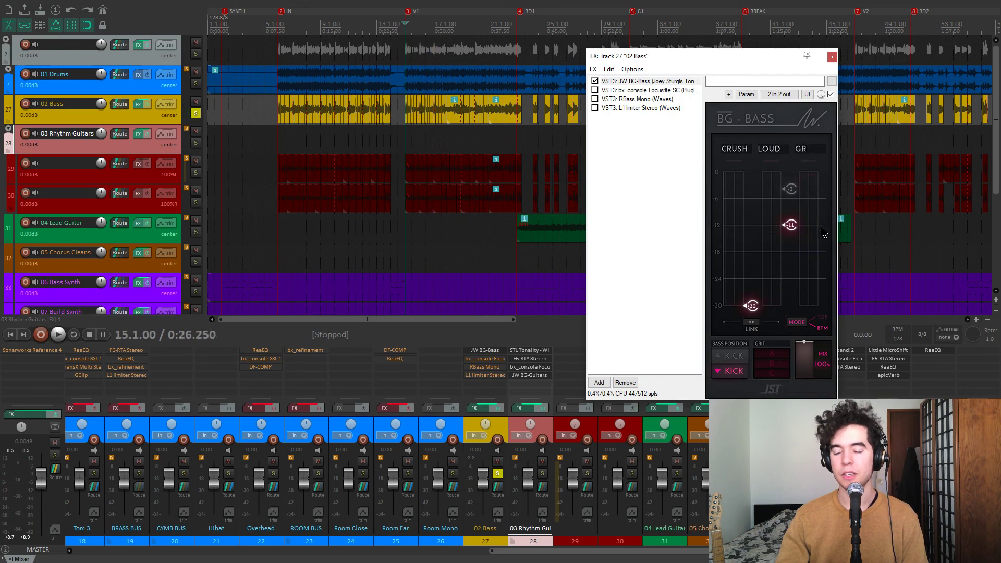
{"action": "left_click", "coordinate": [816, 320]}
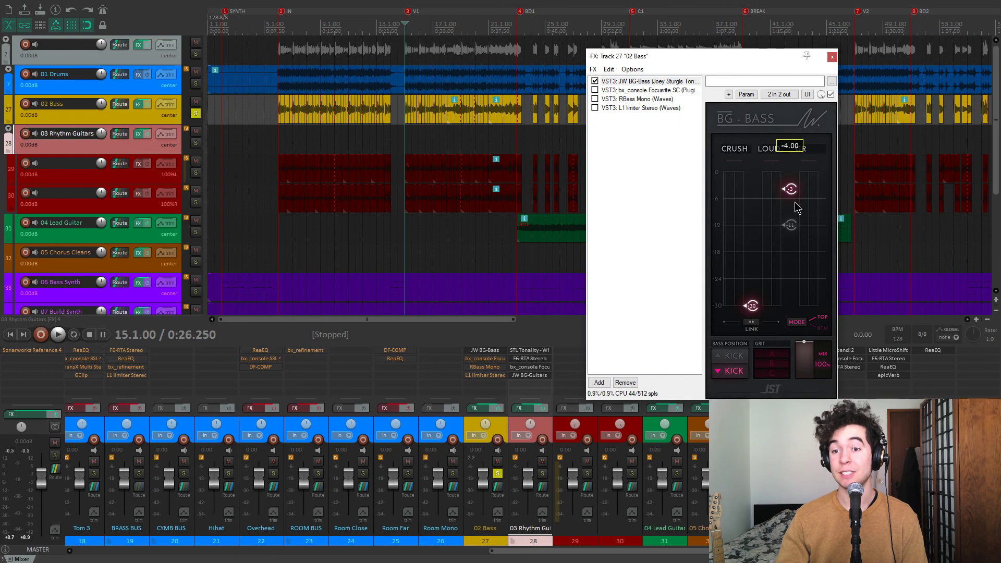
{"action": "key", "text": "space"}
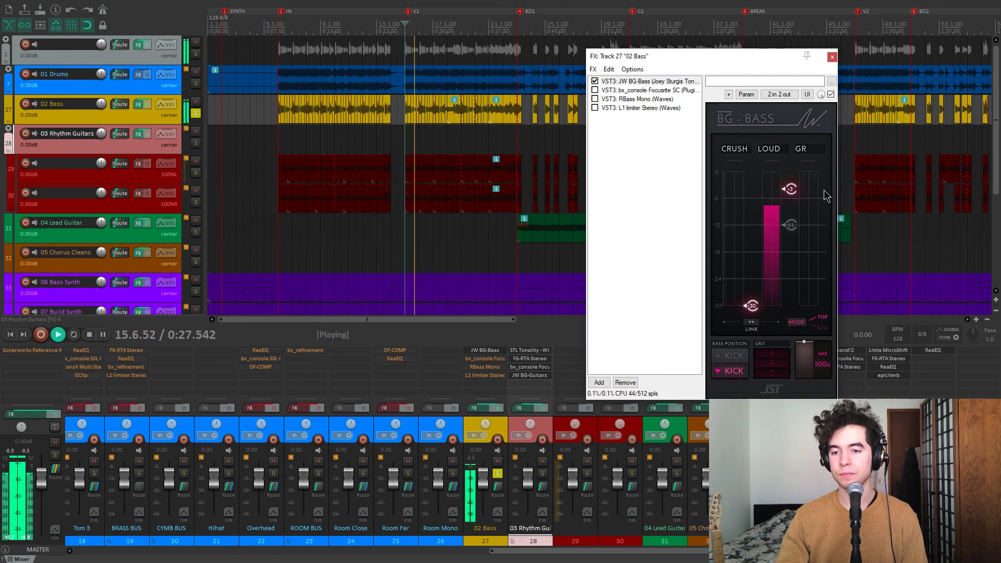
{"action": "key", "text": "space"}
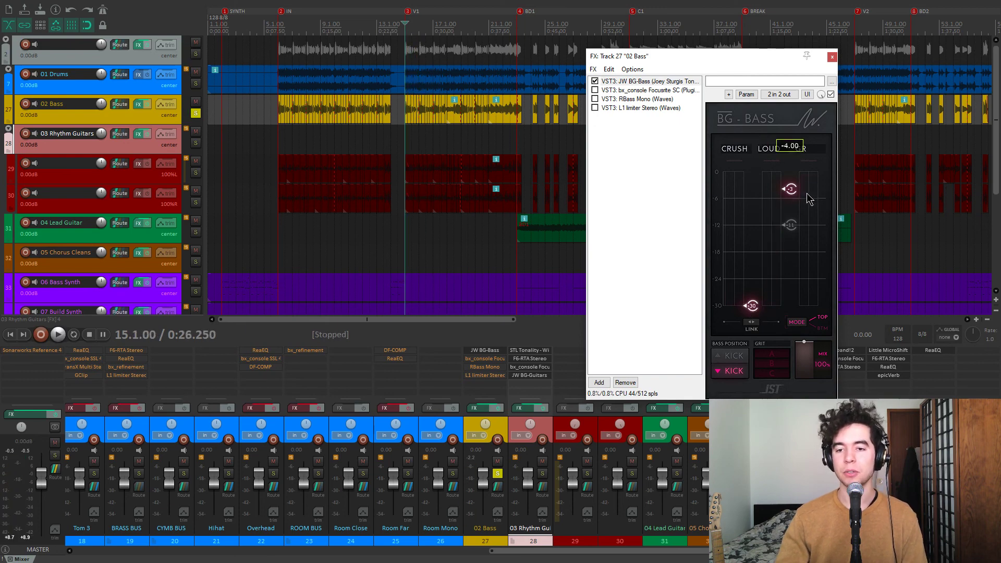
Step: Turn on Grit A in BG-Bass and listen to the soloed bass from the V1 marker
{"action": "left_click", "coordinate": [775, 355]}
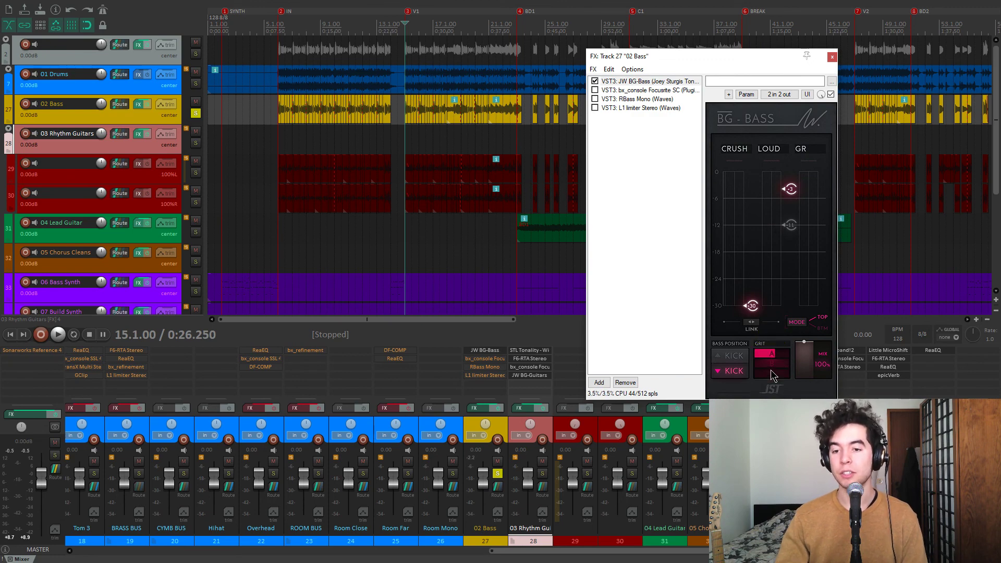
{"action": "key", "text": "space"}
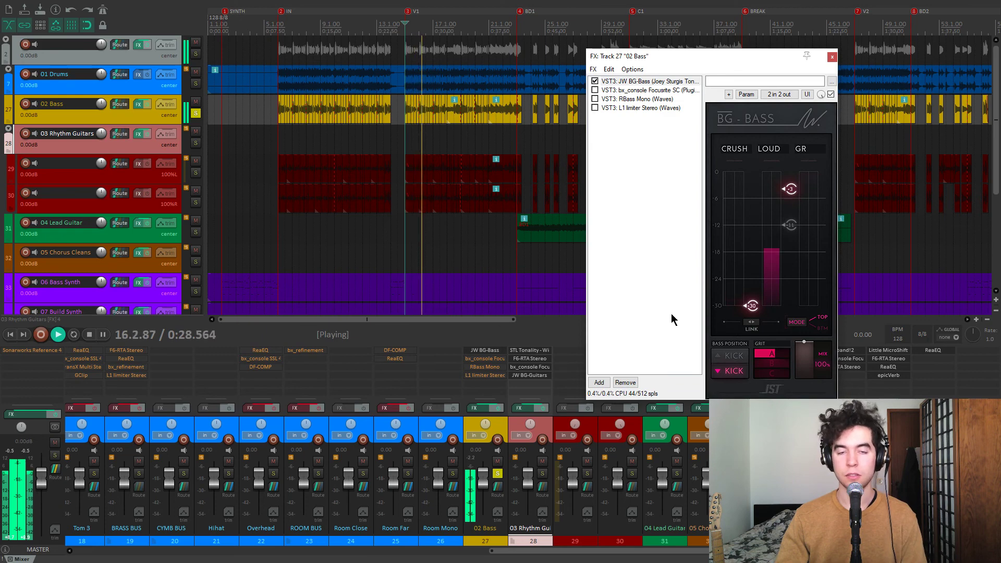
{"action": "key", "text": "space"}
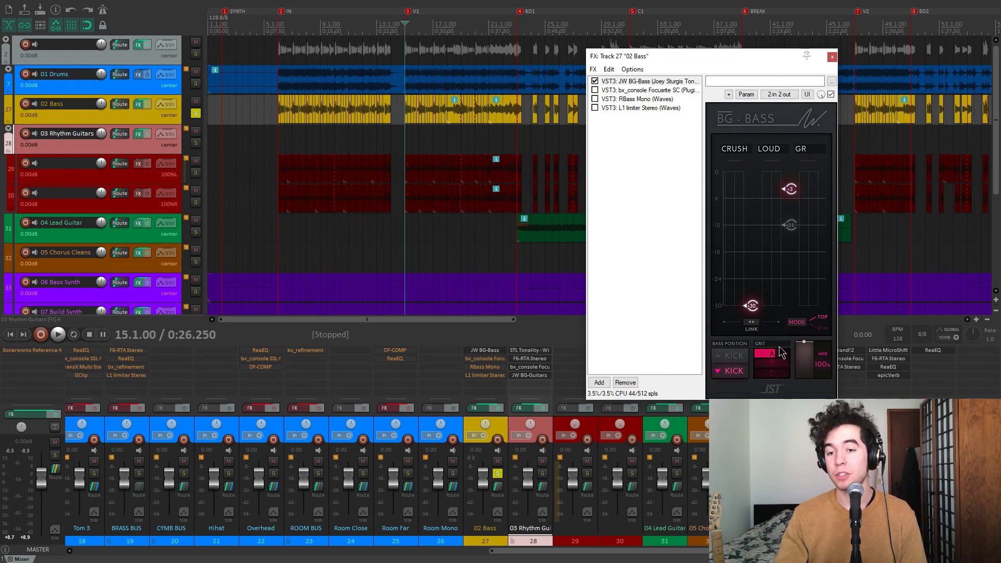
{"action": "mouse_move", "coordinate": [777, 356]}
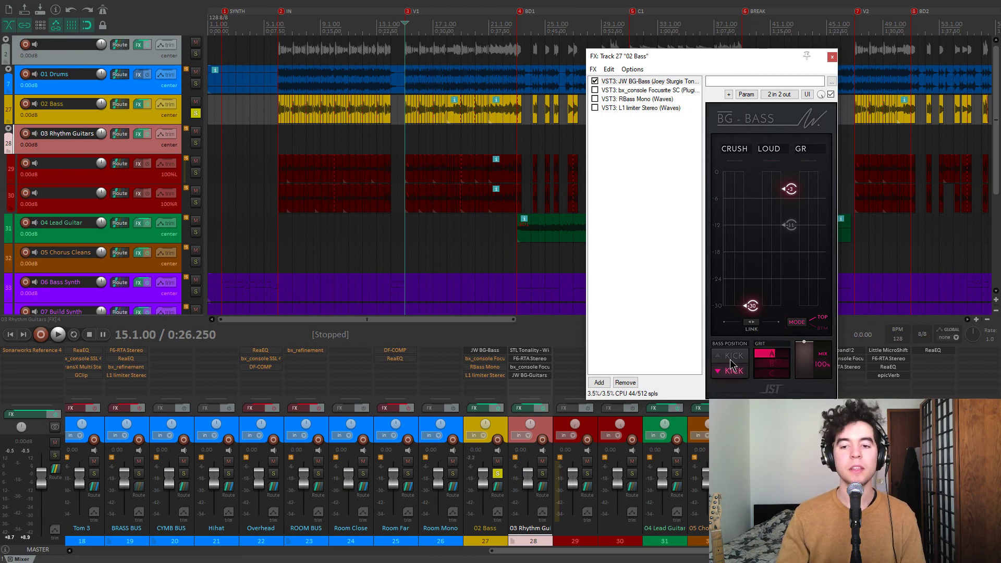
Step: Set the BG-Bass mode to BTM and play the soloed bass from the OOF marker
{"action": "left_click", "coordinate": [793, 322]}
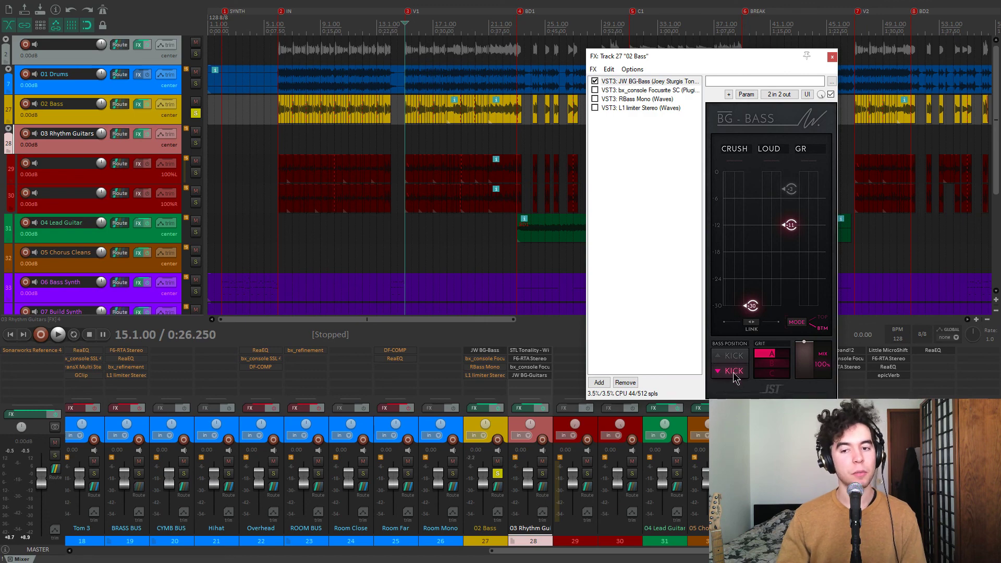
{"action": "left_click", "coordinate": [734, 356]}
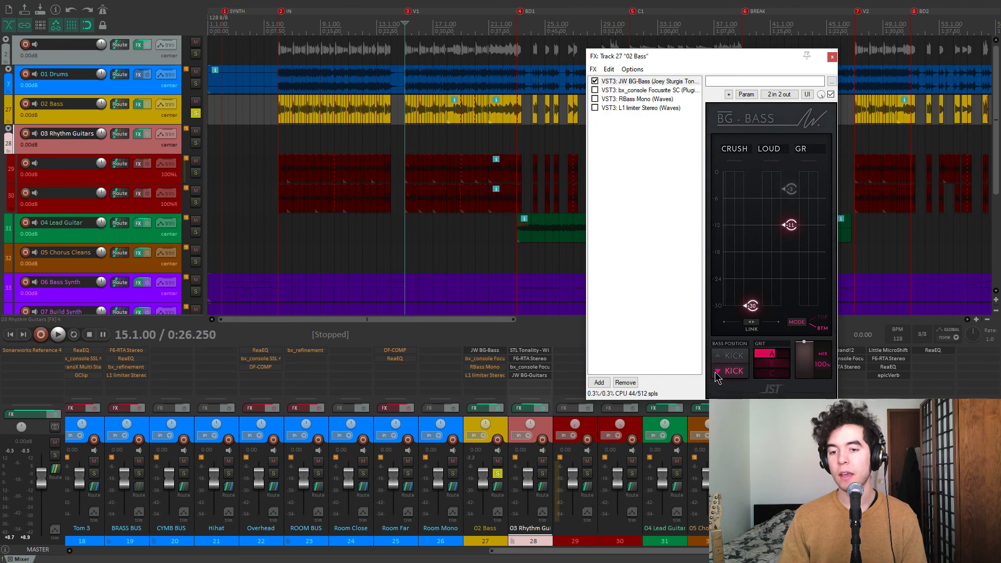
{"action": "left_click", "coordinate": [528, 148]}
{"action": "scroll", "coordinate": [528, 146], "scroll_direction": "down", "scroll_amount": 3}
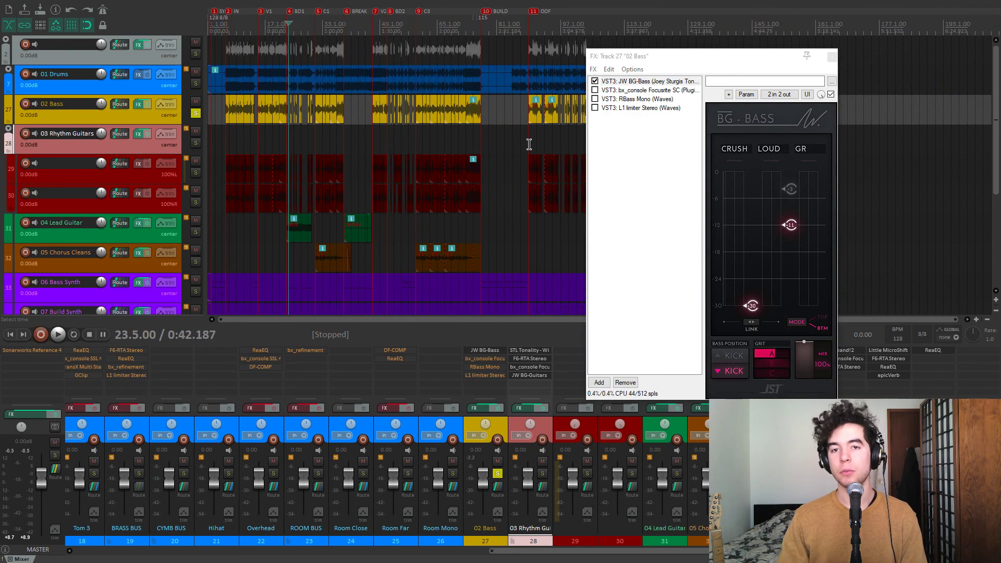
{"action": "left_click", "coordinate": [529, 145]}
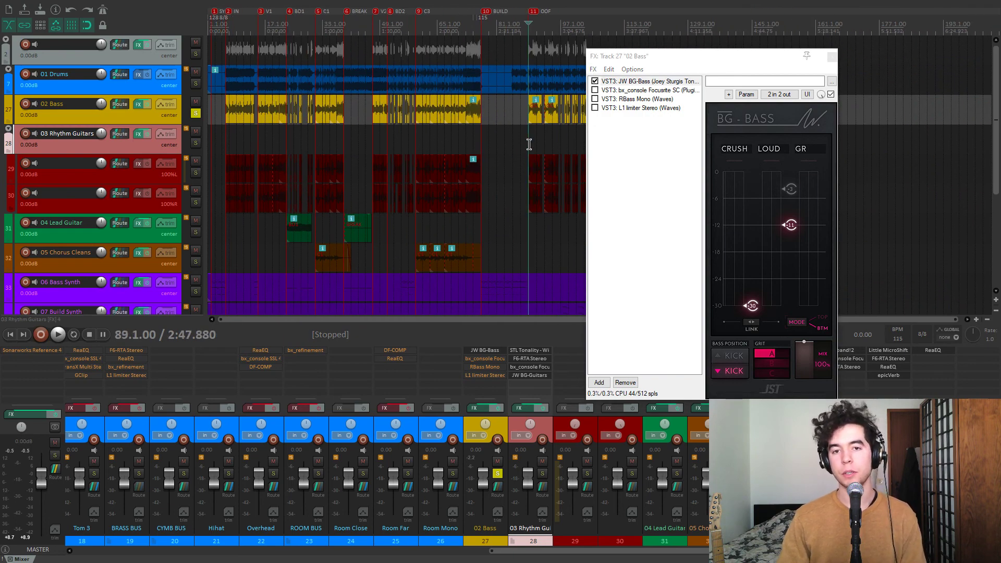
{"action": "key", "text": "space"}
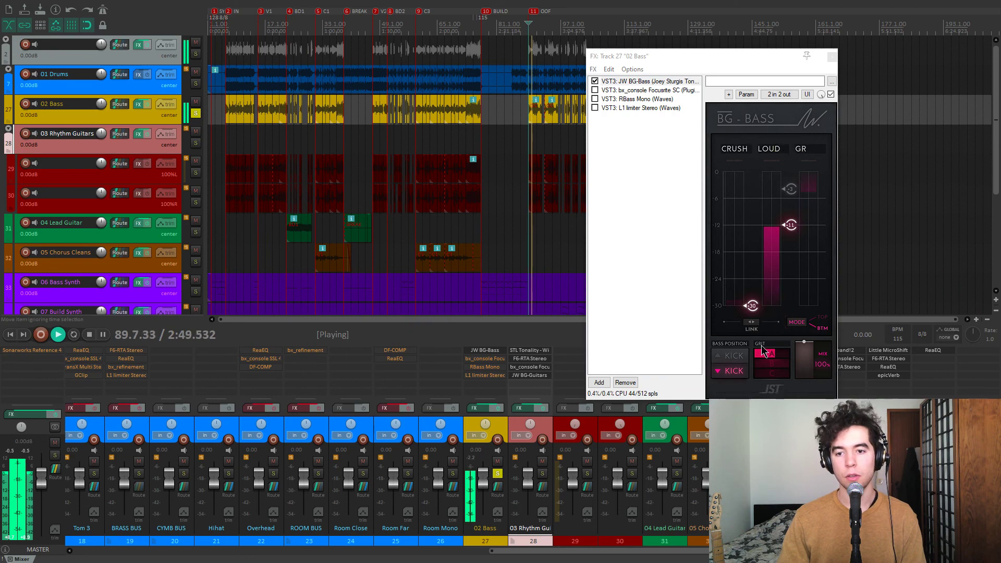
Step: Compare the above-kick and below-kick bass positions in BG-Bass during playback, ending on below-kick
{"action": "left_click", "coordinate": [740, 359]}
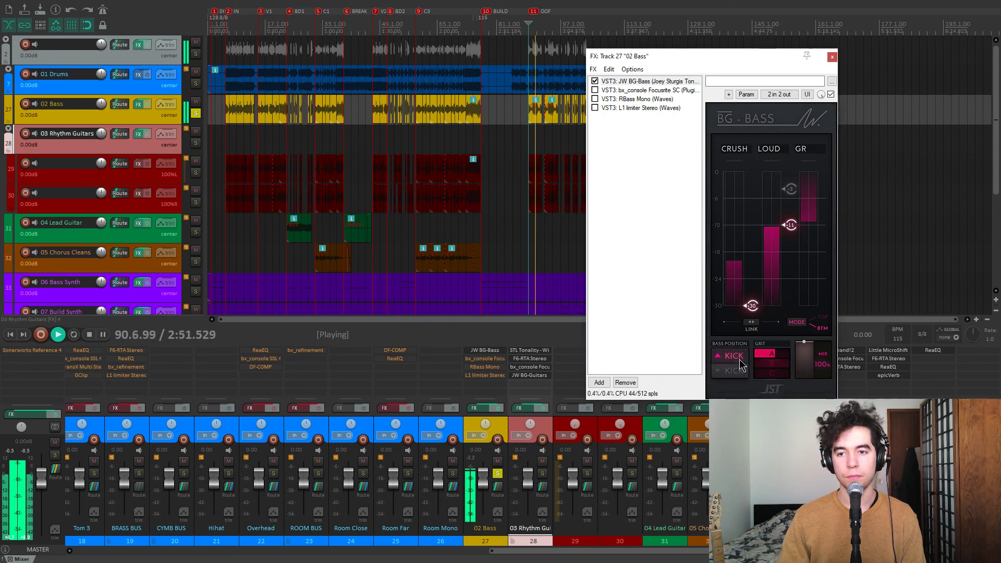
{"action": "left_click", "coordinate": [734, 371]}
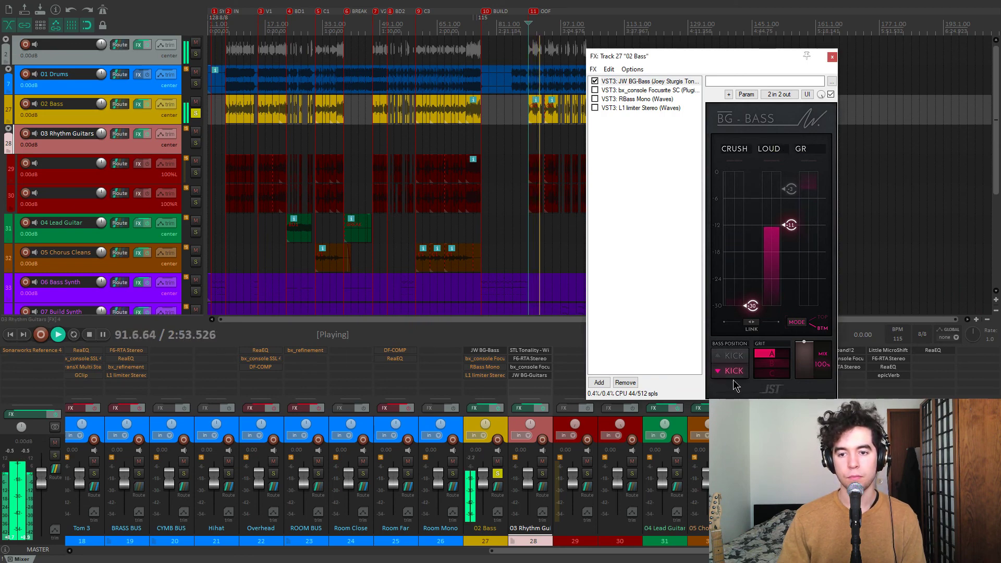
{"action": "key", "text": "space"}
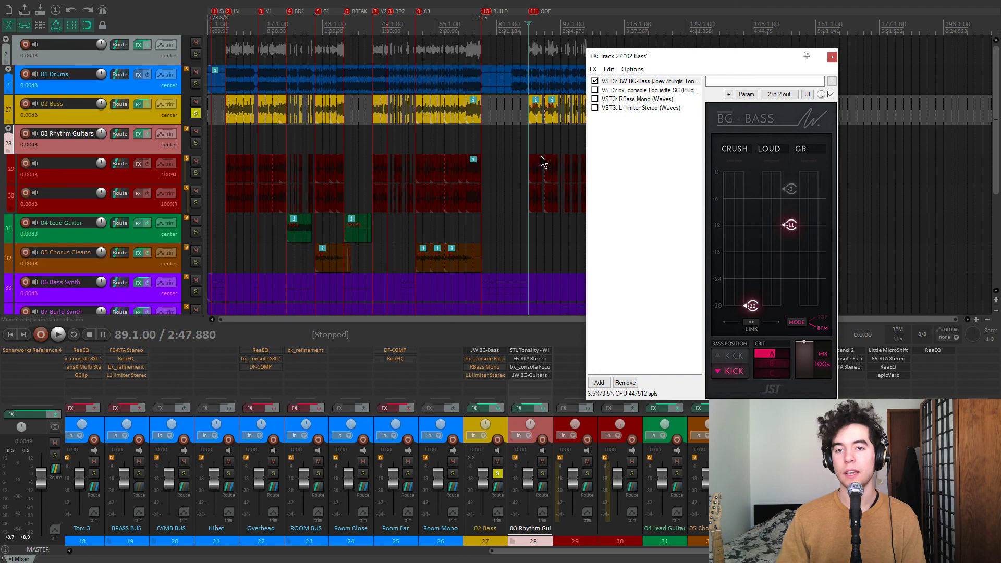
Step: Enable the bx_console Focusrite SC effect on 02 Bass and show its interface
{"action": "left_click", "coordinate": [595, 90]}
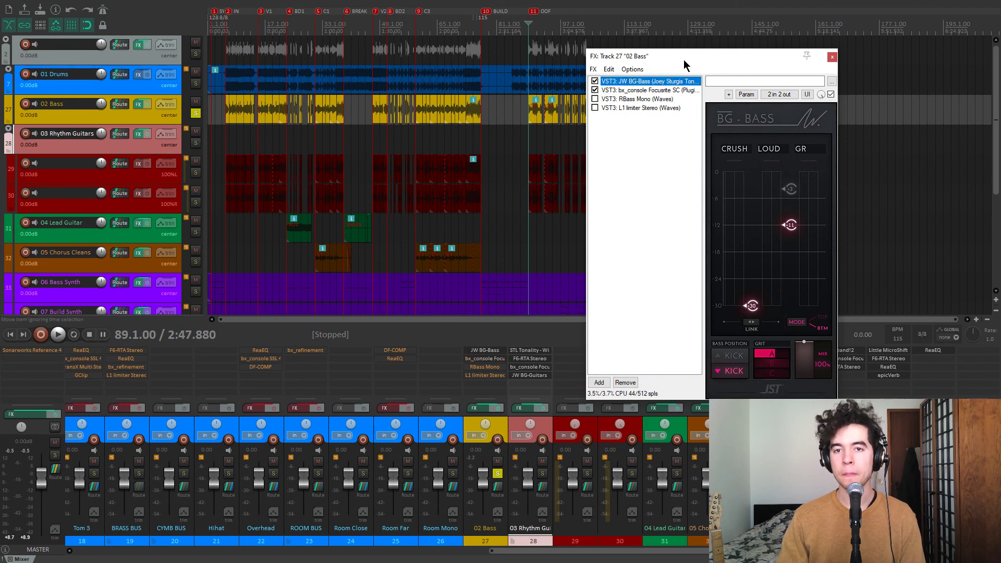
{"action": "left_click", "coordinate": [637, 90]}
{"action": "left_click_drag", "start_coordinate": [704, 64], "coordinate": [524, 36]}
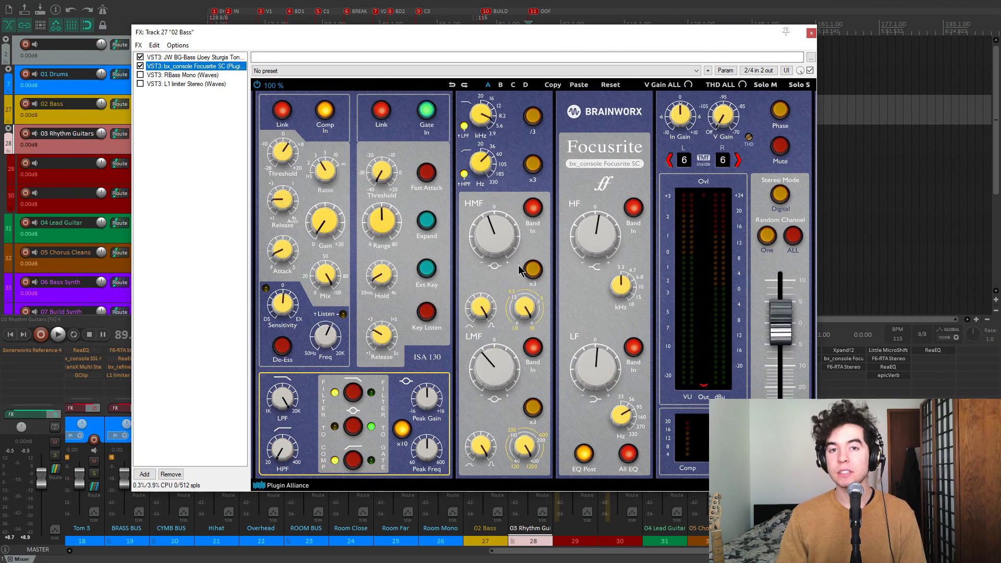
Step: Add the bx_console SSL 4000 E plugin to the 02 Bass effects chain
{"action": "double_click", "coordinate": [175, 113]}
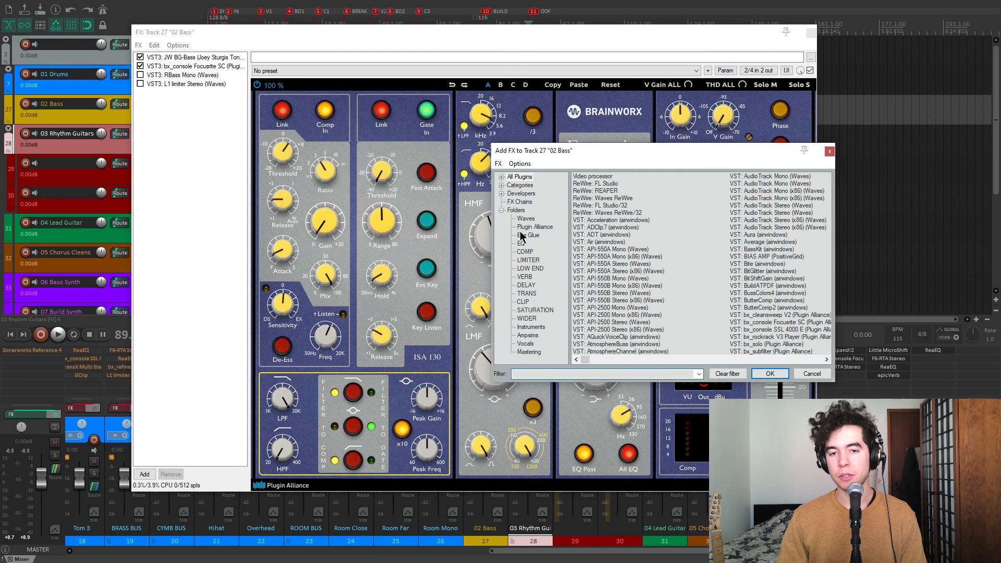
{"action": "left_click", "coordinate": [521, 243]}
{"action": "double_click", "coordinate": [636, 191]}
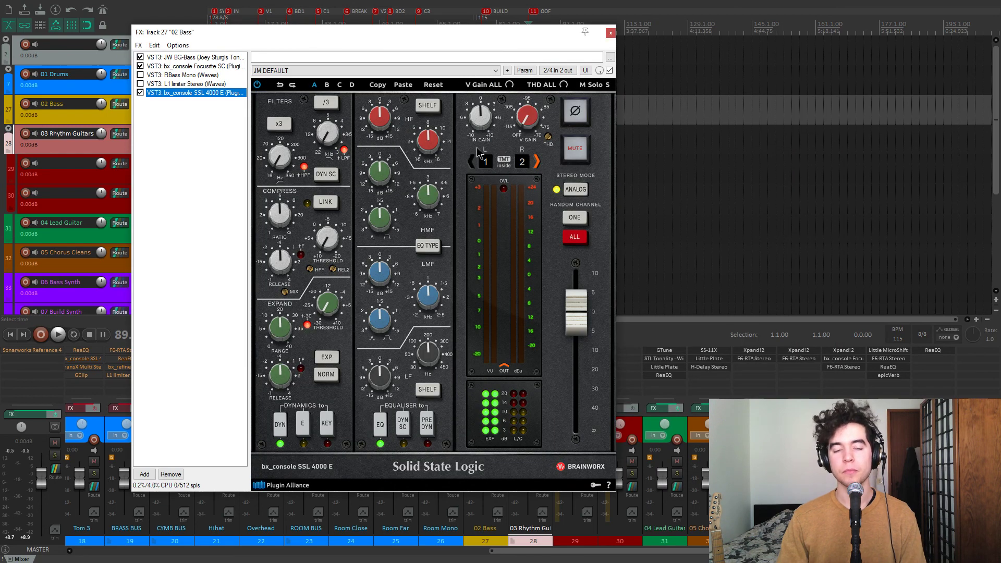
{"action": "left_click_drag", "start_coordinate": [453, 36], "coordinate": [478, 32]}
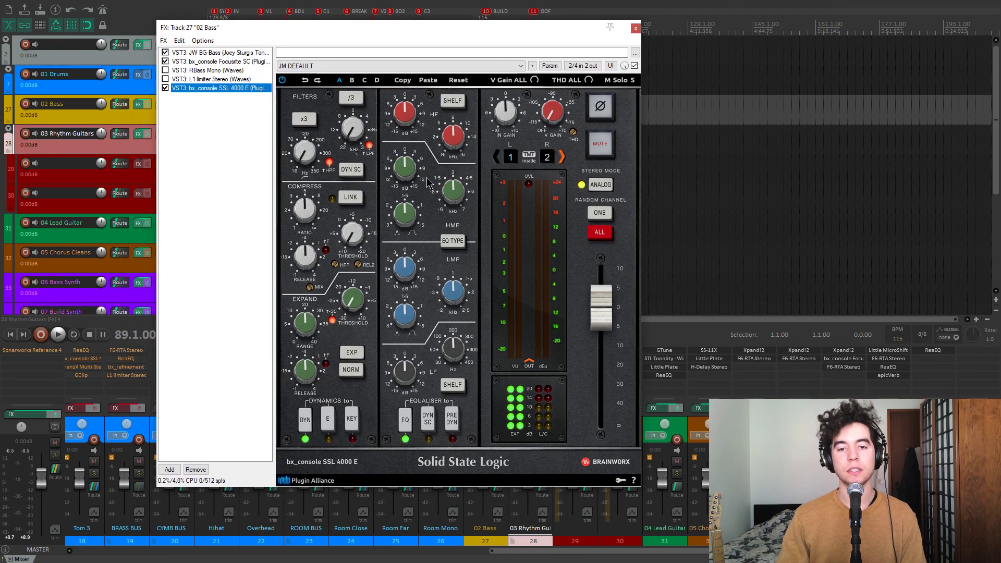
Step: Remove the bx_console SSL 4000 E plugin from the 02 Bass effects chain and return to the bx_console Focusrite SC interface
{"action": "left_click_drag", "start_coordinate": [424, 30], "coordinate": [498, 33]}
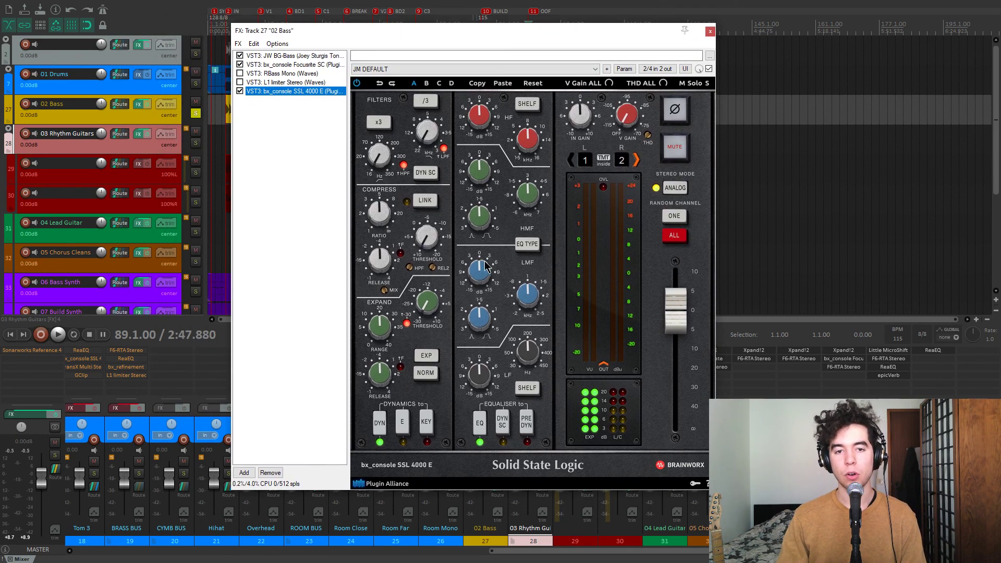
{"action": "left_click", "coordinate": [300, 66]}
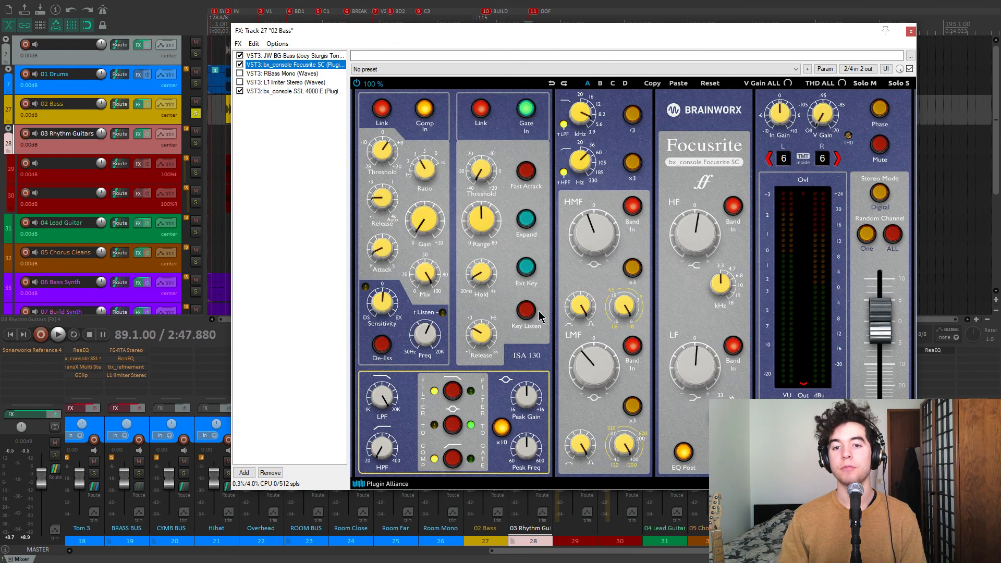
{"action": "left_click", "coordinate": [268, 92]}
{"action": "key", "text": "Delete"}
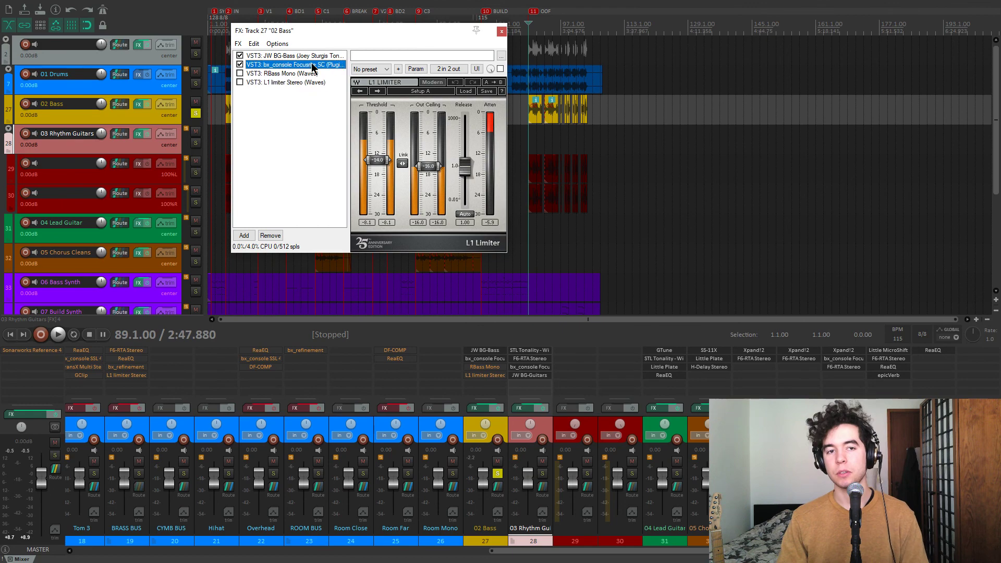
{"action": "left_click", "coordinate": [312, 64]}
{"action": "left_click_drag", "start_coordinate": [380, 31], "coordinate": [241, 29]}
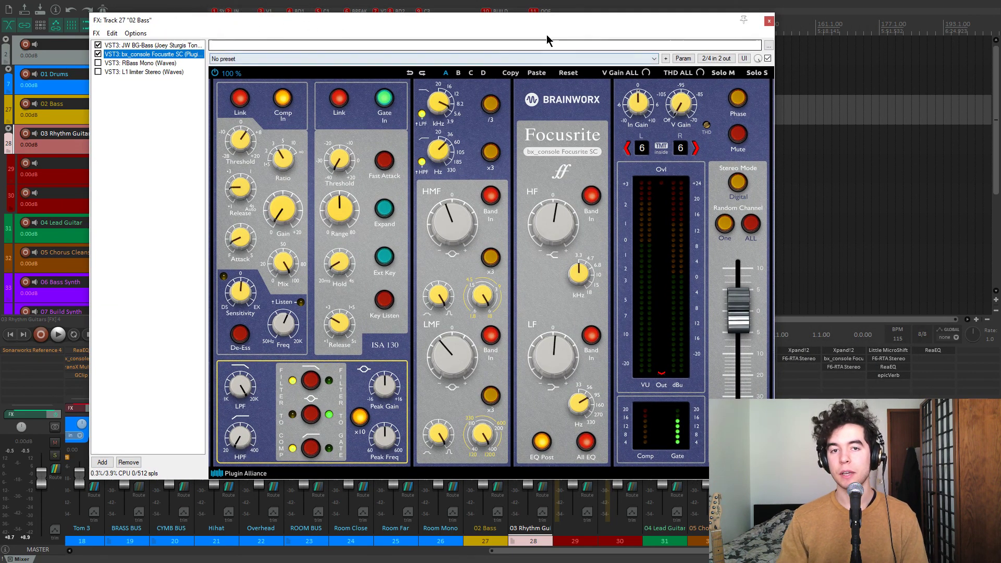
Step: Open STL Tonality on 04 Lead Guitar to view its parametric EQ beside the Focusrite SC, and close it again
{"action": "left_click_drag", "start_coordinate": [540, 31], "coordinate": [434, 46]}
{"action": "left_click", "coordinate": [679, 359]}
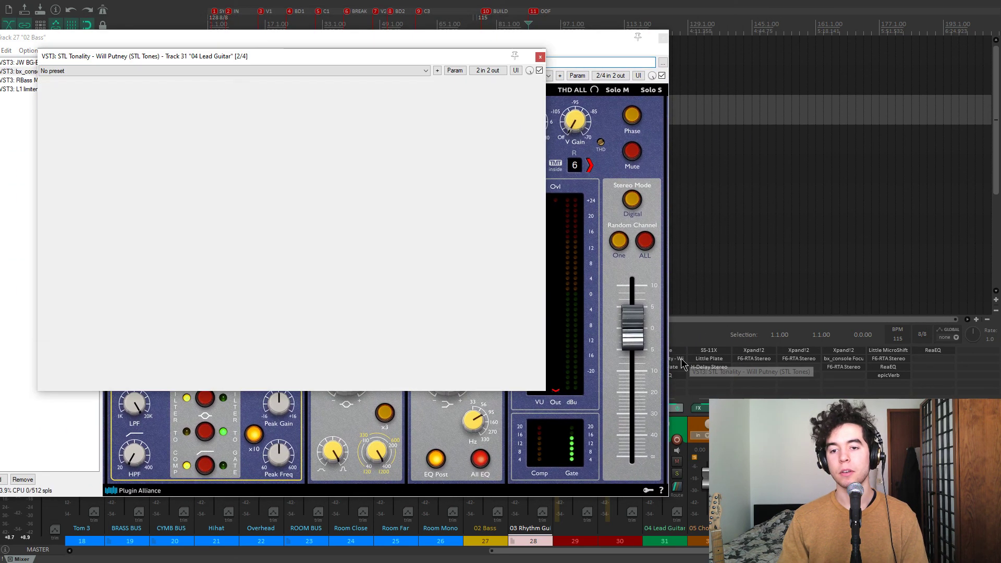
{"action": "left_click", "coordinate": [497, 342]}
{"action": "left_click_drag", "start_coordinate": [388, 58], "coordinate": [875, 162]}
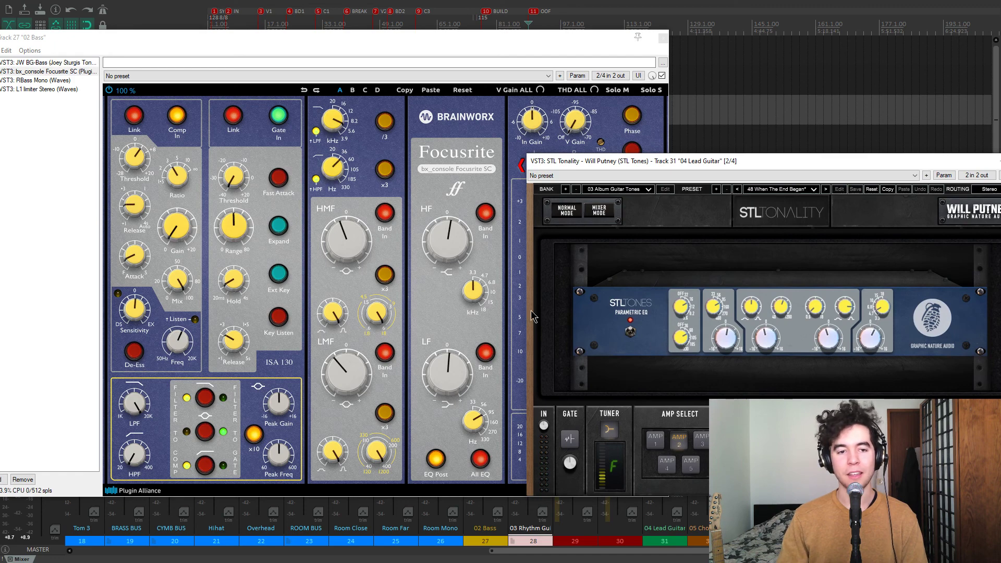
{"action": "left_click_drag", "start_coordinate": [706, 161], "coordinate": [543, 142]}
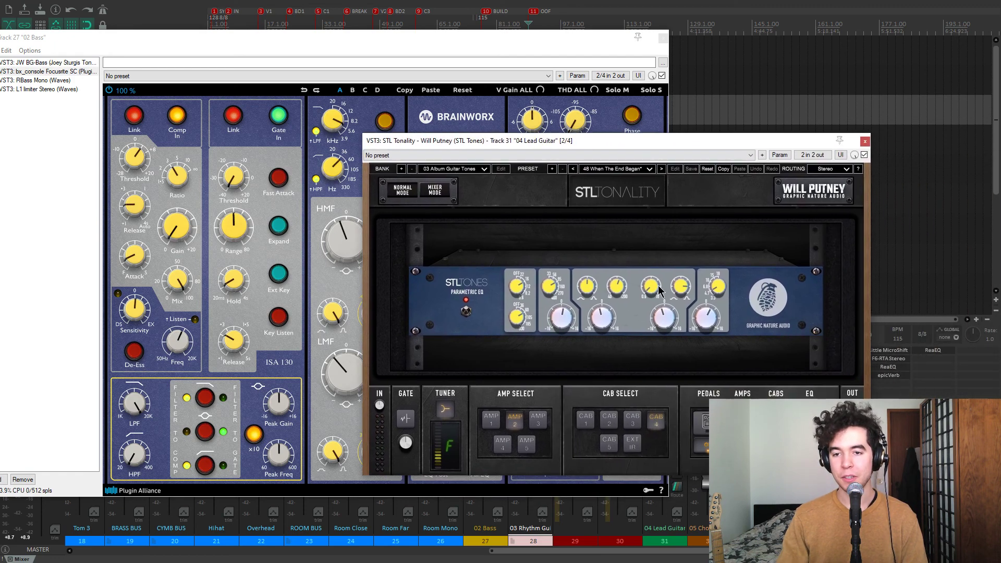
{"action": "left_click", "coordinate": [865, 141]}
{"action": "left_click_drag", "start_coordinate": [537, 42], "coordinate": [724, 34]}
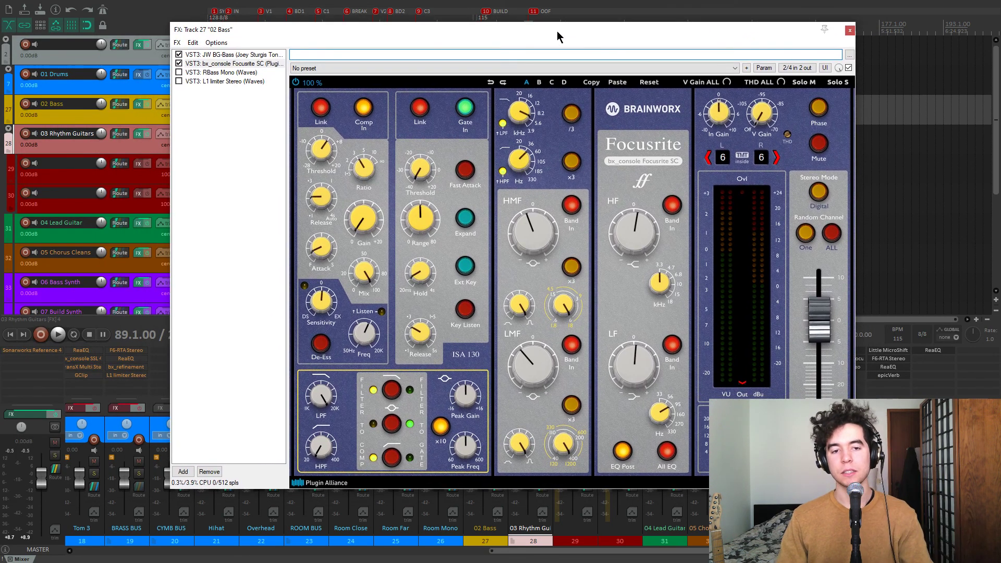
{"action": "left_click_drag", "start_coordinate": [557, 33], "coordinate": [538, 32]}
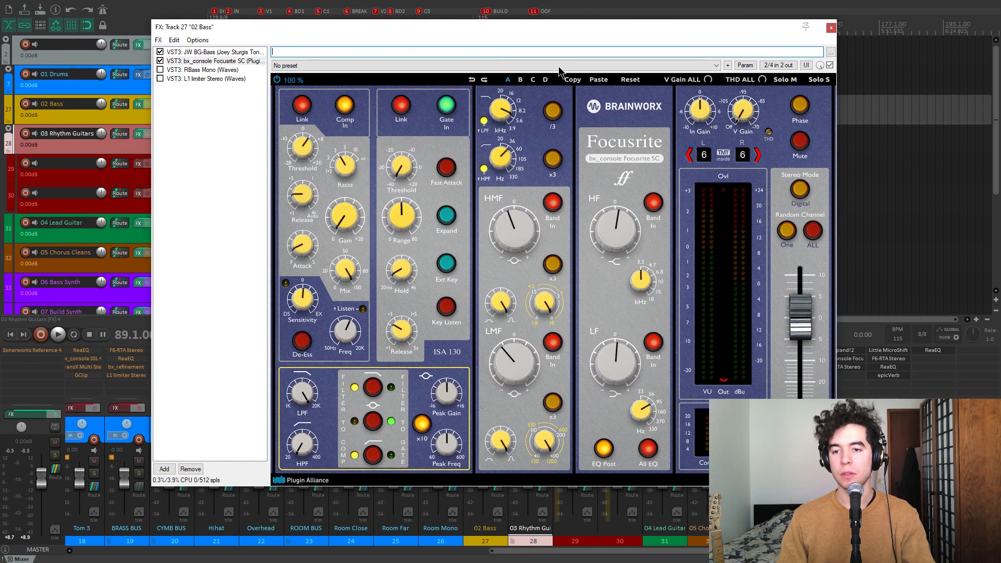
Step: Examine the HF, LF and LMF gain and frequency settings of the Focusrite SC equaliser on 02 Bass
{"action": "right_click", "coordinate": [625, 232]}
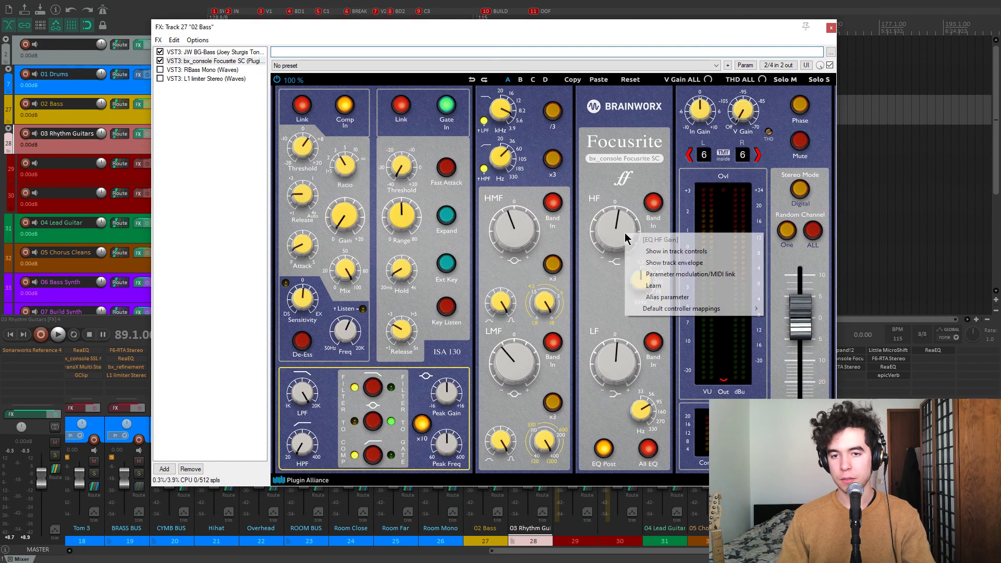
{"action": "left_click", "coordinate": [605, 282]}
{"action": "mouse_move", "coordinate": [621, 219]}
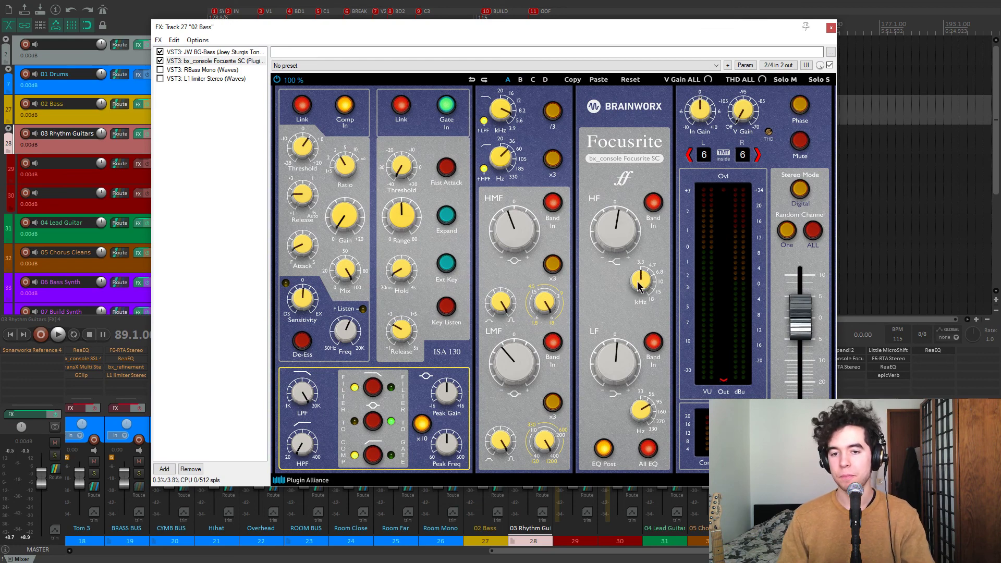
{"action": "mouse_move", "coordinate": [619, 359]}
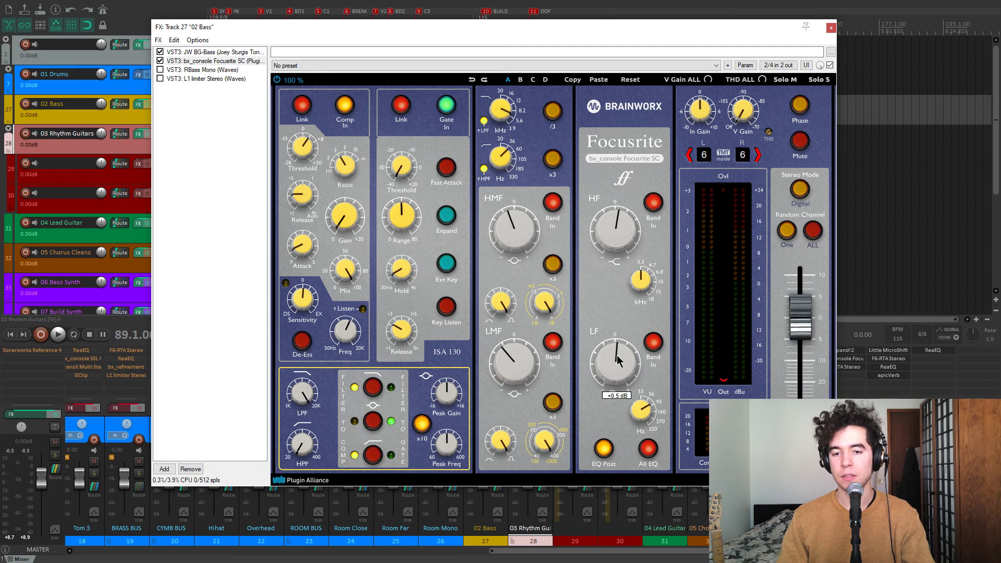
{"action": "mouse_move", "coordinate": [643, 417]}
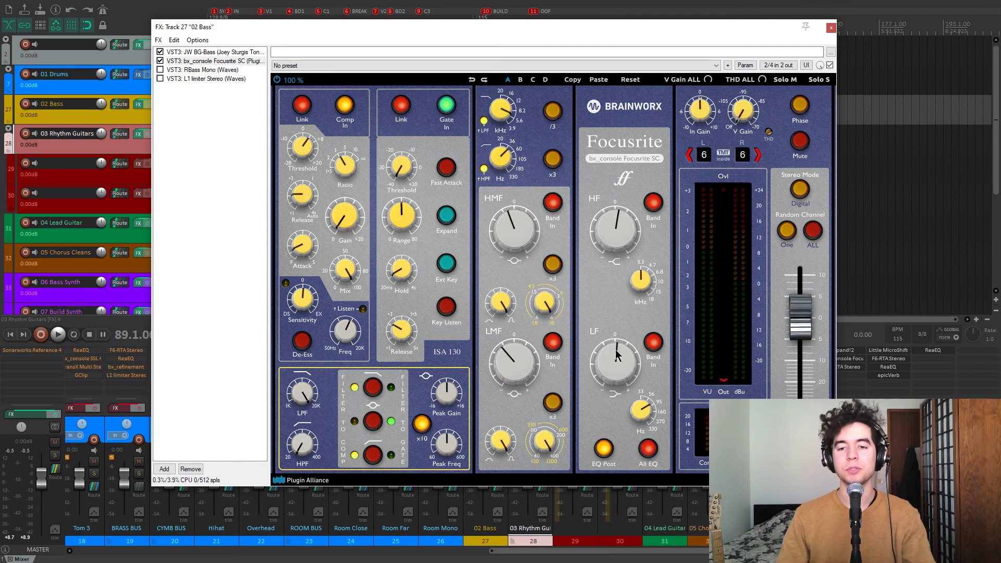
{"action": "left_click_drag", "start_coordinate": [643, 410], "coordinate": [640, 416]}
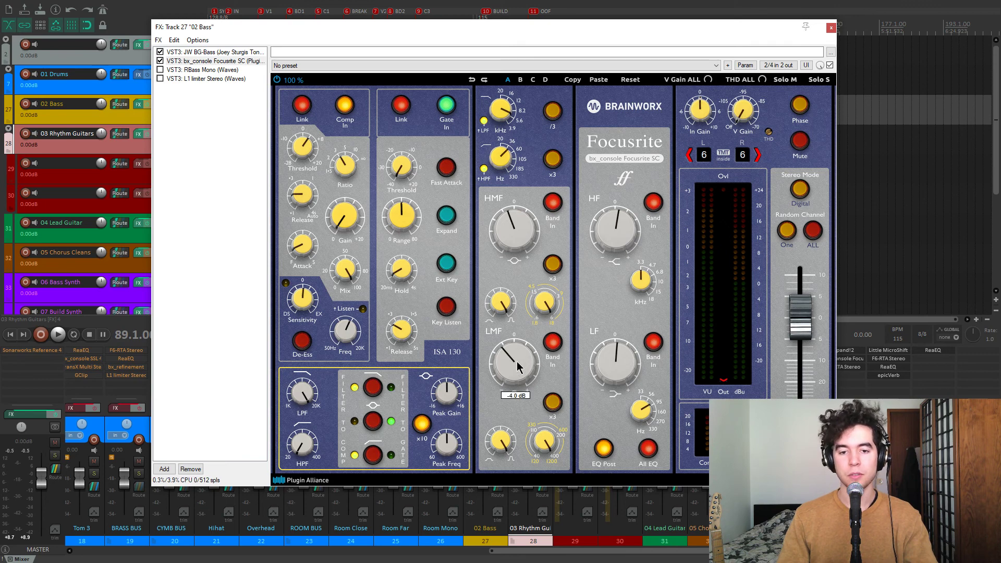
{"action": "mouse_move", "coordinate": [548, 443]}
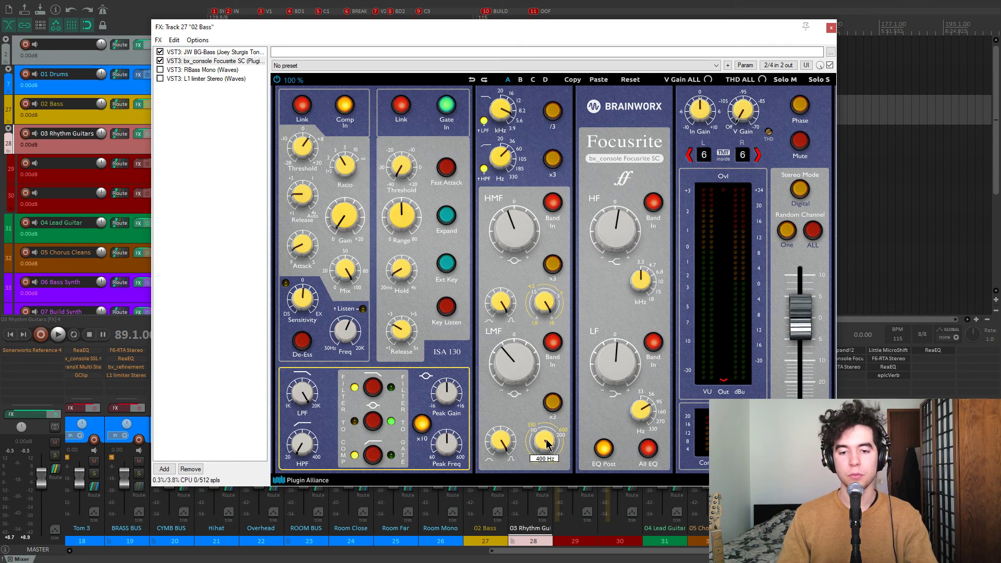
Step: Play the soloed bass and compare it with the LMF band switched off and on, leaving the band on
{"action": "left_click", "coordinate": [556, 342]}
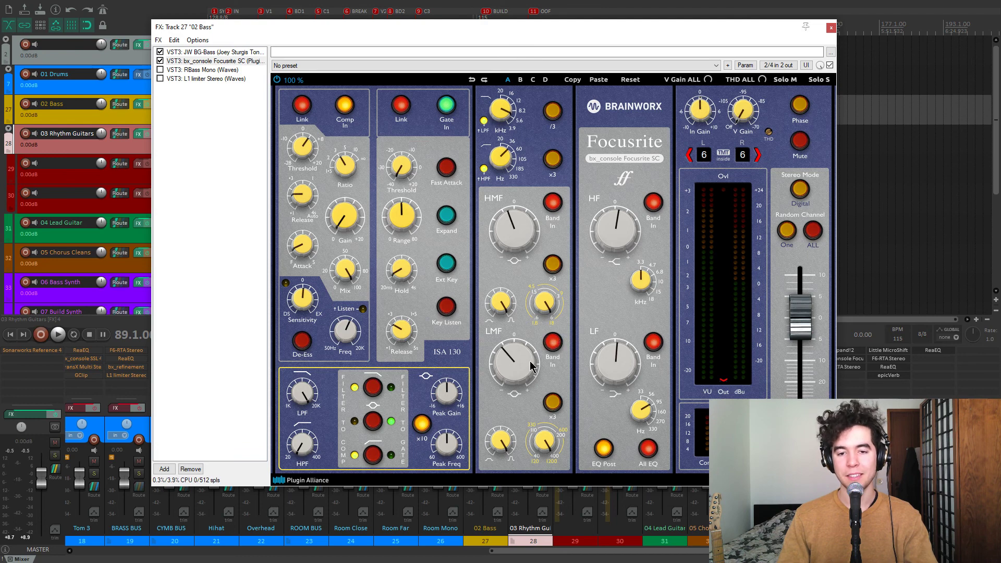
{"action": "left_click", "coordinate": [557, 345]}
{"action": "left_click", "coordinate": [557, 346]}
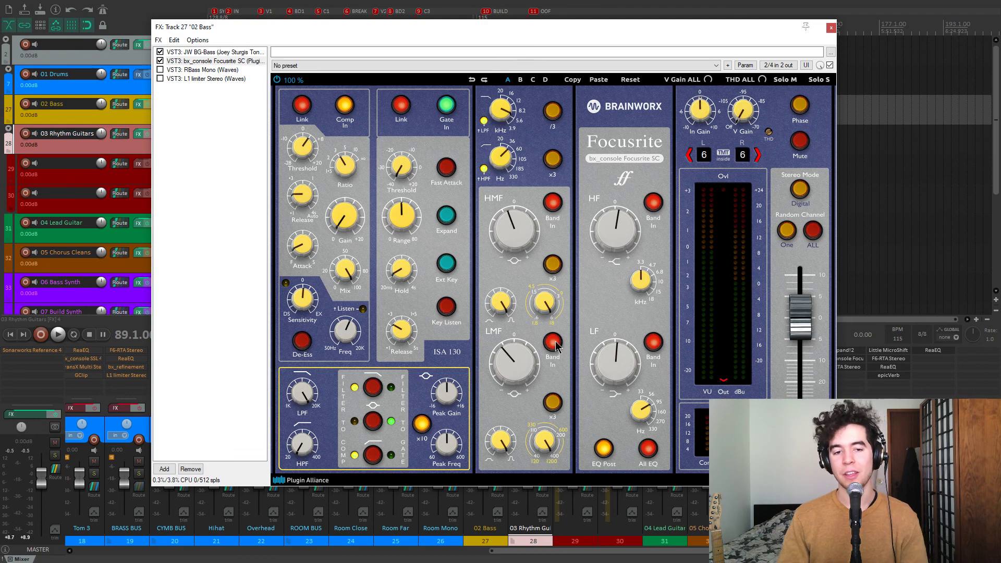
{"action": "key", "text": "space"}
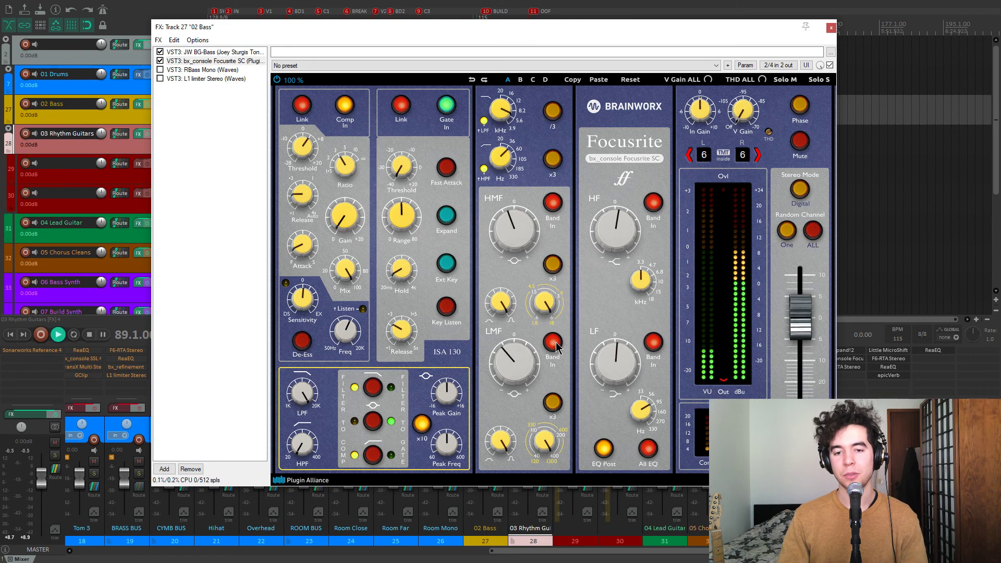
{"action": "left_click", "coordinate": [557, 345]}
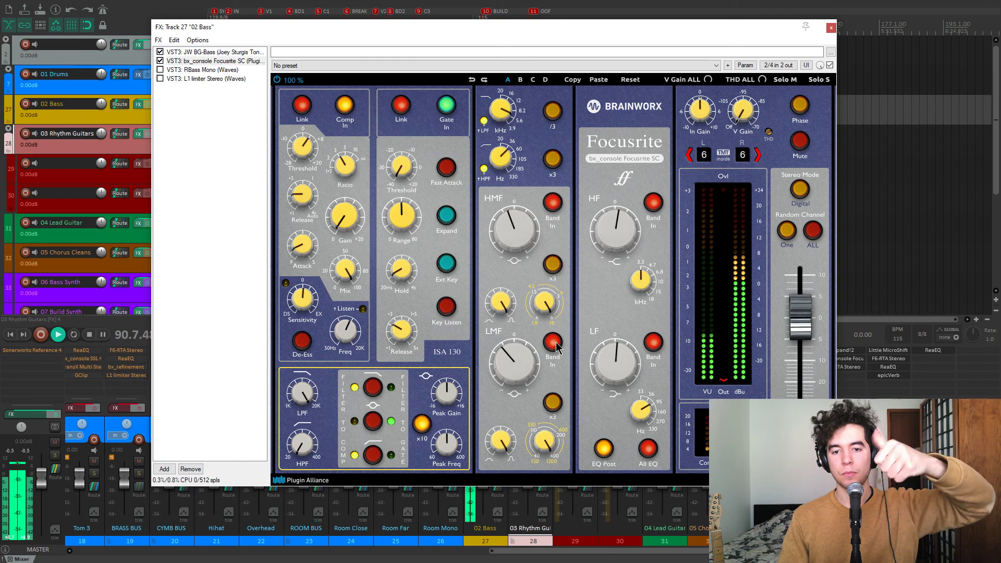
{"action": "left_click", "coordinate": [556, 345]}
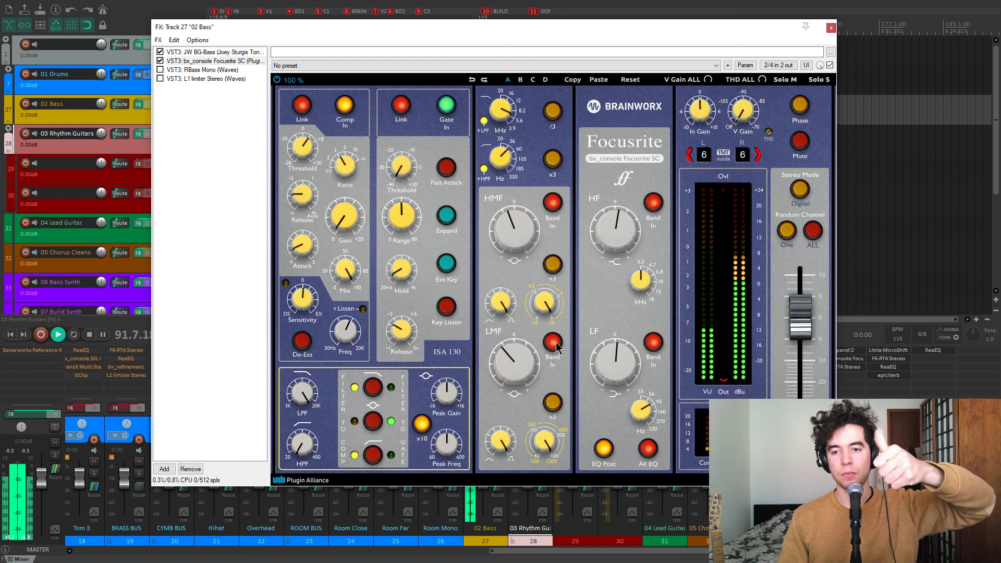
{"action": "key", "text": "space"}
Step: Play the bass from bar 15 and compare the LMF band off and on there, leaving the band on
{"action": "left_click", "coordinate": [897, 214]}
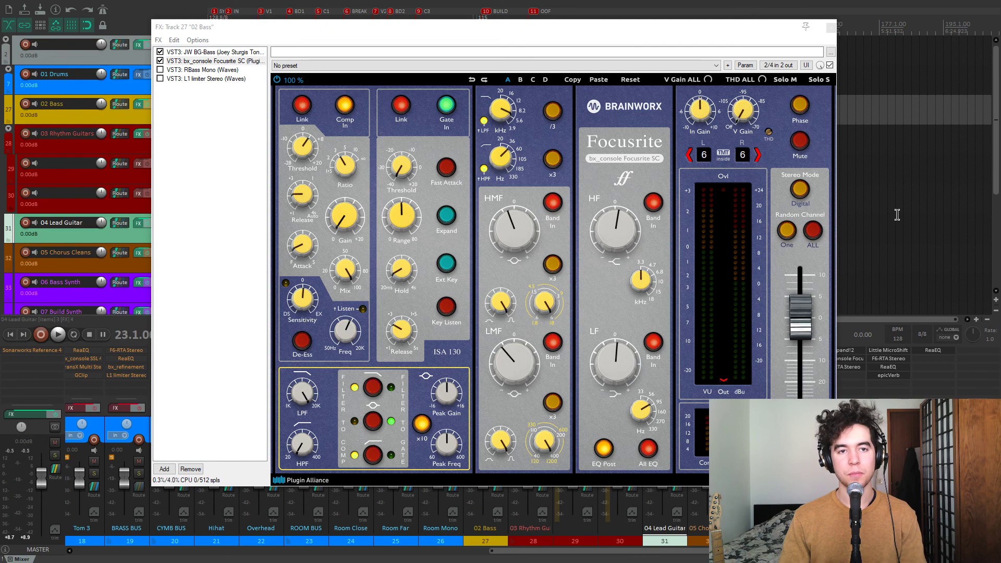
{"action": "key", "text": "Up"}
{"action": "key", "text": "space"}
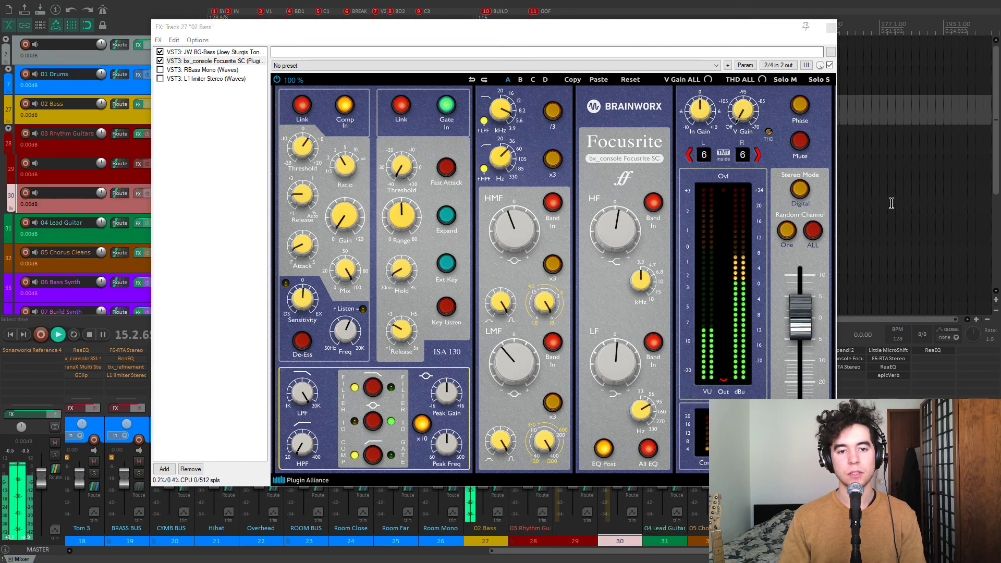
{"action": "left_click", "coordinate": [554, 344]}
{"action": "left_click", "coordinate": [554, 344]}
{"action": "left_click", "coordinate": [555, 344]}
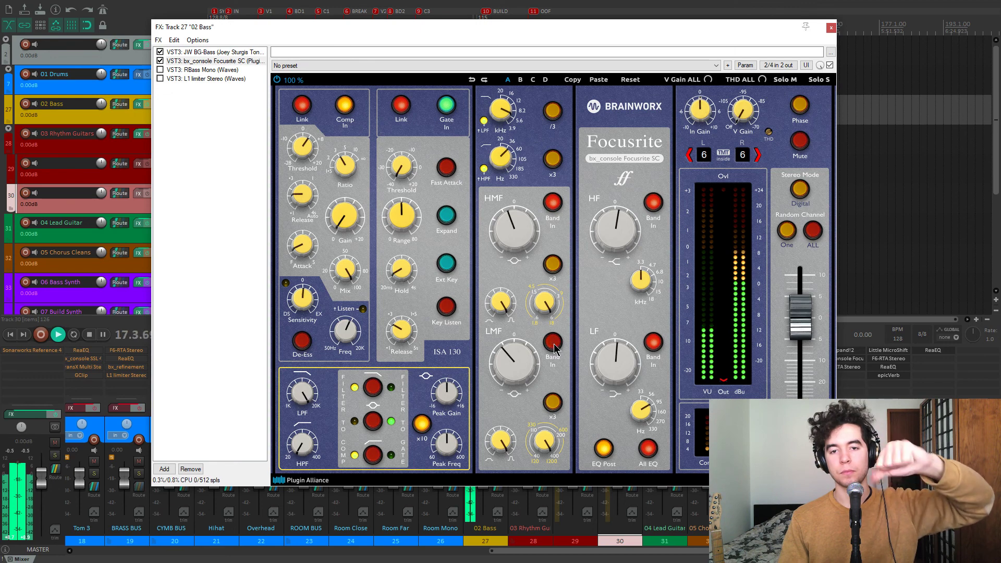
{"action": "left_click", "coordinate": [554, 345]}
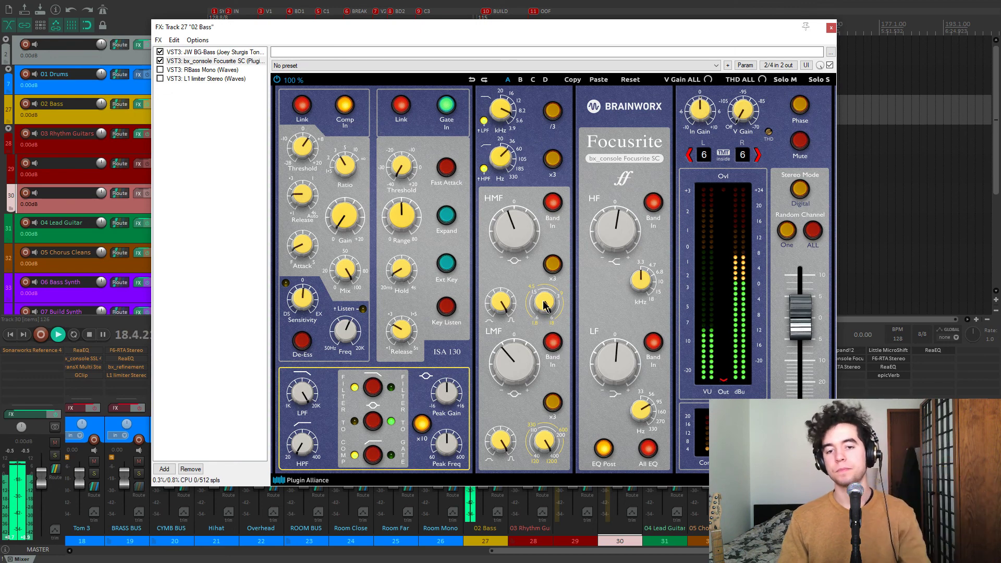
{"action": "key", "text": "space"}
Step: Compare the bass with the Focusrite SC's HMF band switched off and on during playback, leaving the band on
{"action": "left_click", "coordinate": [553, 203]}
{"action": "left_click", "coordinate": [554, 204]}
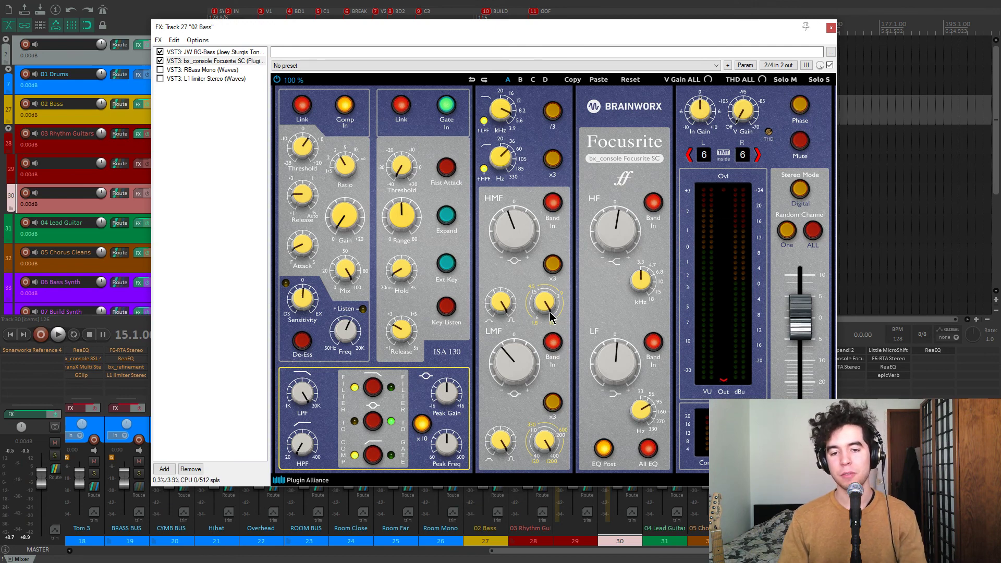
{"action": "key", "text": "space"}
{"action": "left_click", "coordinate": [554, 203]}
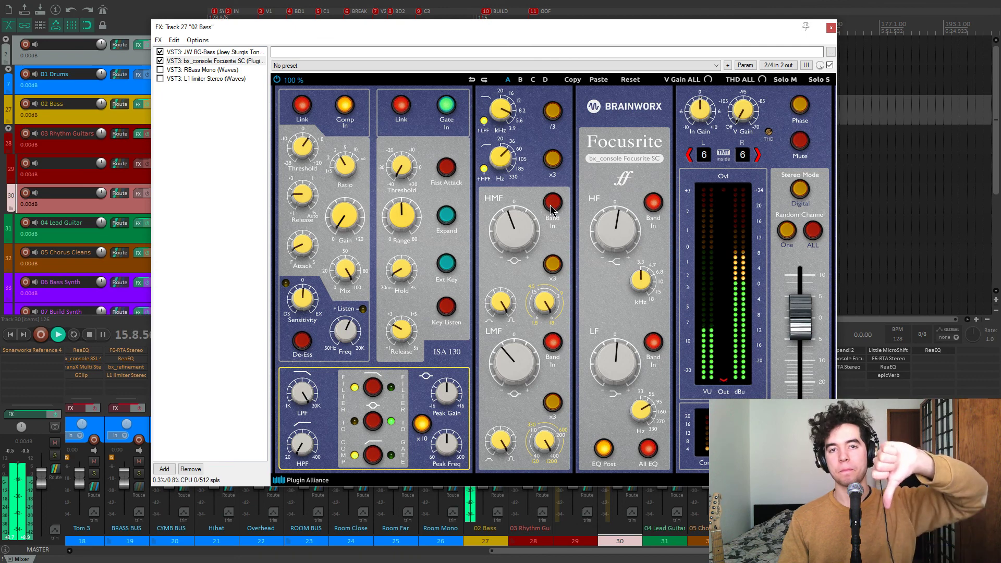
{"action": "left_click", "coordinate": [553, 204]}
{"action": "key", "text": "space"}
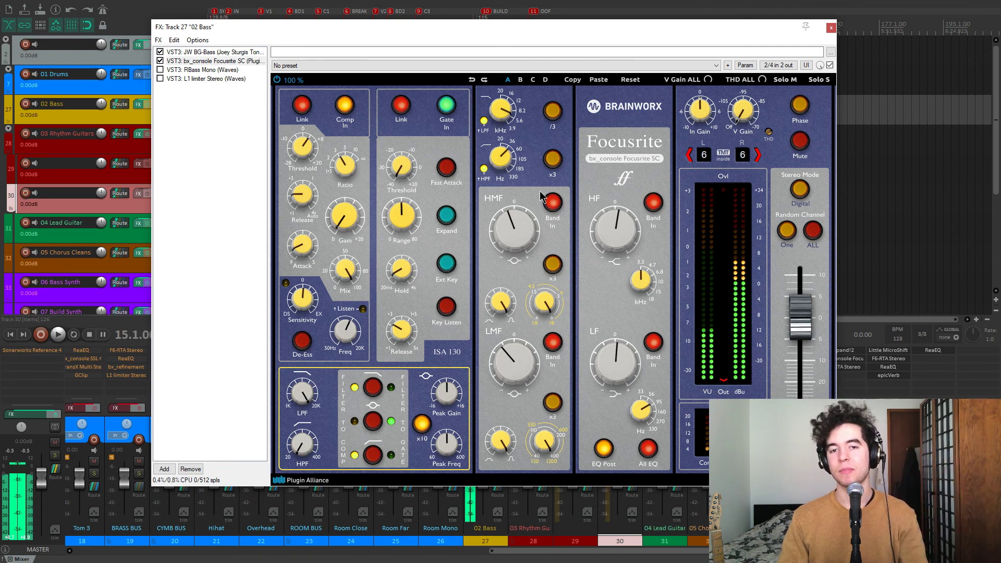
Step: Check the high-pass and low-pass filter frequencies and compare the filters off and on during playback, leaving both on
{"action": "left_click_drag", "start_coordinate": [499, 167], "coordinate": [499, 165]}
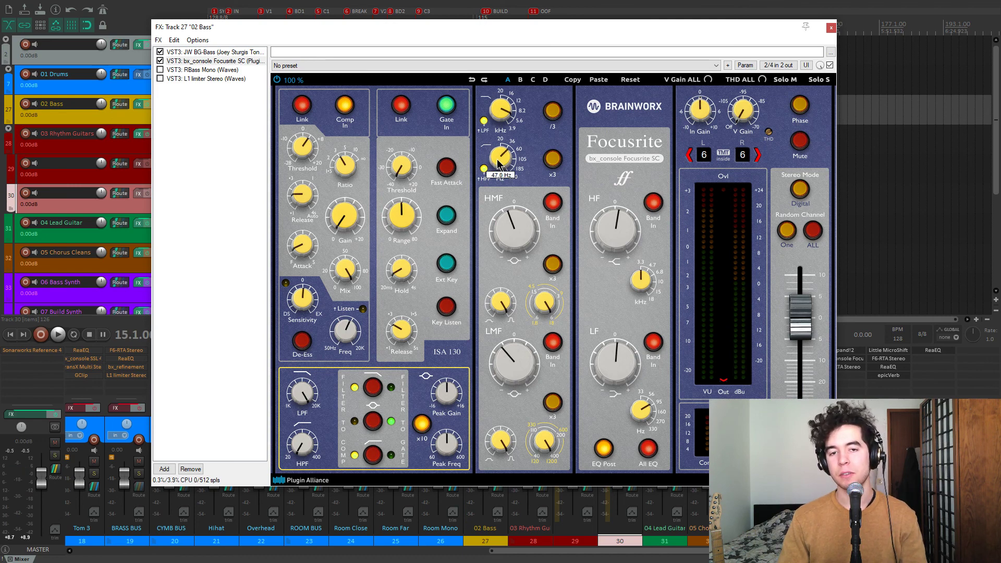
{"action": "mouse_move", "coordinate": [499, 112]}
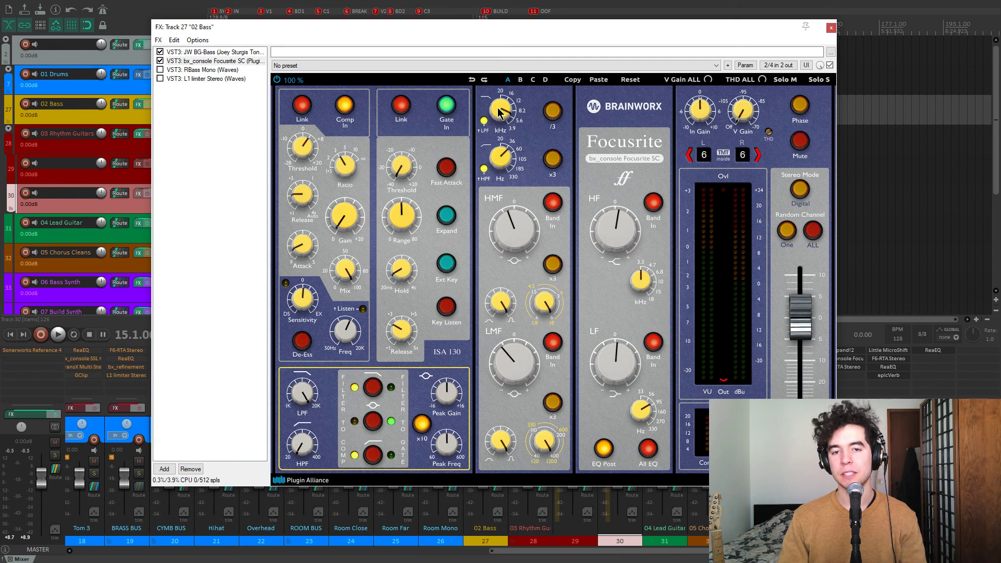
{"action": "key", "text": "space"}
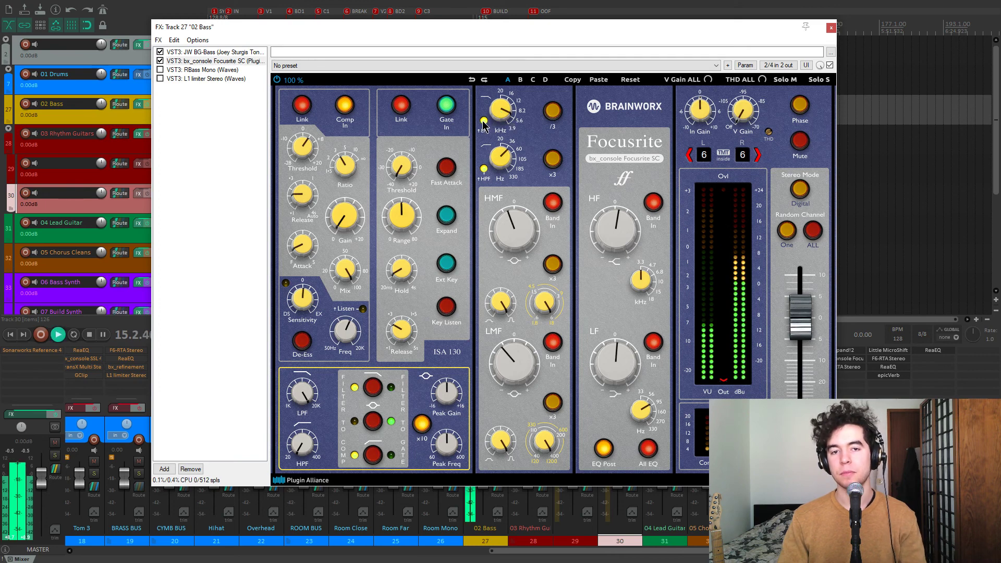
{"action": "left_click", "coordinate": [484, 121]}
{"action": "left_click", "coordinate": [483, 169]}
{"action": "left_click", "coordinate": [484, 169]}
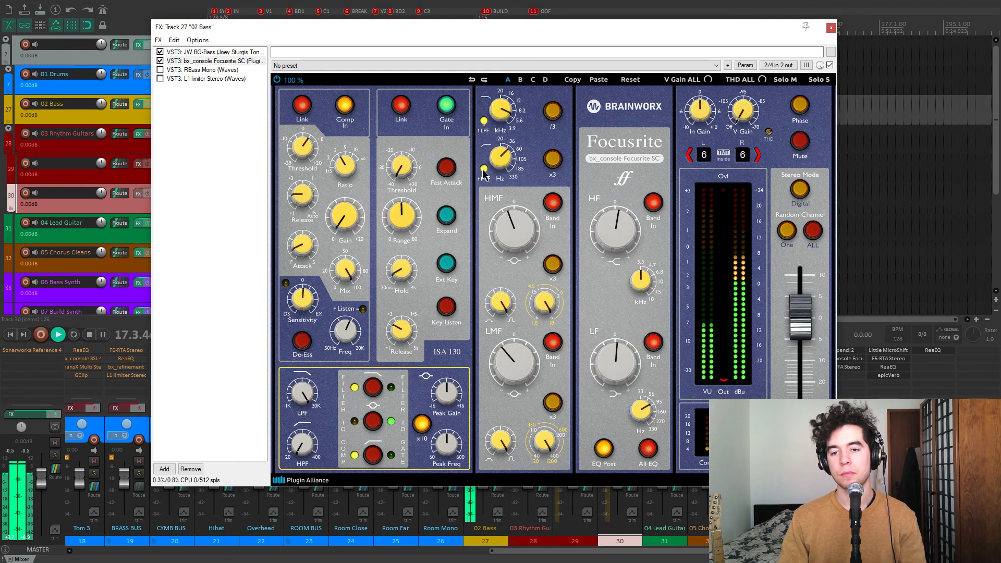
{"action": "left_click", "coordinate": [483, 169]}
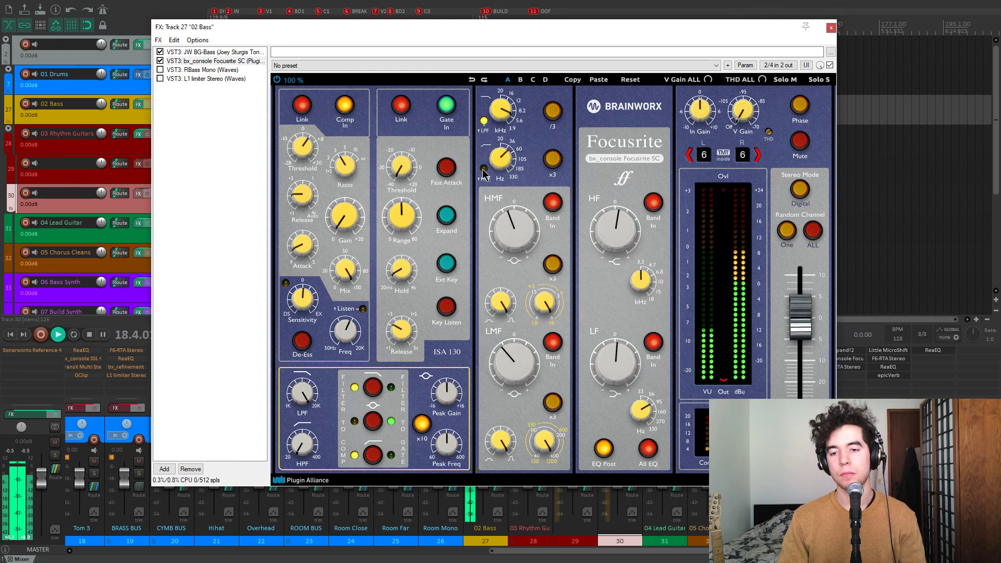
{"action": "left_click", "coordinate": [483, 170]}
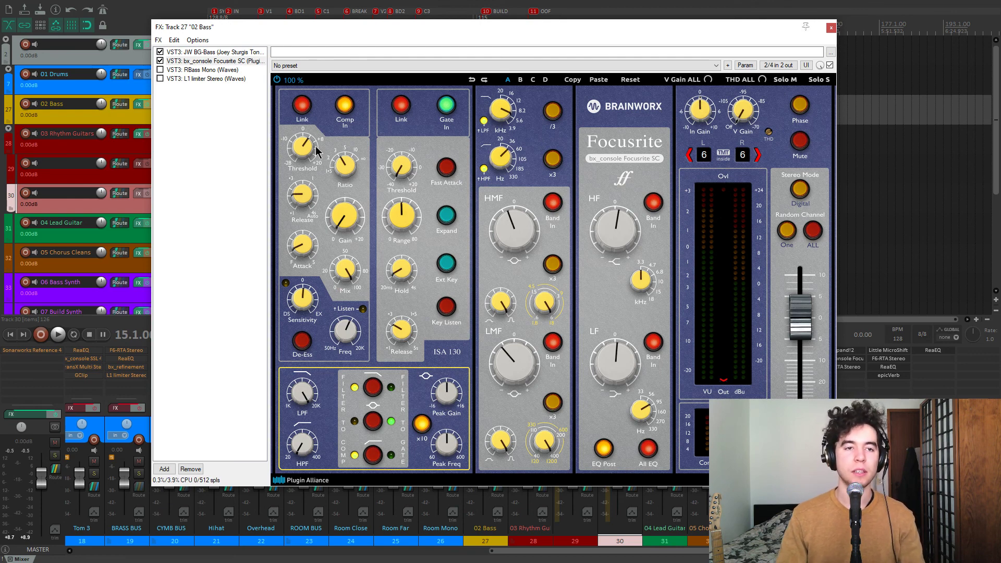
Step: Enable the RBass Mono effect on 02 Bass and show its interface
{"action": "left_click", "coordinate": [216, 73]}
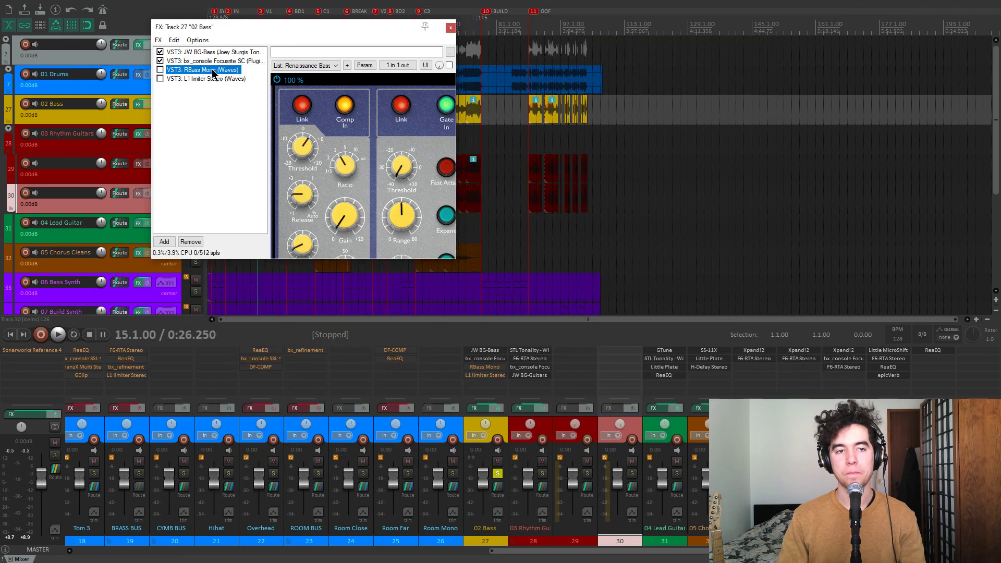
{"action": "left_click", "coordinate": [160, 70]}
{"action": "left_click_drag", "start_coordinate": [285, 30], "coordinate": [393, 66]}
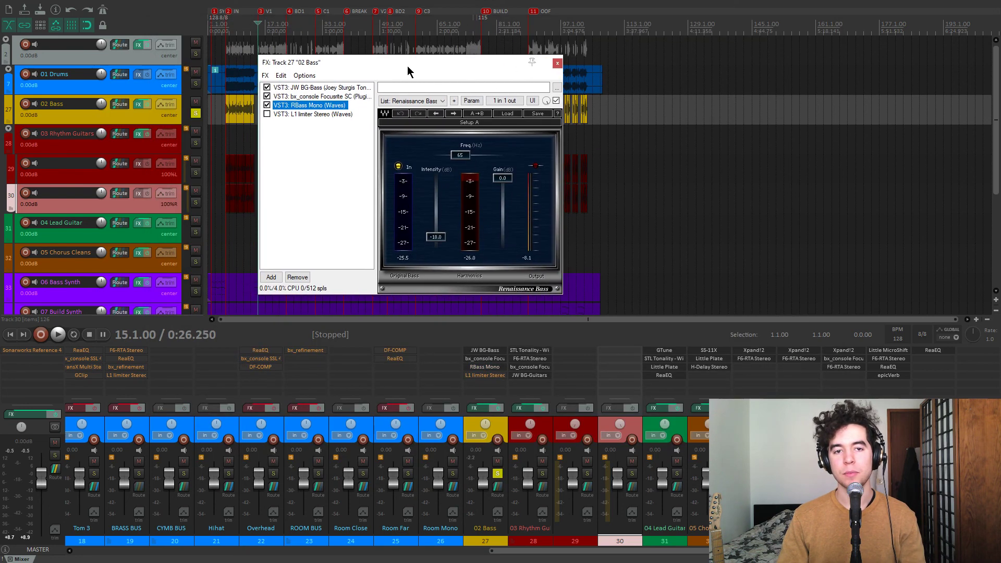
Step: Check RBass's frequency and intensity settings, and use Calculator to work out 65×2, 65×1.5 and 65×3
{"action": "left_click", "coordinate": [462, 156]}
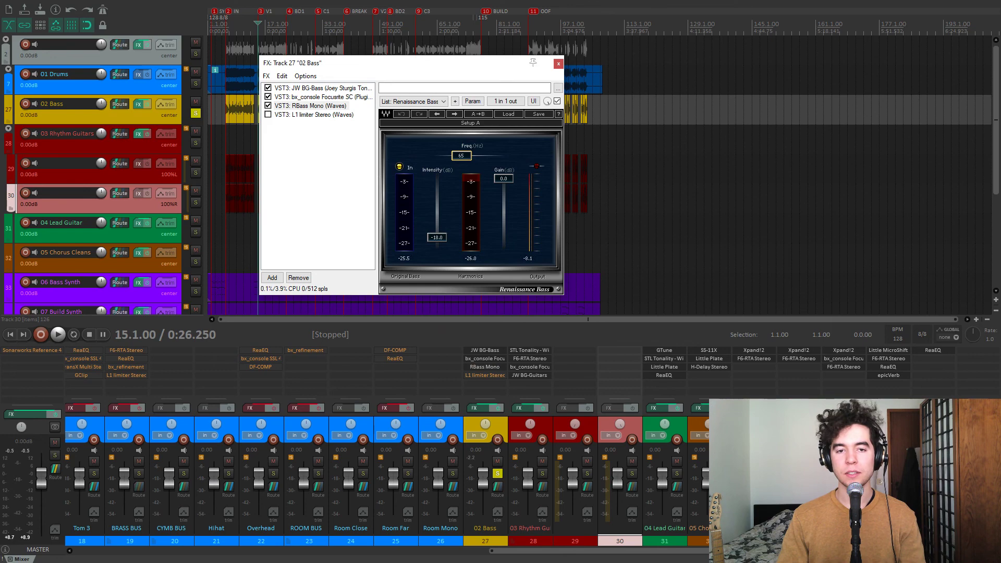
{"action": "left_click_drag", "start_coordinate": [445, 240], "coordinate": [445, 237]}
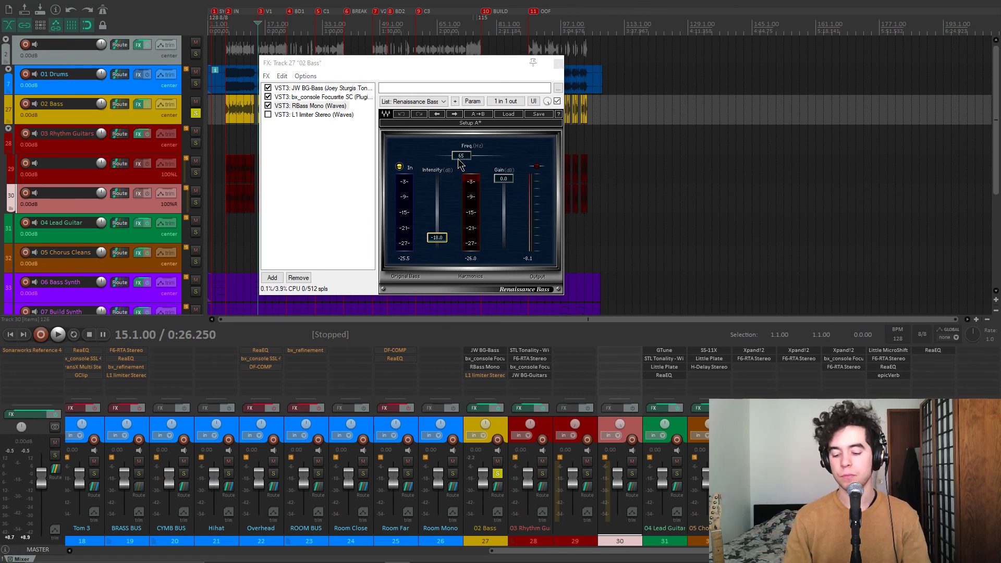
{"action": "key", "text": "XF86Calculator"}
{"action": "type", "text": "65*2"}
{"action": "key", "text": "Return"}
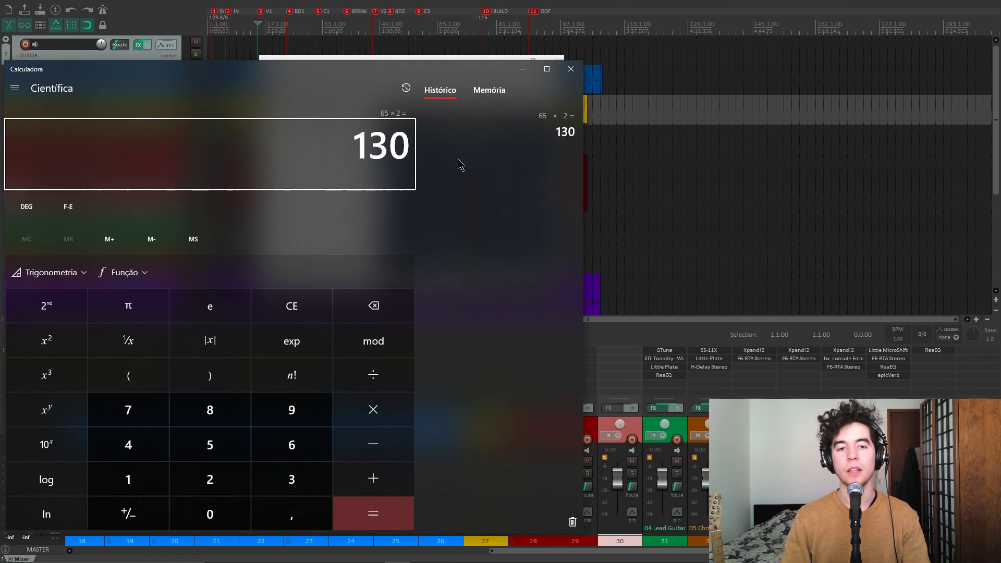
{"action": "type", "text": "65*1,5"}
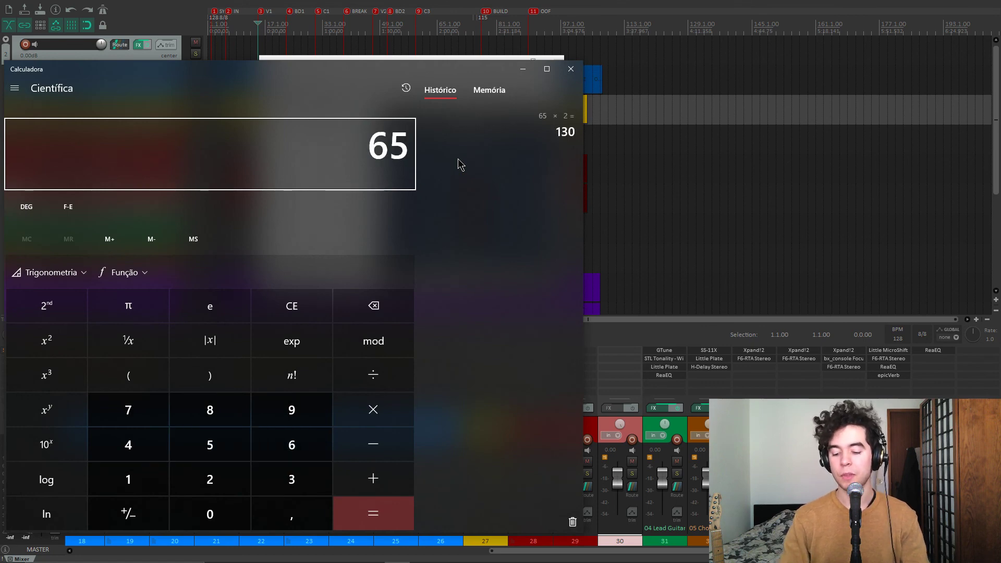
{"action": "key", "text": "Return"}
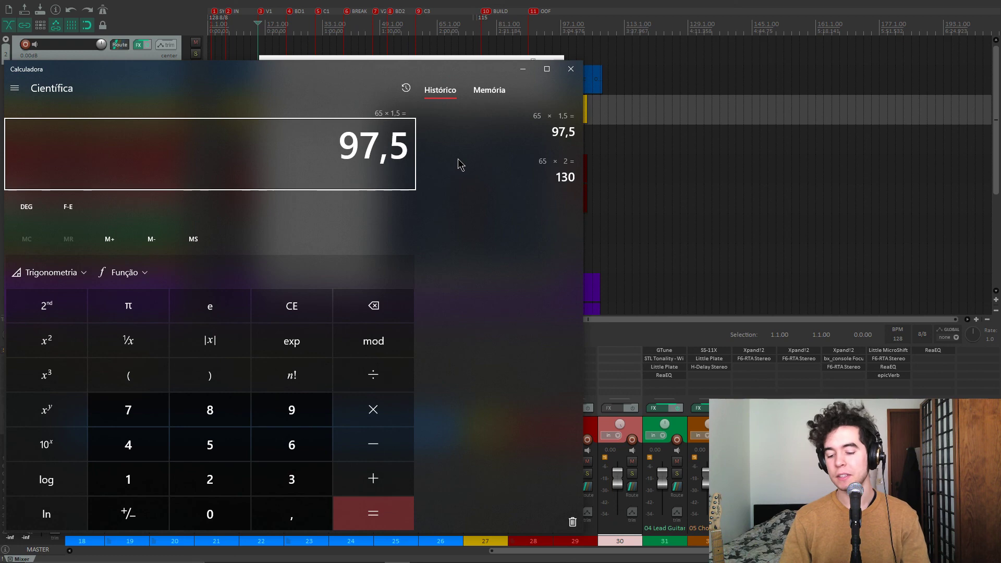
{"action": "type", "text": "65"}
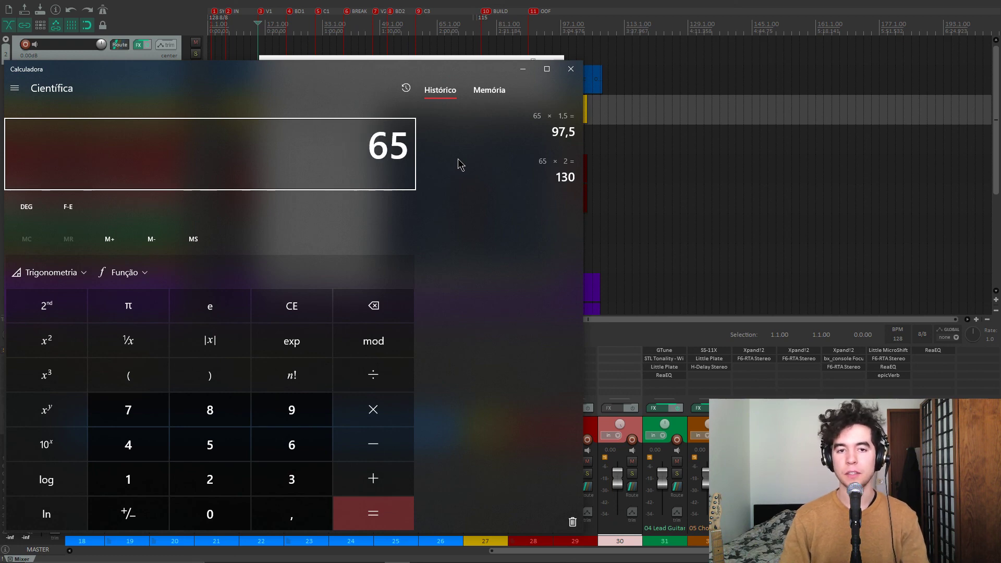
{"action": "type", "text": "*3"}
{"action": "key", "text": "Return"}
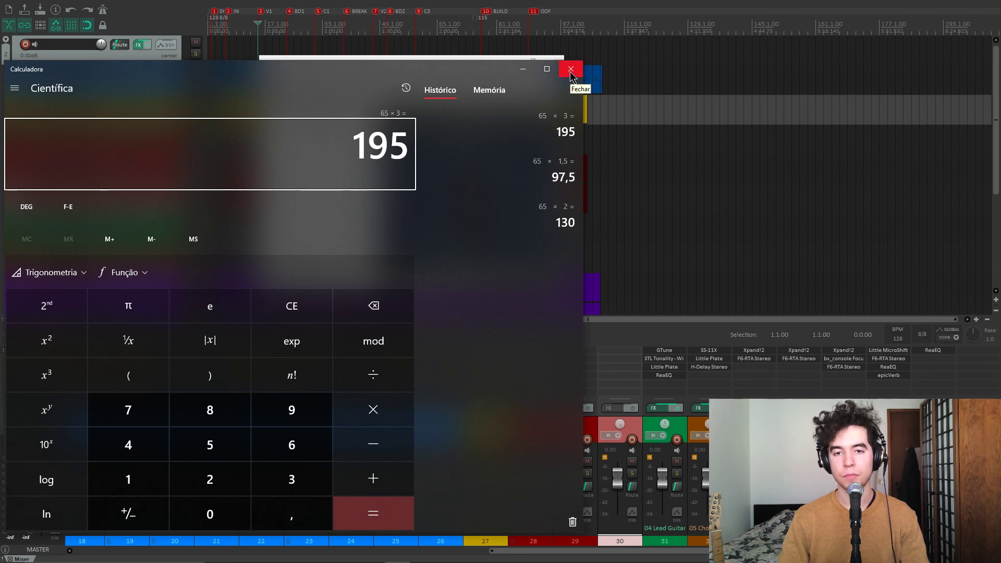
{"action": "left_click_drag", "start_coordinate": [358, 149], "coordinate": [409, 148]}
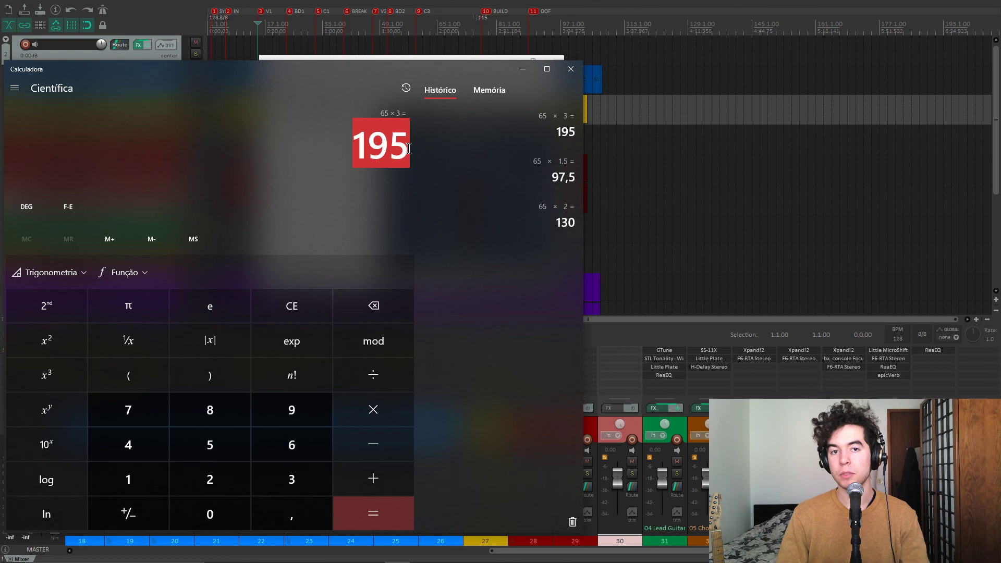
{"action": "left_click", "coordinate": [566, 74]}
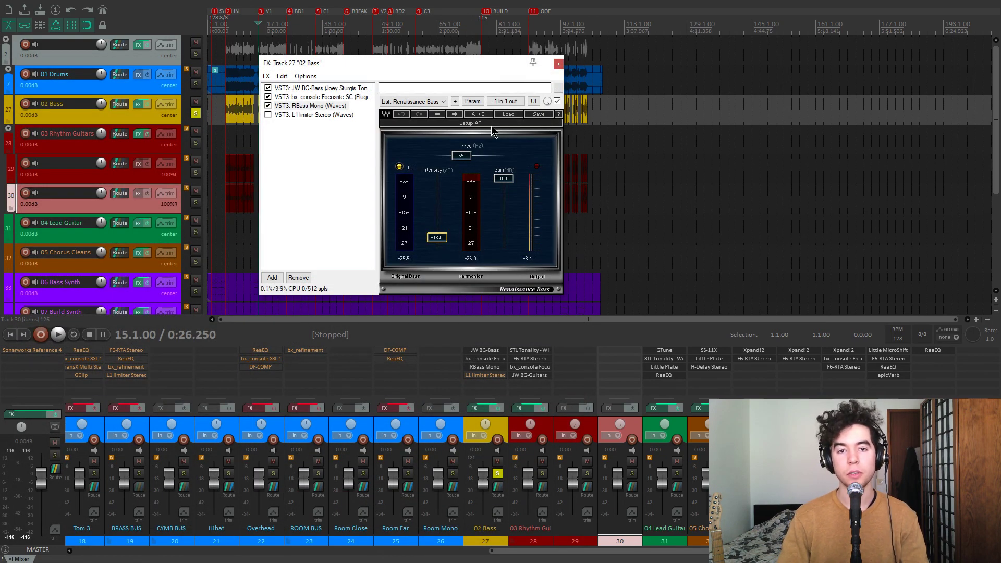
Step: Compare the bass with RBass Mono switched off and on during playback from bar 15, leaving the effect on
{"action": "left_click_drag", "start_coordinate": [455, 62], "coordinate": [464, 56]}
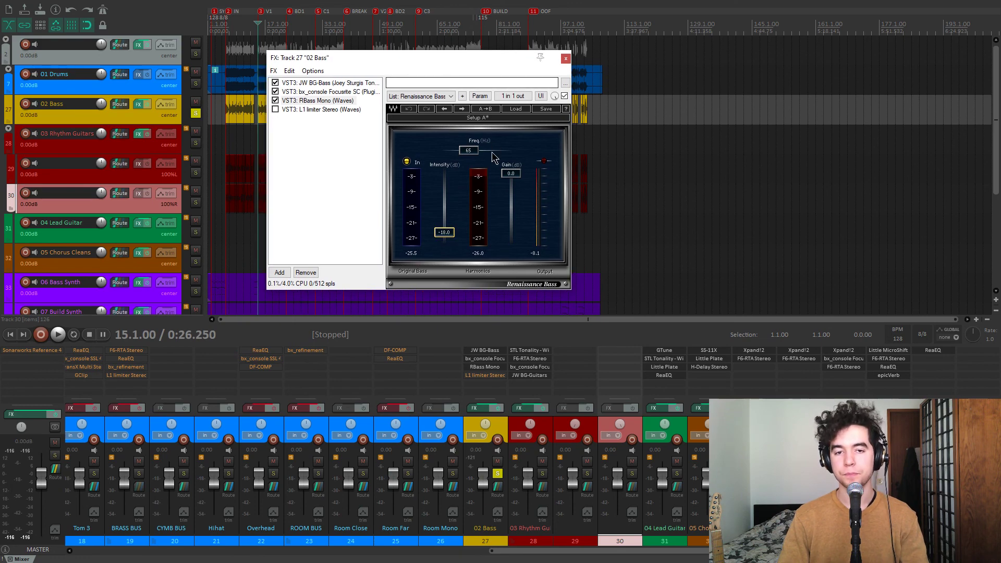
{"action": "left_click", "coordinate": [276, 101]}
{"action": "key", "text": "space"}
{"action": "left_click", "coordinate": [275, 101]}
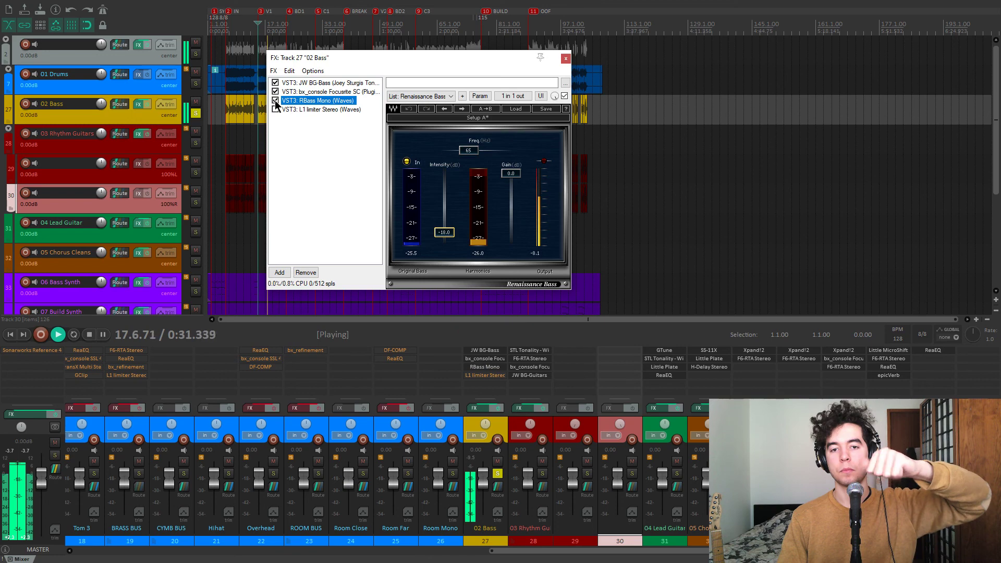
{"action": "key", "text": "space"}
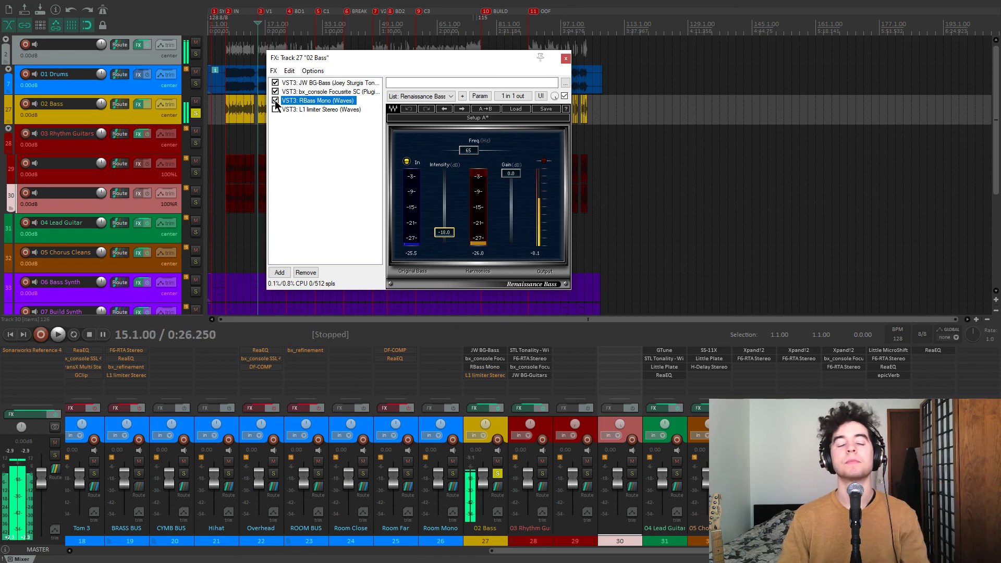
Step: Enable the L1 limiter Stereo on 02 Bass and play from bar 15 to watch its attenuation
{"action": "left_click", "coordinate": [286, 109]}
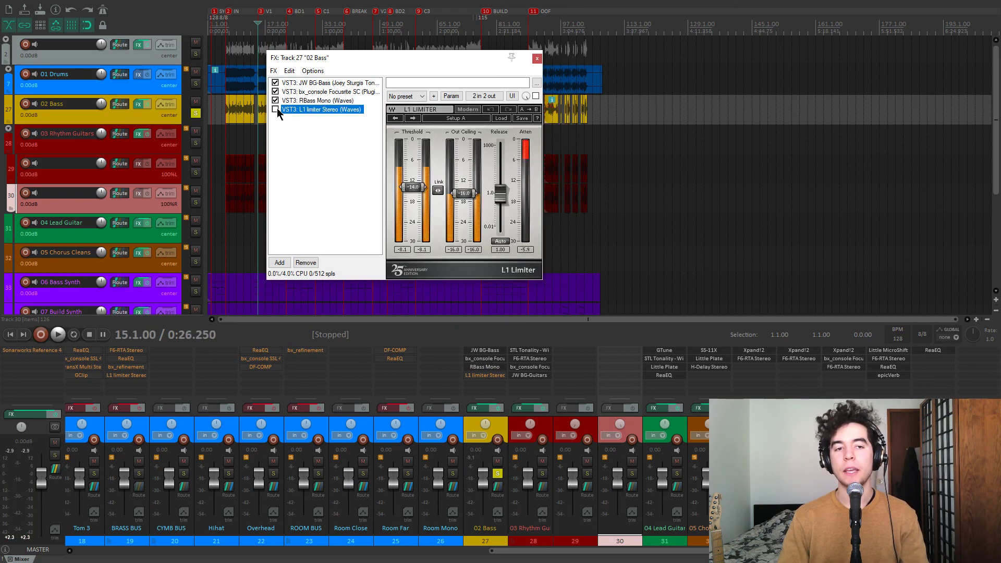
{"action": "left_click", "coordinate": [275, 109]}
{"action": "left_click_drag", "start_coordinate": [420, 58], "coordinate": [423, 52]}
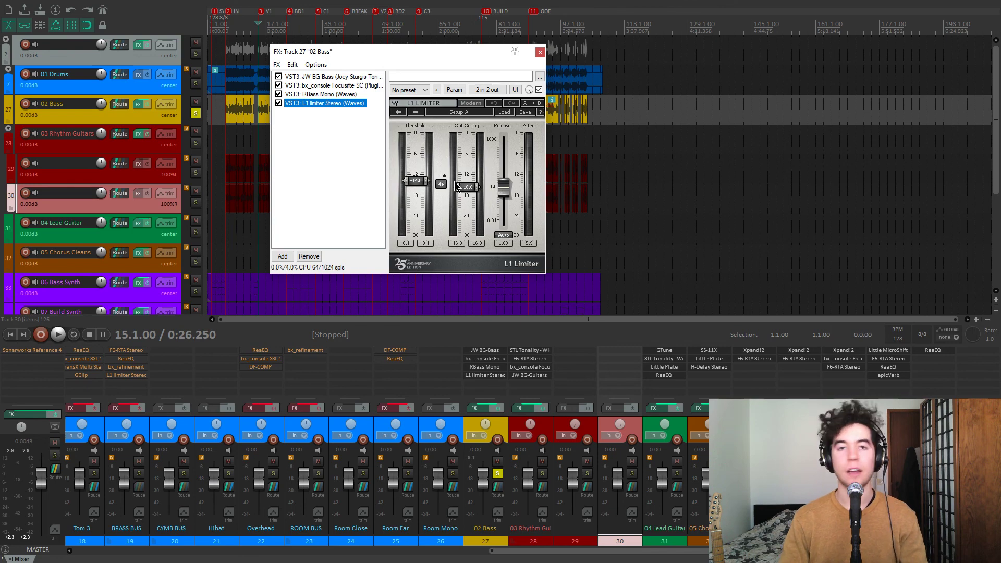
{"action": "left_click_drag", "start_coordinate": [450, 51], "coordinate": [446, 54]}
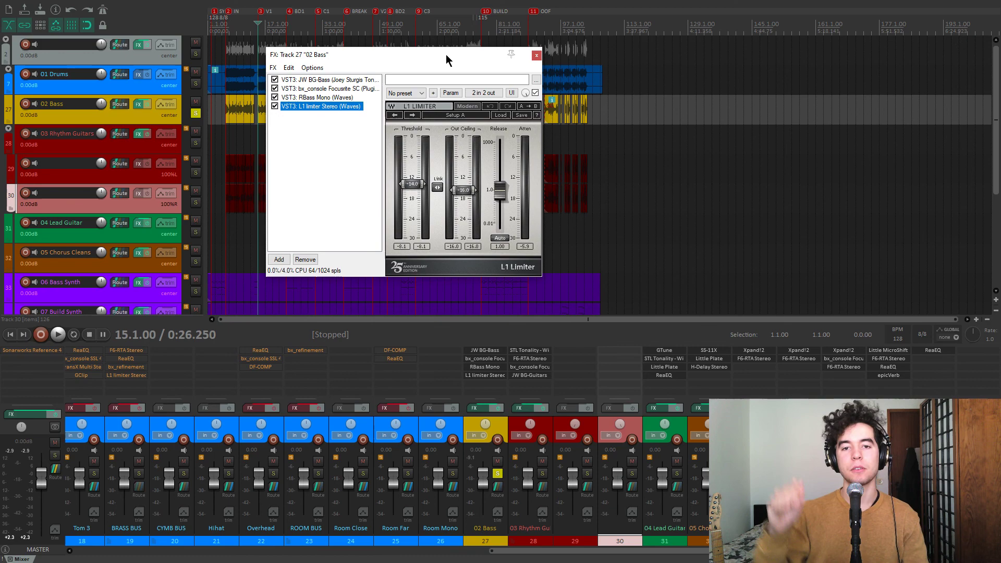
{"action": "key", "text": "space"}
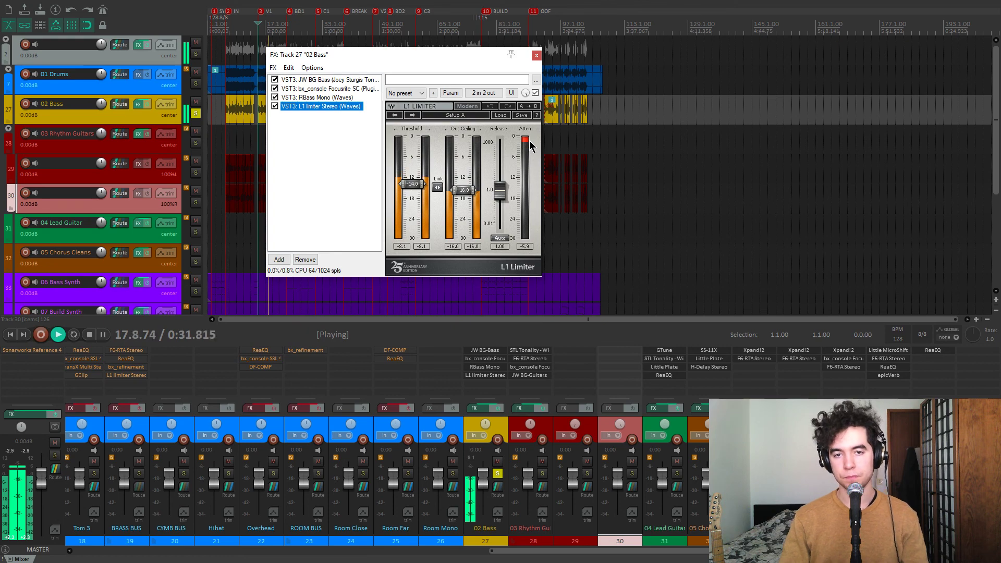
{"action": "key", "text": "space"}
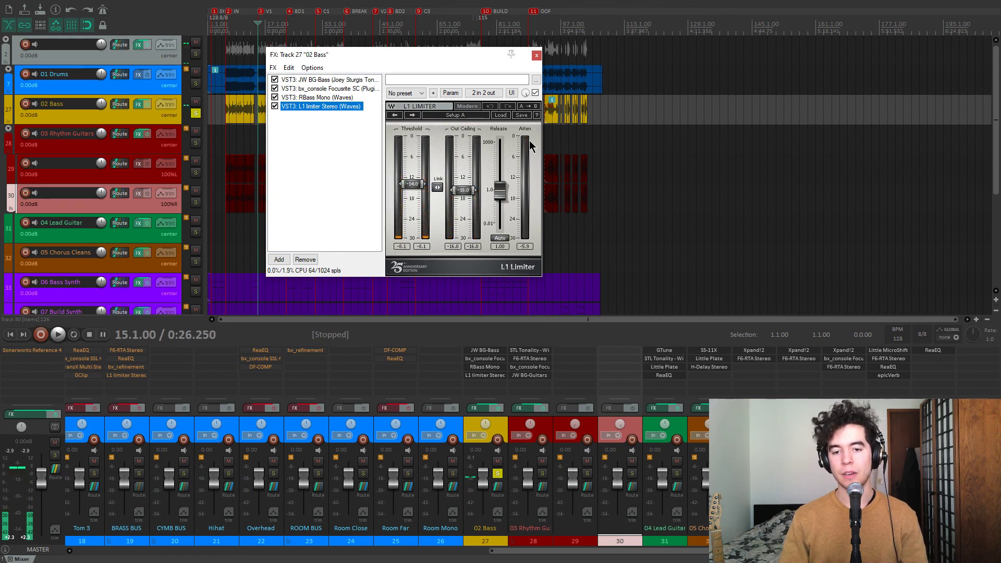
Step: Close the bass effects window and solo 03 Rhythm Guitars in place of 02 Bass
{"action": "left_click", "coordinate": [535, 56]}
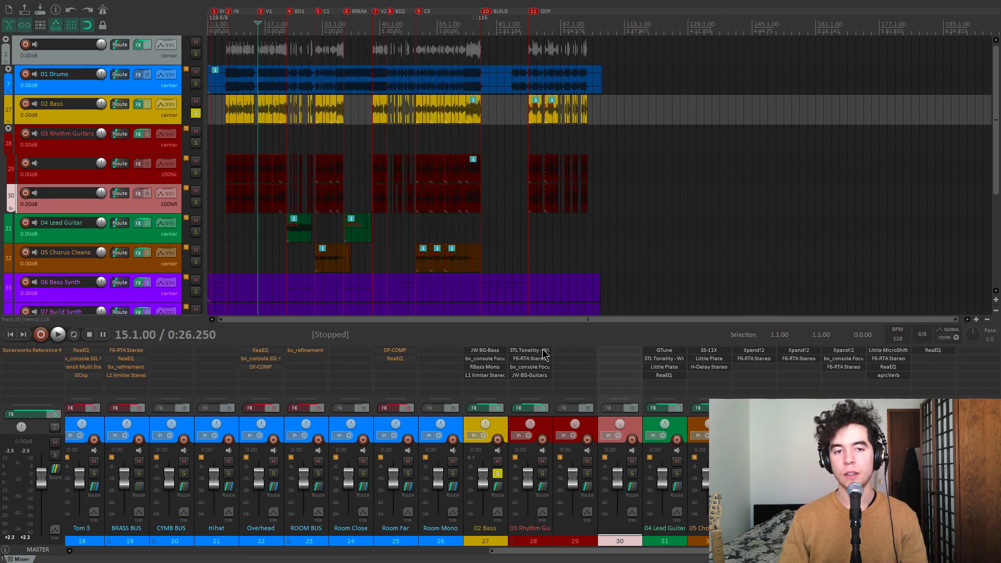
{"action": "left_click", "coordinate": [543, 473]}
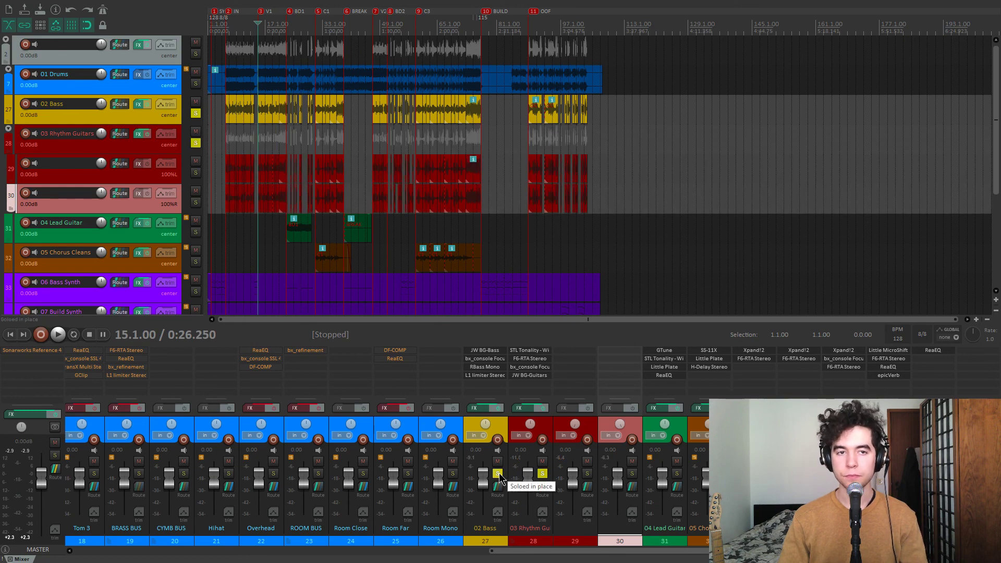
{"action": "left_click", "coordinate": [498, 473]}
Step: Play the rhythm guitars from bar 15 and bypass all four effects on 03 Rhythm Guitars to hear the raw signal
{"action": "key", "text": "space"}
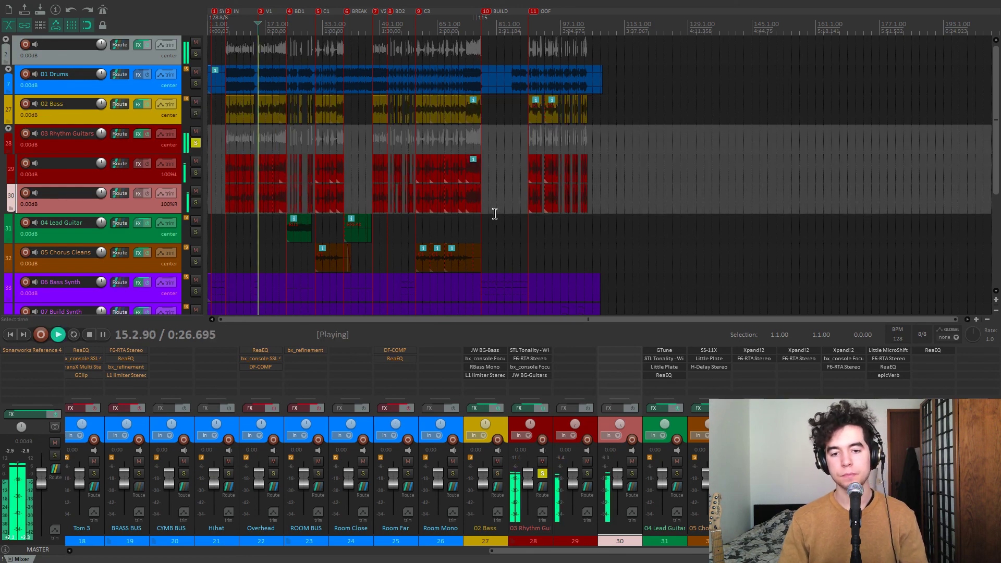
{"action": "scroll", "coordinate": [477, 204], "scroll_direction": "down", "scroll_amount": 5}
{"action": "left_click", "coordinate": [542, 358], "text": "shift"}
{"action": "left_click", "coordinate": [542, 358], "text": "shift"}
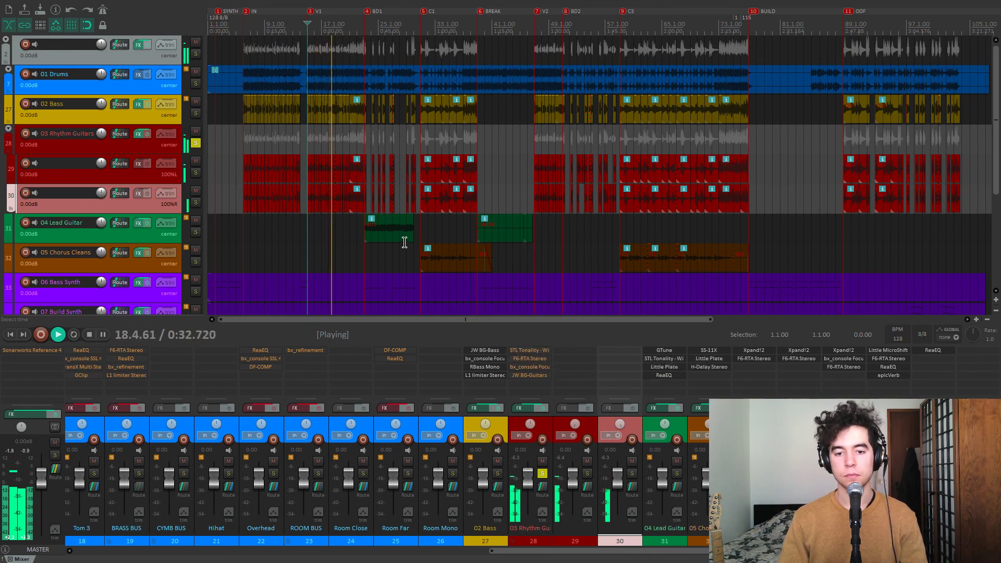
{"action": "key", "text": "space"}
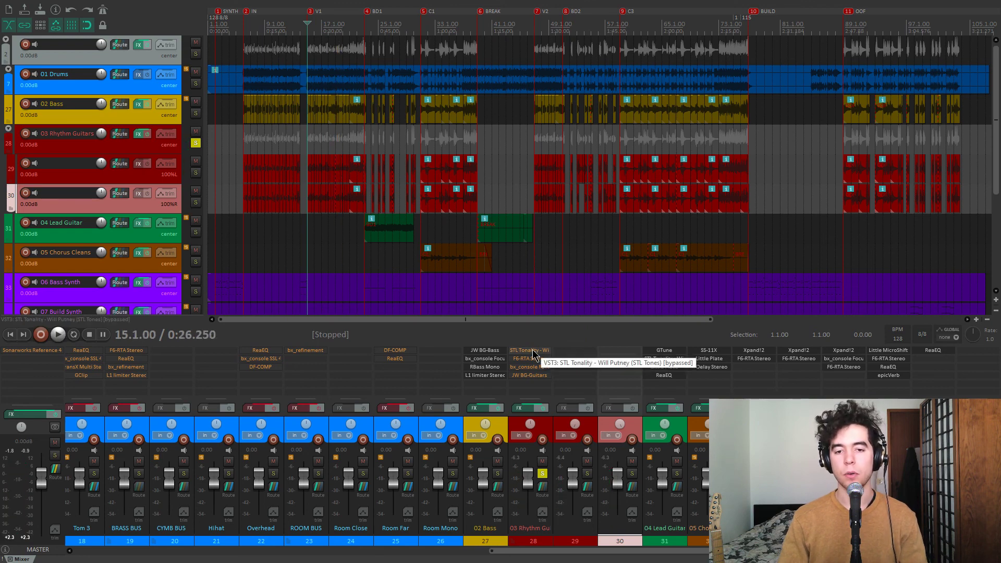
Step: Open the effects chain of 03 Rhythm Guitars and enable only STL Tonality - Will Putney
{"action": "left_click", "coordinate": [533, 351]}
{"action": "left_click", "coordinate": [523, 40]}
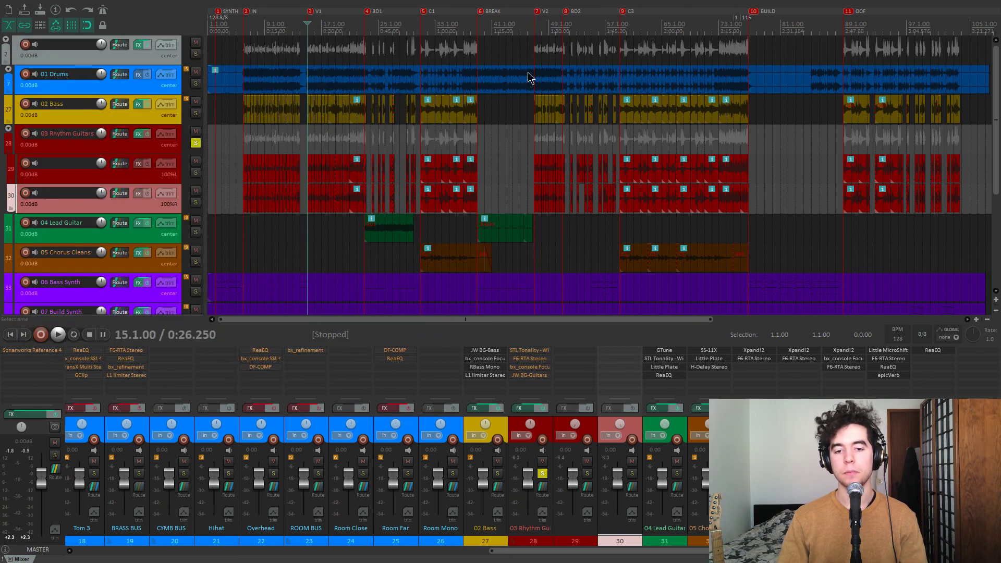
{"action": "left_click", "coordinate": [519, 408]}
{"action": "left_click_drag", "start_coordinate": [387, 50], "coordinate": [608, 54]}
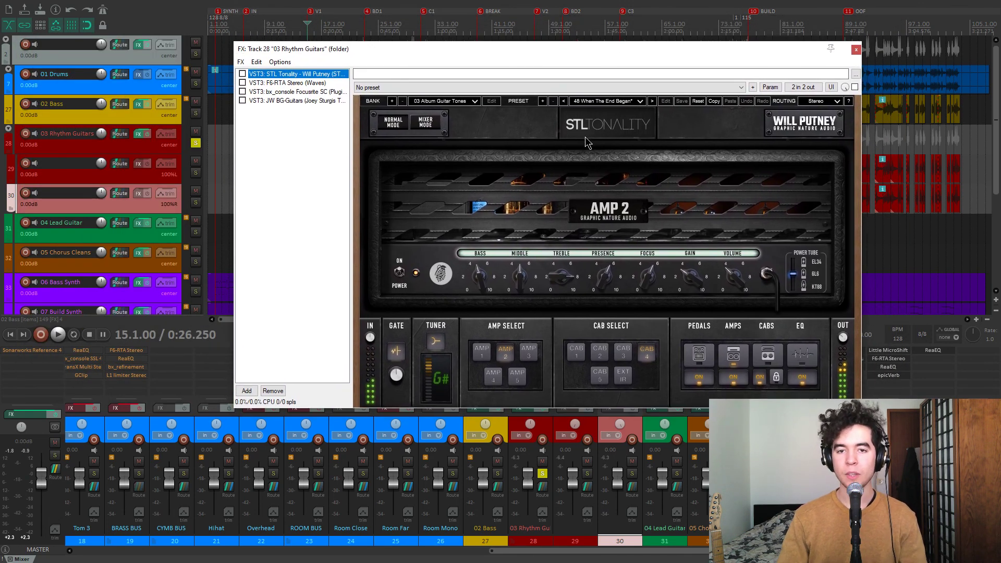
{"action": "left_click_drag", "start_coordinate": [411, 52], "coordinate": [413, 35]}
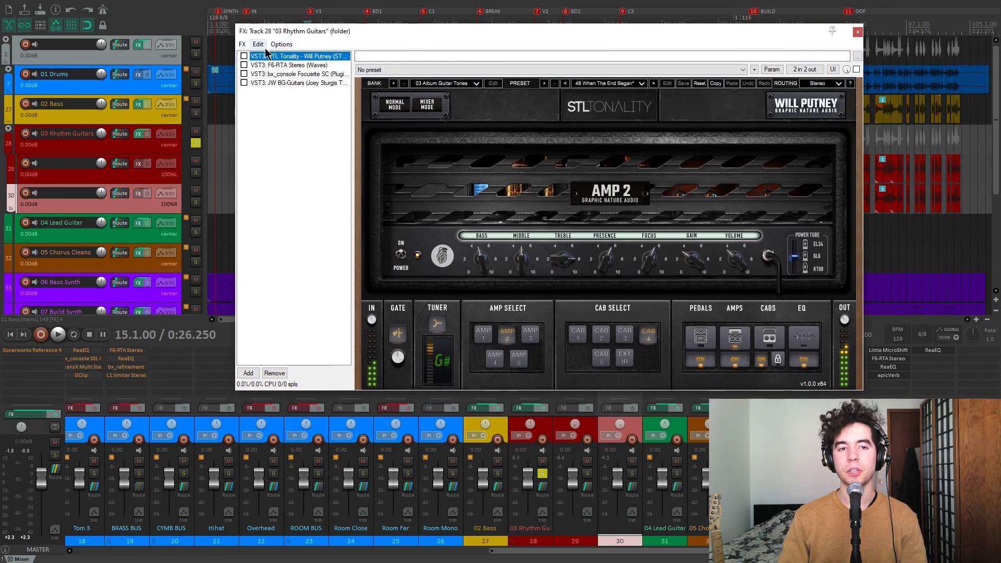
{"action": "left_click", "coordinate": [244, 56]}
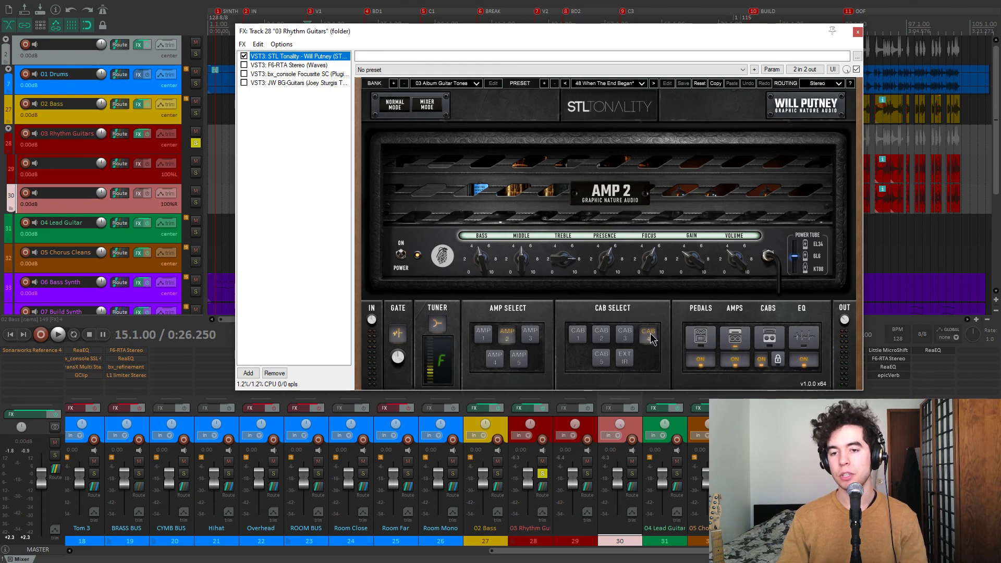
Step: Show STL Tonality's cabinets and compare Cab 3, Cab 2 and Cab 1 with Cab 4 during playback, leaving Cab 4 selected
{"action": "left_click", "coordinate": [760, 339]}
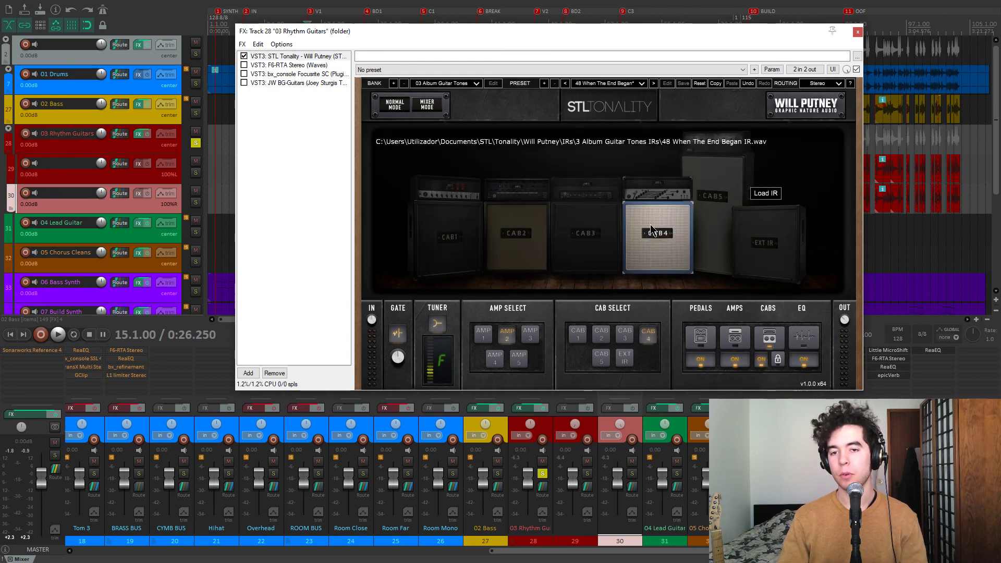
{"action": "key", "text": "space"}
{"action": "left_click", "coordinate": [577, 240]}
{"action": "left_click", "coordinate": [510, 236]}
{"action": "left_click", "coordinate": [449, 239]}
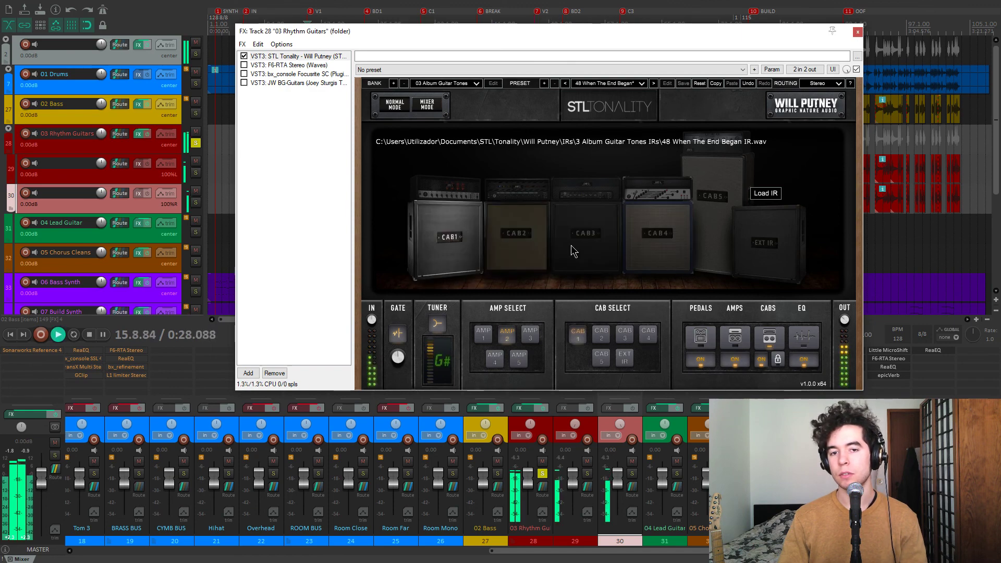
{"action": "left_click", "coordinate": [652, 242]}
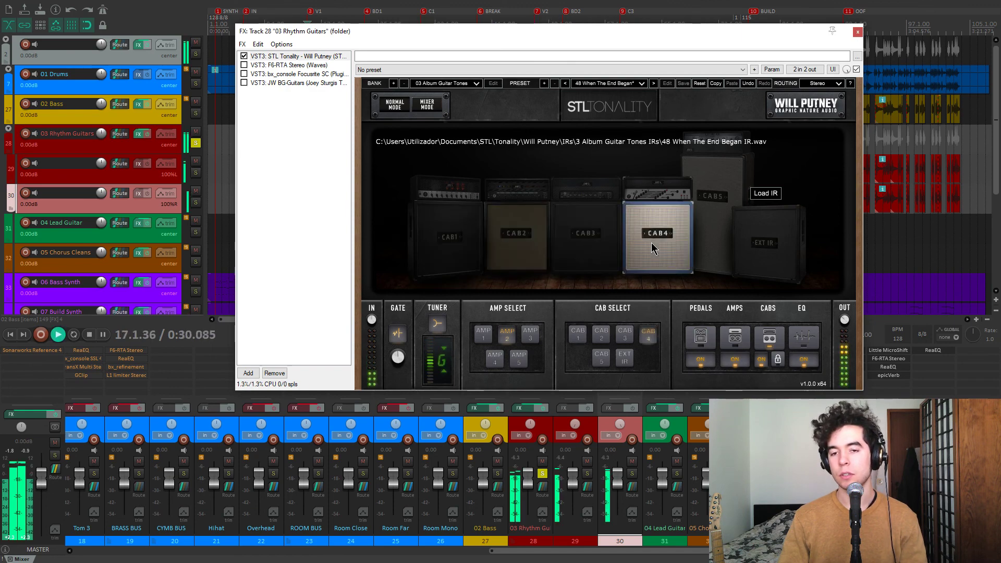
{"action": "key", "text": "space"}
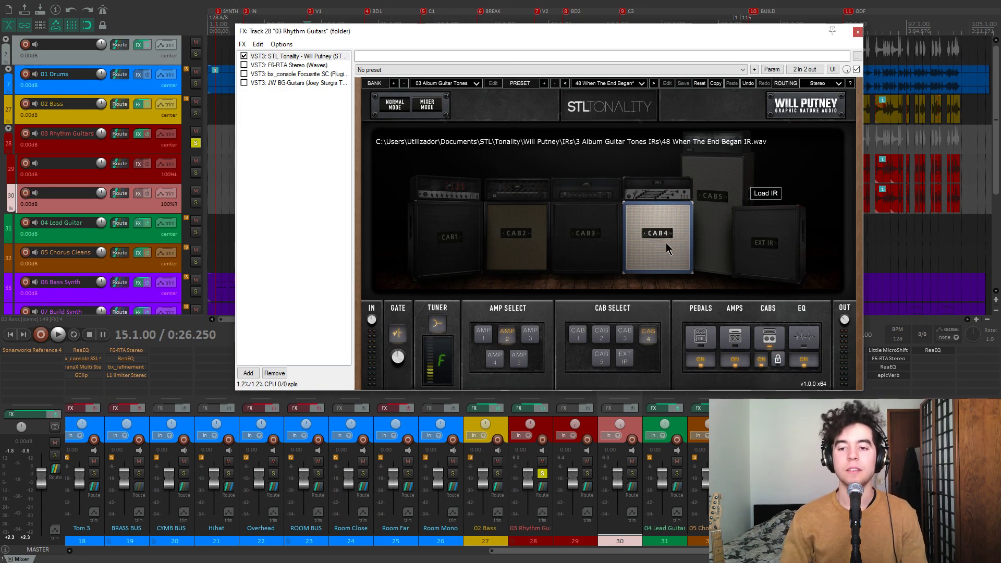
Step: Show STL Tonality's parametric EQ and compare the high-mid gain at -16 dB with its original -2 dB during playback
{"action": "left_click", "coordinate": [803, 339]}
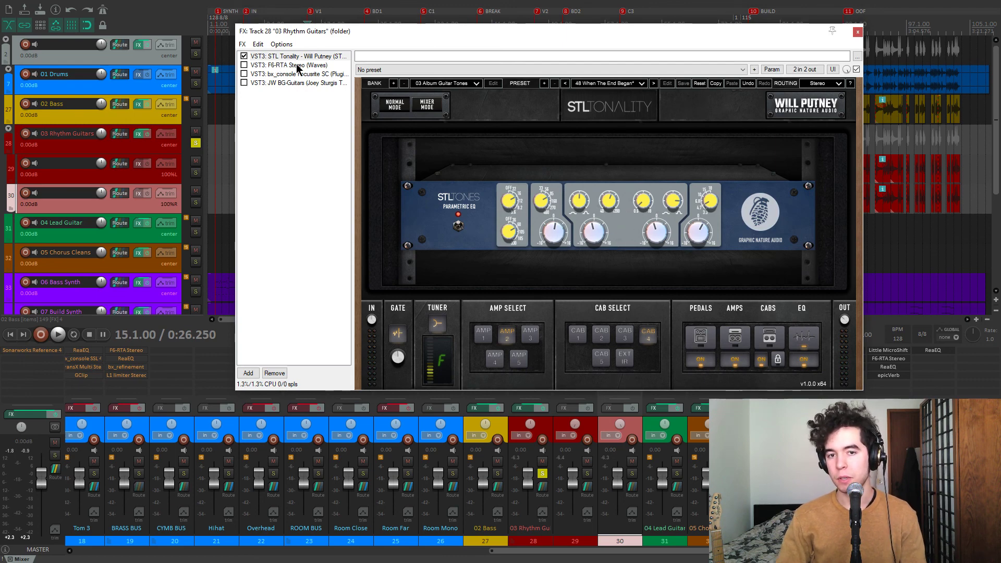
{"action": "mouse_move", "coordinate": [597, 235]}
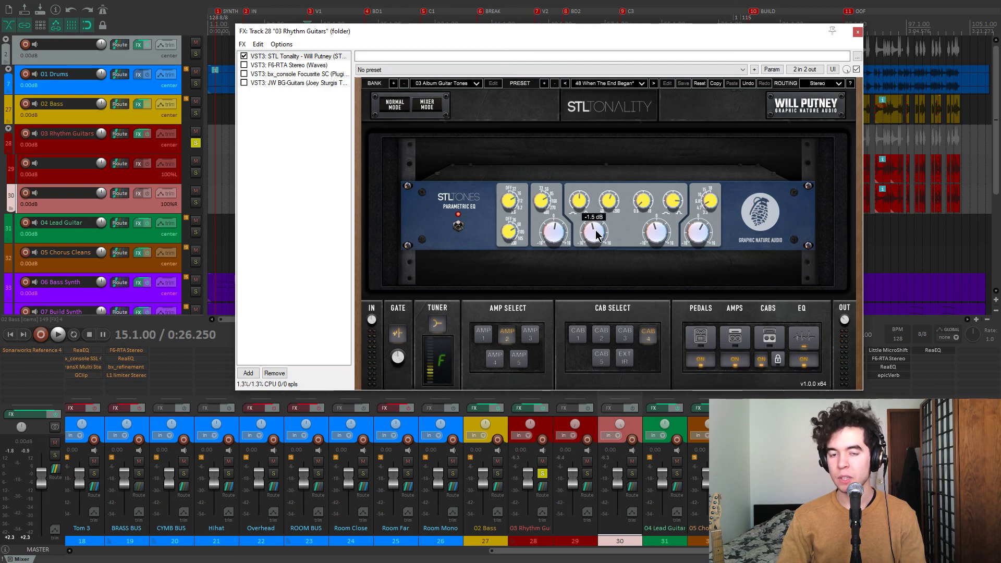
{"action": "mouse_move", "coordinate": [614, 209]}
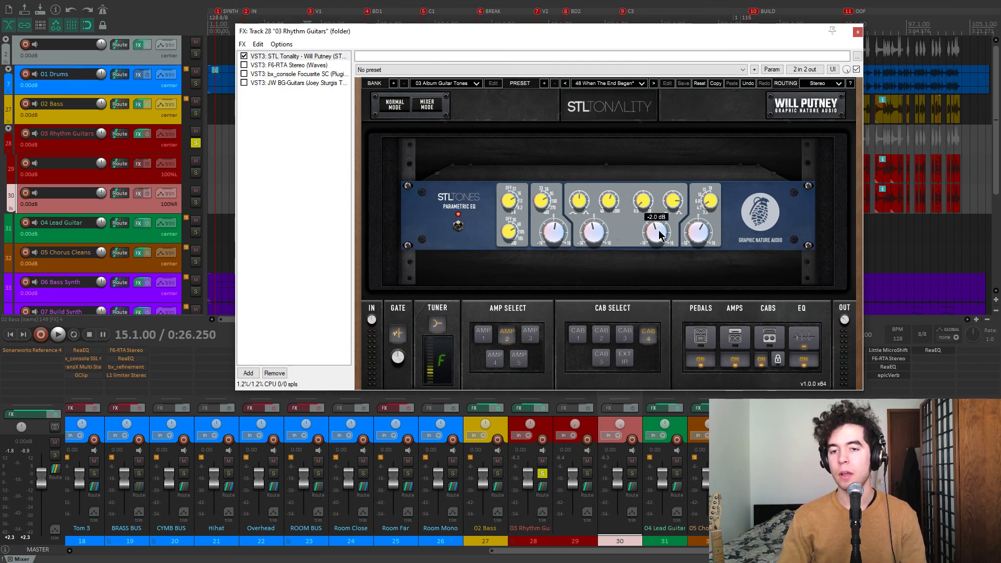
{"action": "mouse_move", "coordinate": [656, 233]}
{"action": "left_click_drag", "start_coordinate": [657, 233], "coordinate": [655, 263]}
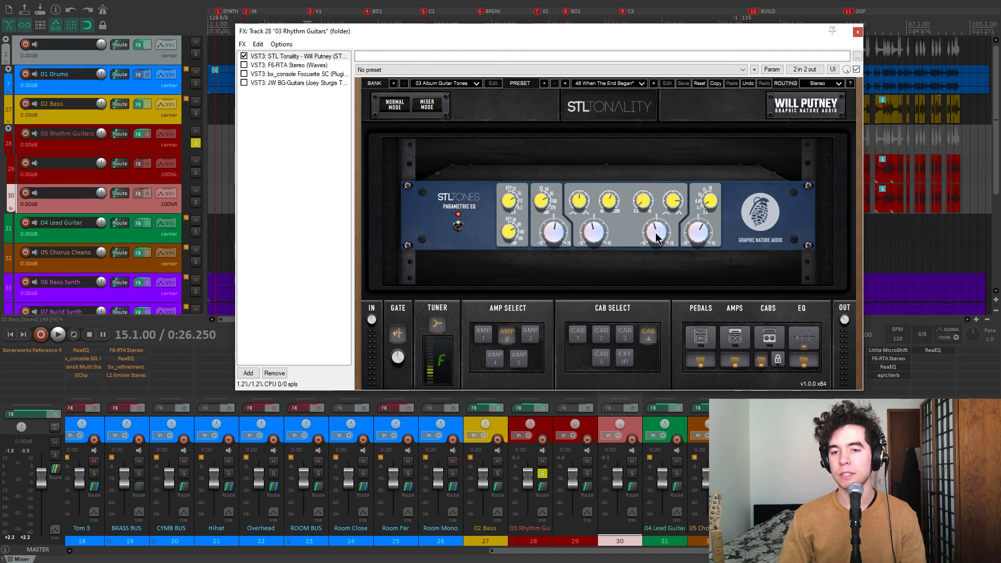
{"action": "key", "text": "space"}
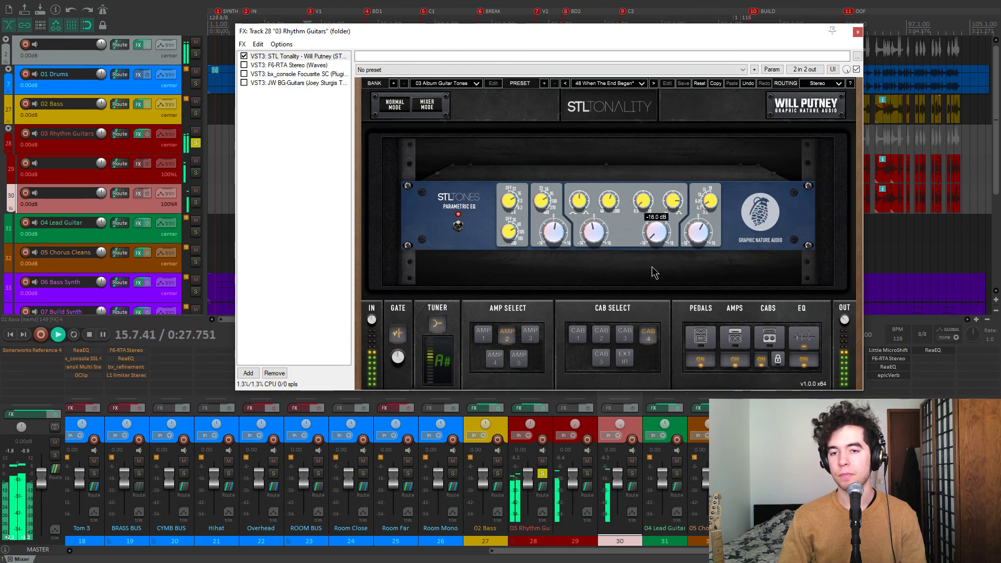
{"action": "left_click_drag", "start_coordinate": [652, 267], "coordinate": [665, 233]}
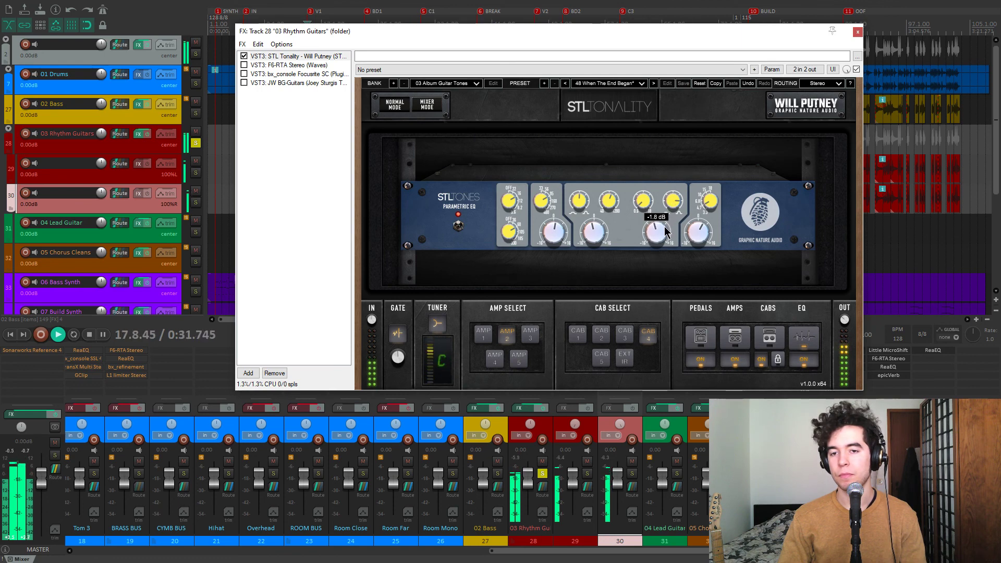
{"action": "left_click_drag", "start_coordinate": [666, 233], "coordinate": [663, 233]}
{"action": "key", "text": "space"}
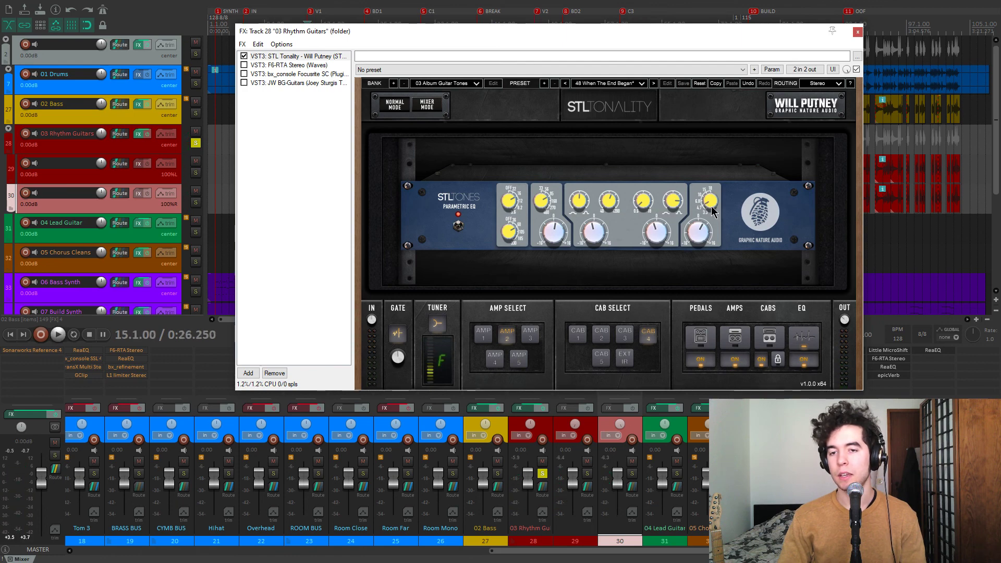
Step: Play the rhythm guitars and set the high-band gain of STL Tonality's EQ to 4.3 dB
{"action": "mouse_move", "coordinate": [695, 235]}
{"action": "key", "text": "space"}
{"action": "scroll", "coordinate": [695, 236], "scroll_direction": "up", "scroll_amount": 3}
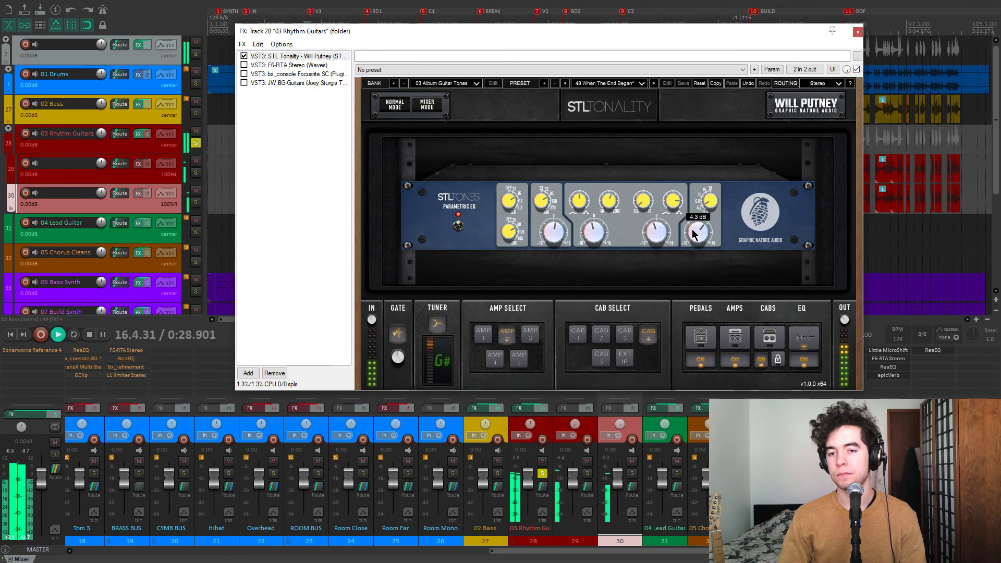
{"action": "key", "text": "space"}
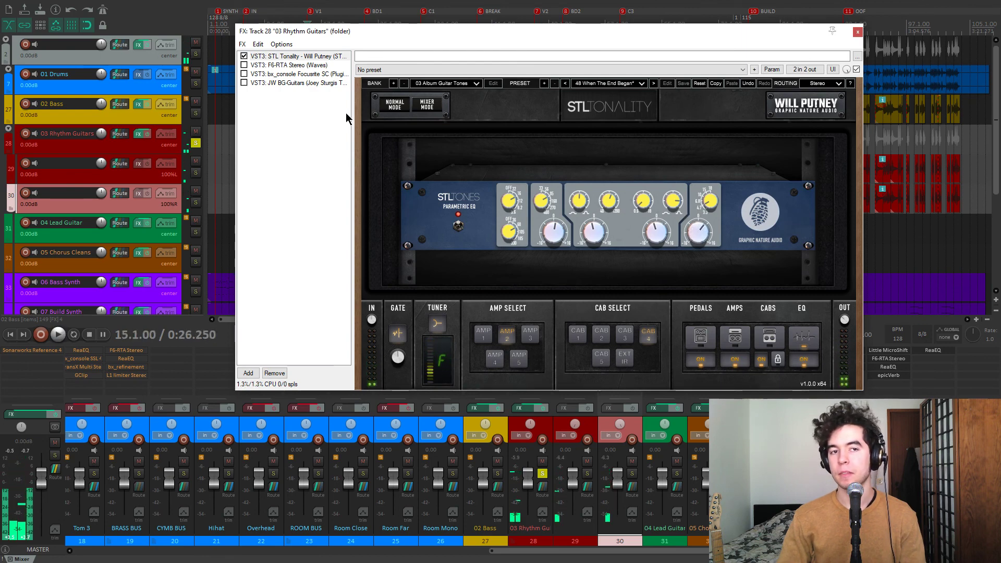
Step: Enable F6-RTA Stereo on 03 Rhythm Guitars and show its high-pass, low-pass and band 3 settings
{"action": "left_click", "coordinate": [302, 65]}
{"action": "left_click", "coordinate": [244, 66]}
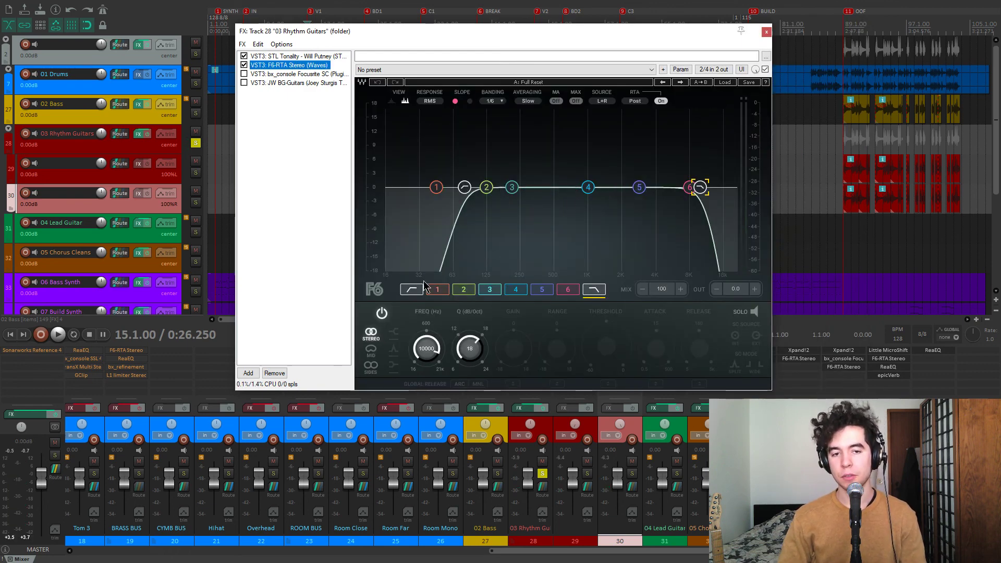
{"action": "left_click", "coordinate": [465, 189]}
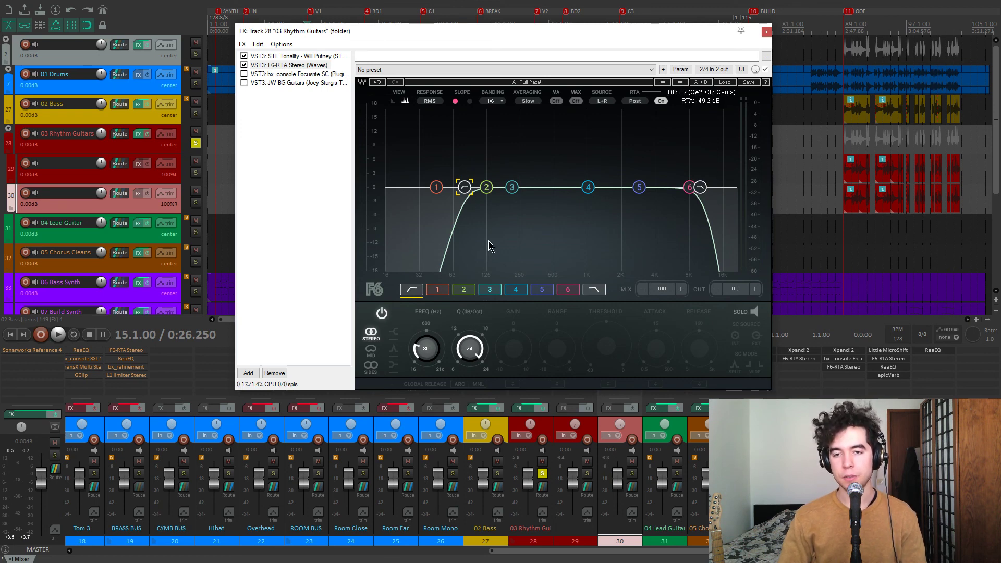
{"action": "left_click", "coordinate": [593, 290]}
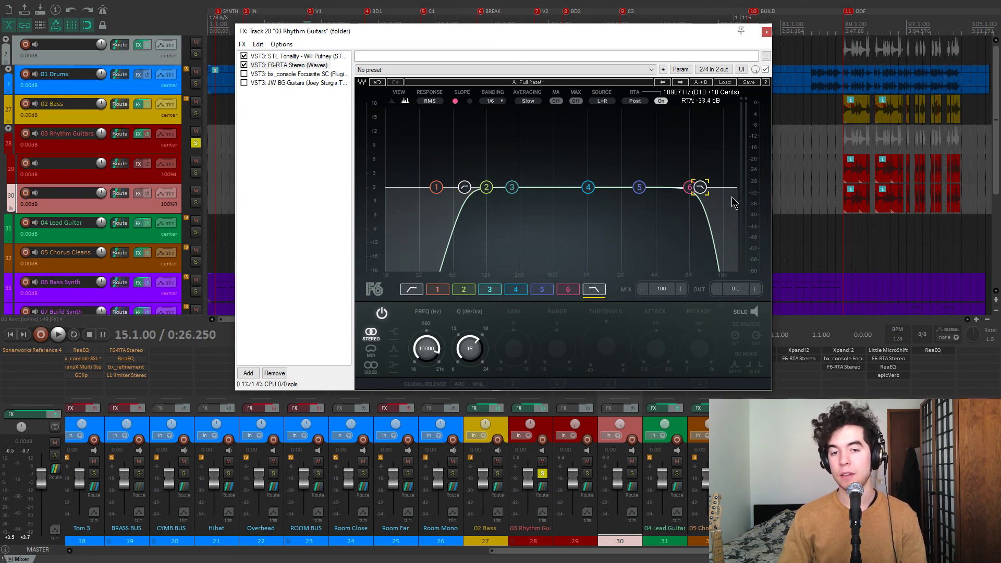
{"action": "left_click", "coordinate": [488, 290]}
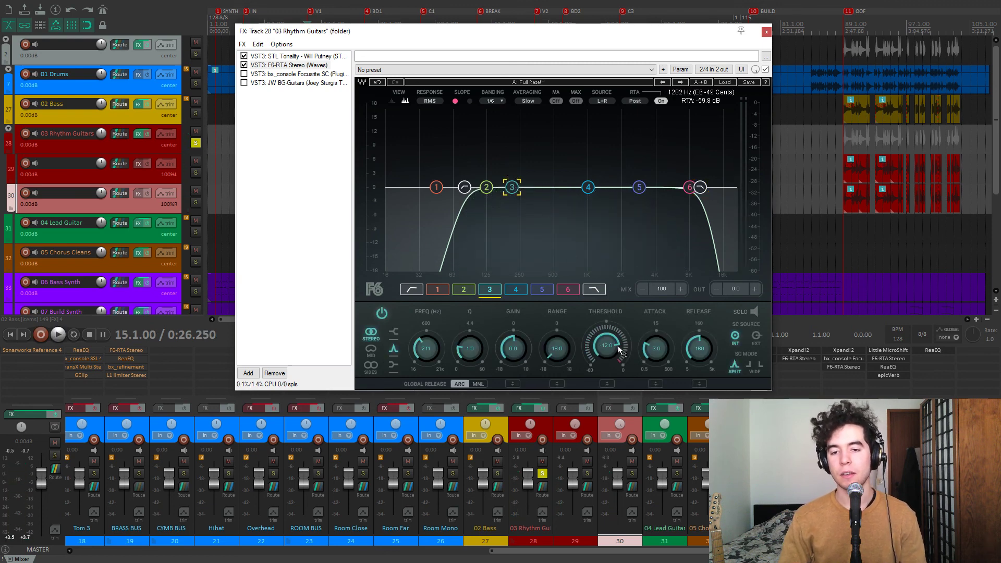
Step: Move the effects window off the tracks and play 03 Rhythm Guitars from the BD1 marker at bar 23
{"action": "left_click_drag", "start_coordinate": [458, 34], "coordinate": [458, 193]}
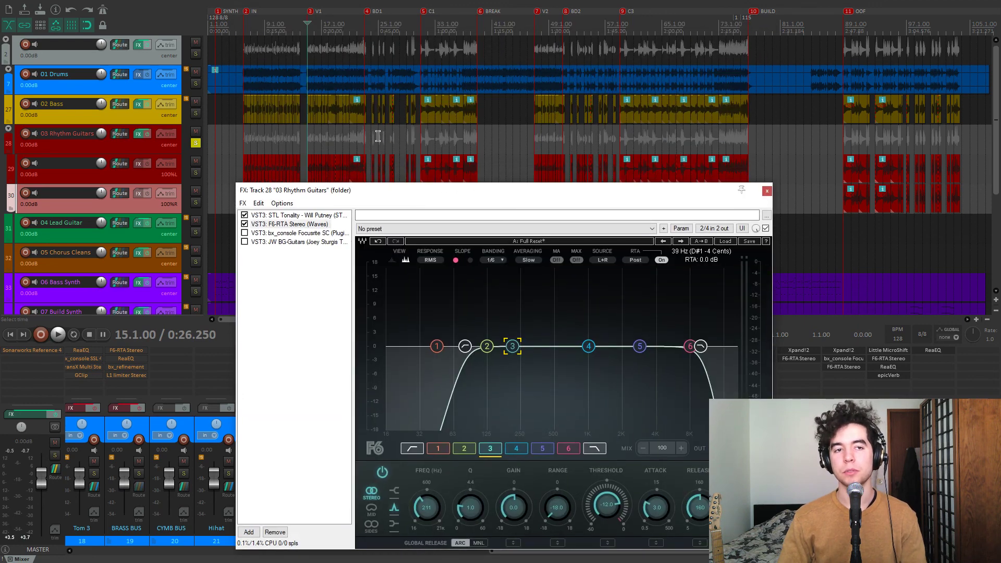
{"action": "key", "text": "space"}
{"action": "left_click_drag", "start_coordinate": [443, 190], "coordinate": [501, 166]}
{"action": "key", "text": "space"}
{"action": "left_click", "coordinate": [516, 138]}
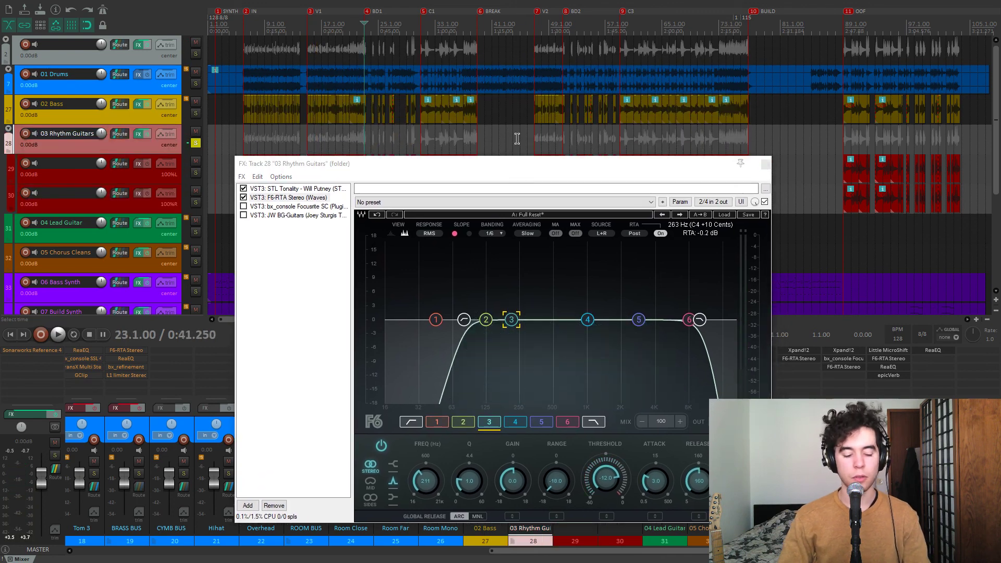
{"action": "key", "text": "8"}
{"action": "key", "text": "space"}
{"action": "key", "text": "6"}
{"action": "key", "text": "5"}
{"action": "key", "text": "4"}
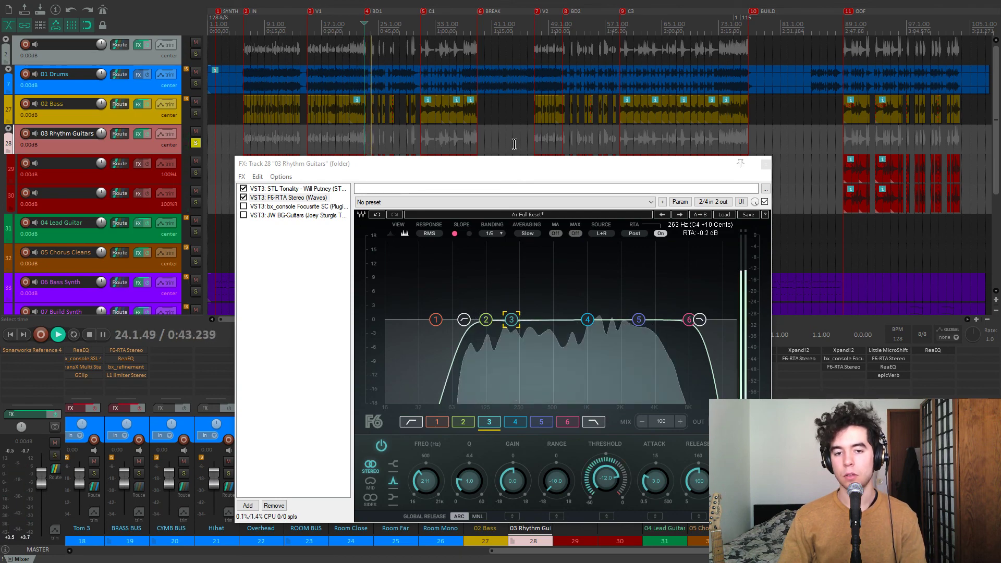
Step: Set the playback position to 29.5.00, on the guitar chugs before marker C1, and move the effects window back over the tracks
{"action": "scroll", "coordinate": [514, 145], "scroll_direction": "up", "scroll_amount": 3}
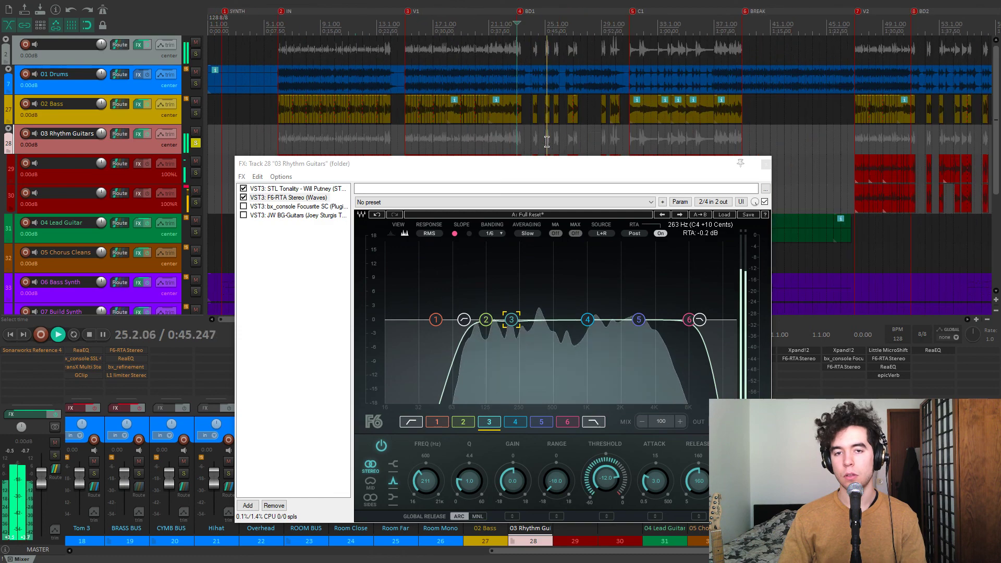
{"action": "left_click_drag", "start_coordinate": [584, 168], "coordinate": [599, 223]}
{"action": "left_click", "coordinate": [608, 146]}
{"action": "scroll", "coordinate": [608, 145], "scroll_direction": "up", "scroll_amount": 7}
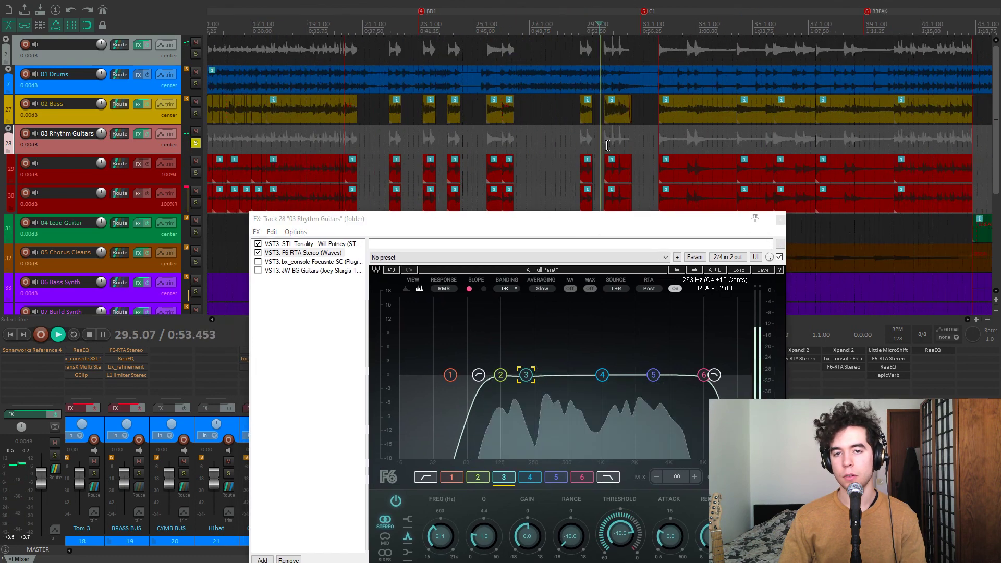
{"action": "key", "text": "space"}
{"action": "left_click_drag", "start_coordinate": [570, 224], "coordinate": [557, 75]}
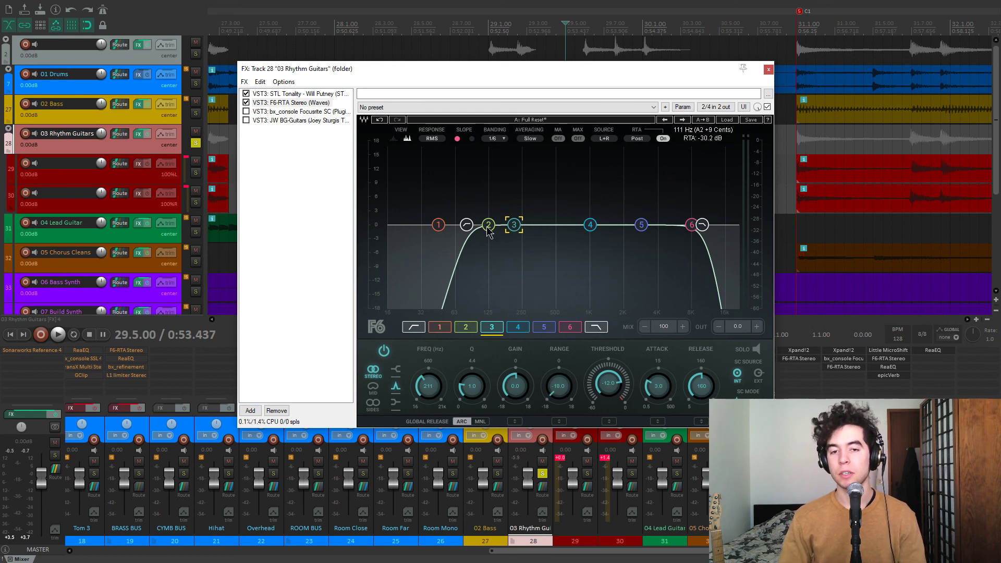
Step: Play the chugs from 29.5.00 and compare F6 band 3 soloed with the full signal
{"action": "key", "text": "space"}
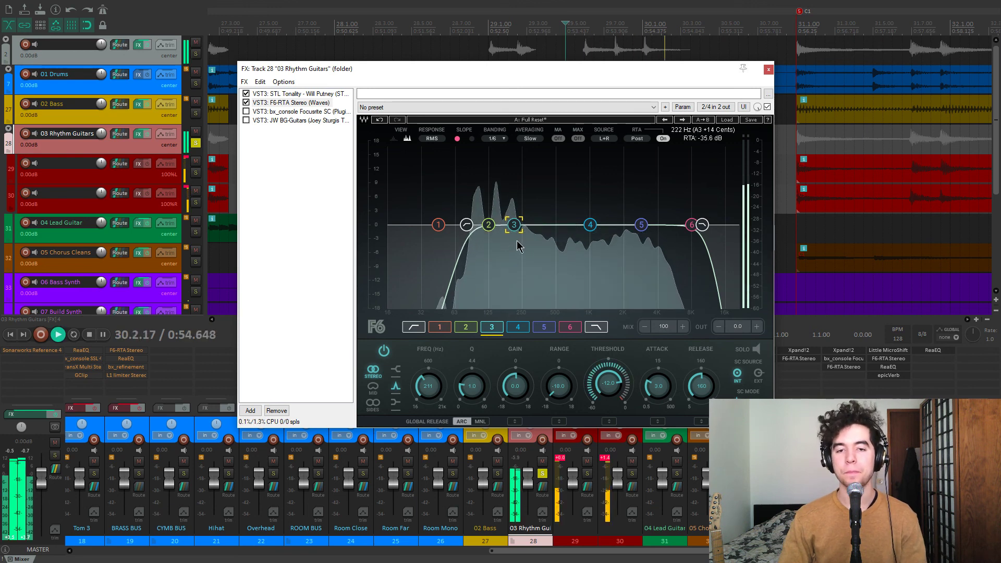
{"action": "key", "text": "space"}
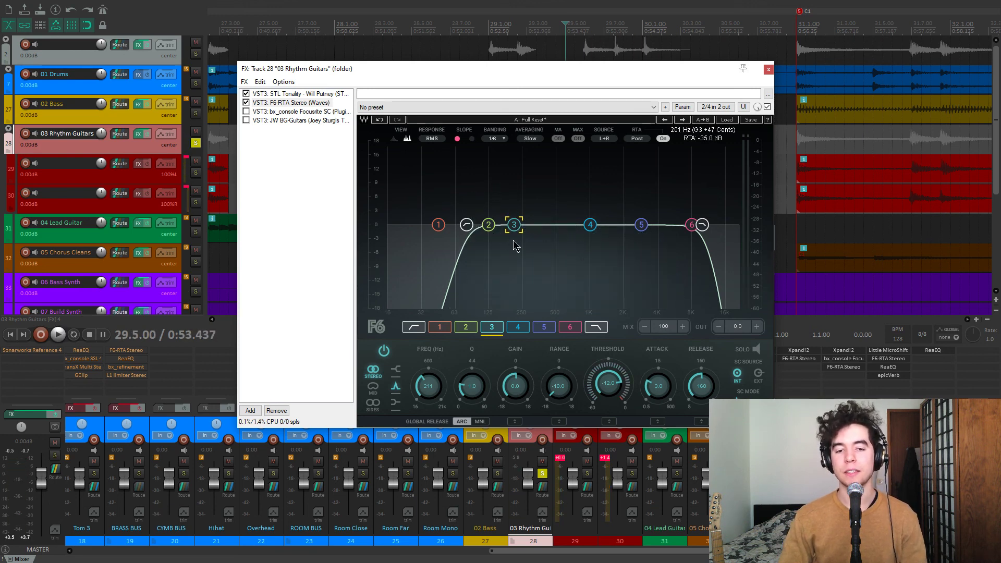
{"action": "left_click", "coordinate": [755, 351]}
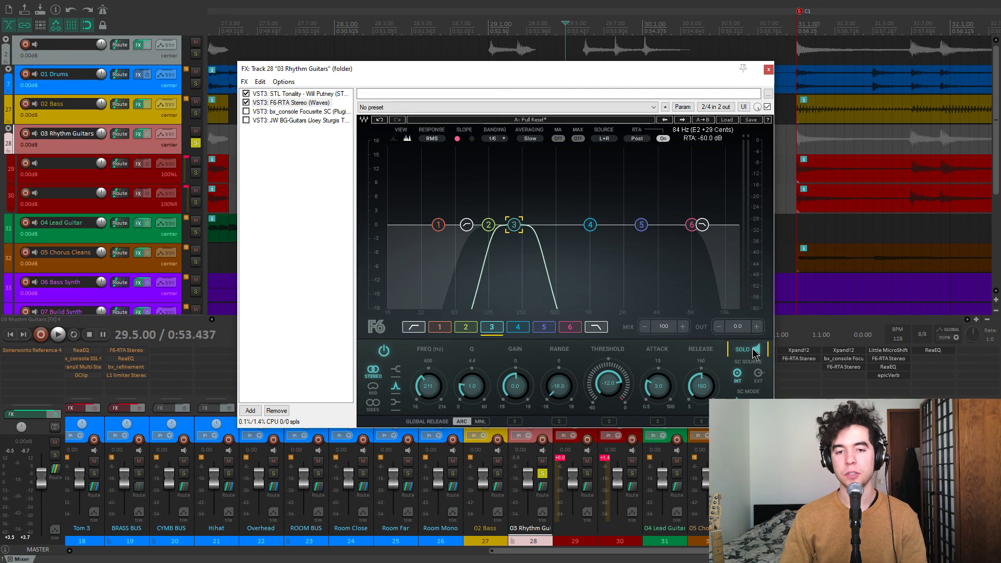
{"action": "key", "text": "space"}
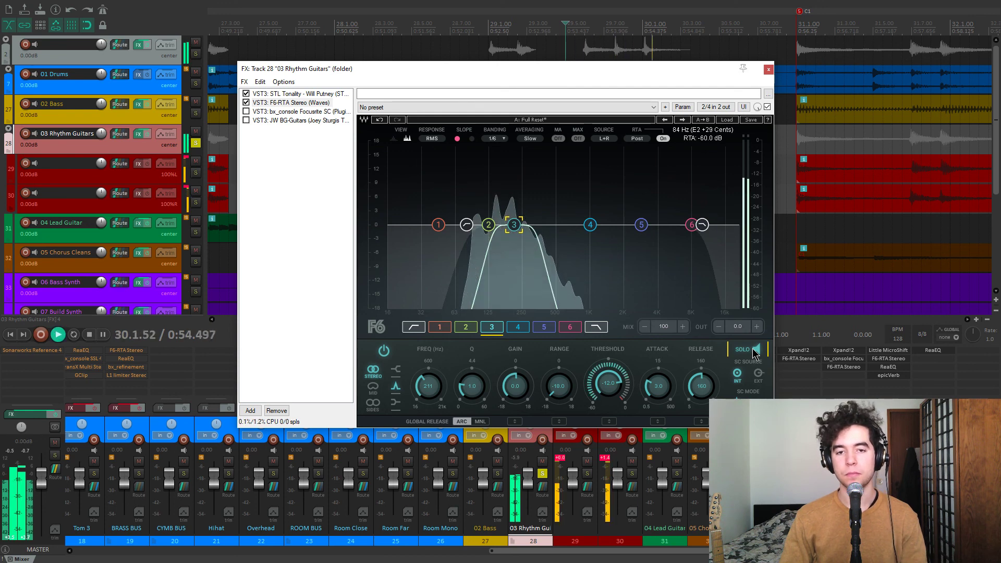
{"action": "left_click", "coordinate": [756, 351]}
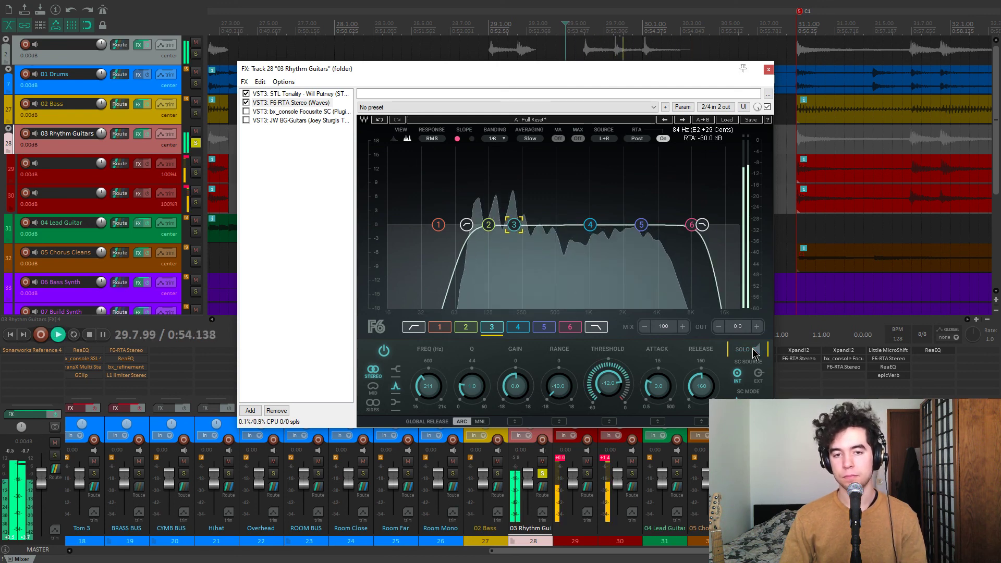
{"action": "key", "text": "space"}
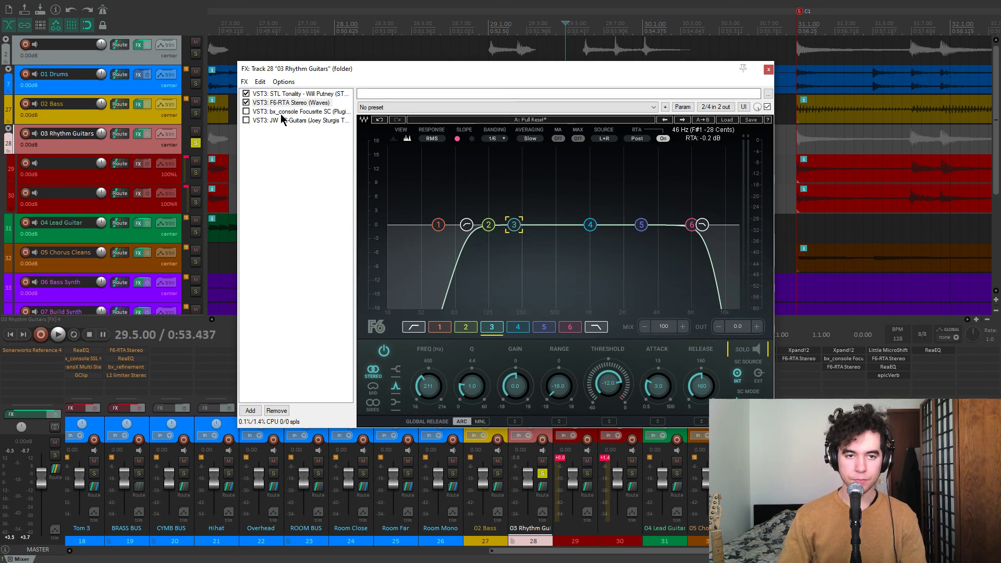
Step: Enable bx_console Focusrite SC on 03 Rhythm Guitars and show its settings
{"action": "left_click", "coordinate": [283, 112]}
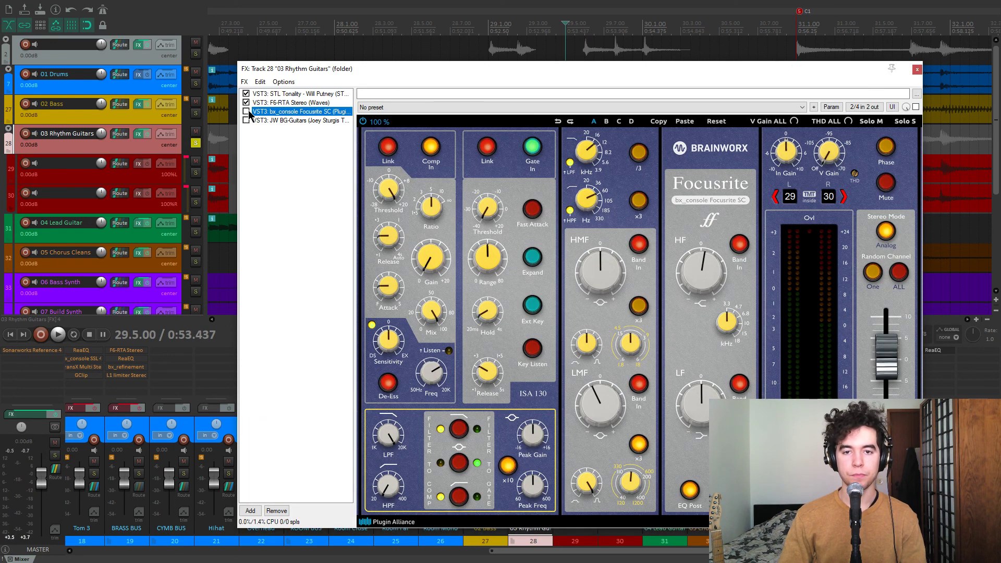
{"action": "left_click_drag", "start_coordinate": [404, 73], "coordinate": [392, 59]}
{"action": "left_click", "coordinate": [315, 81]}
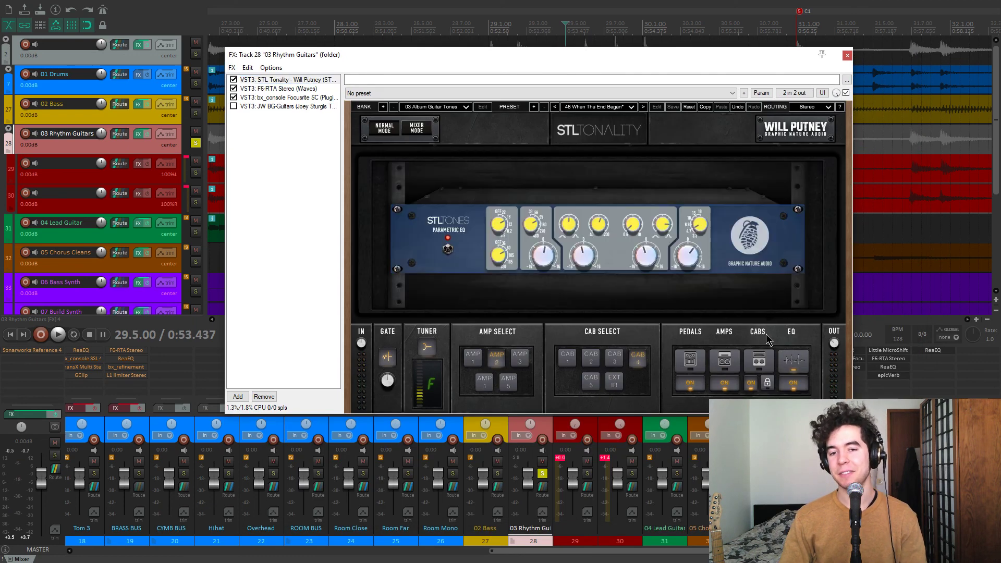
{"action": "left_click", "coordinate": [292, 98]}
{"action": "left_click", "coordinate": [291, 80]}
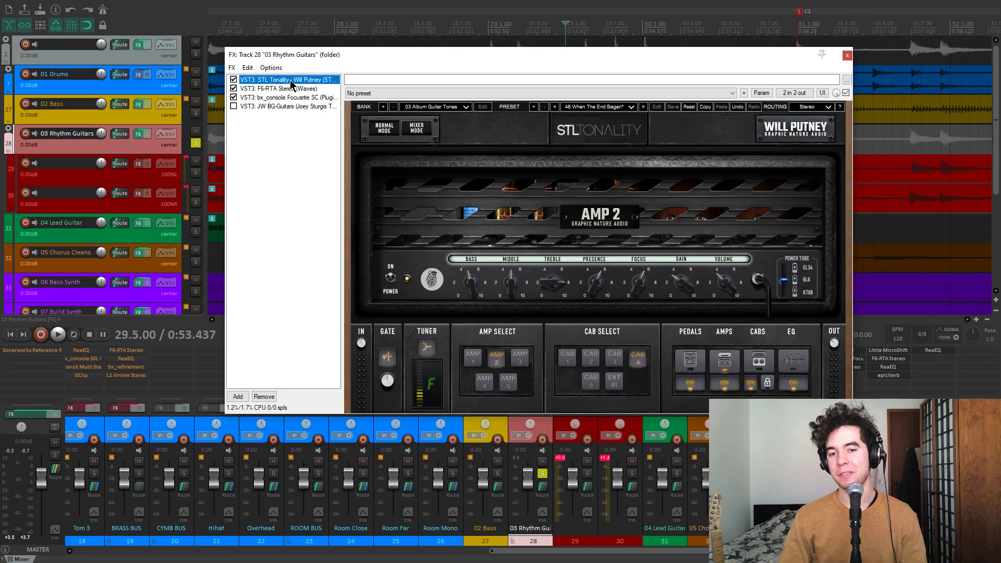
{"action": "left_click", "coordinate": [292, 98]}
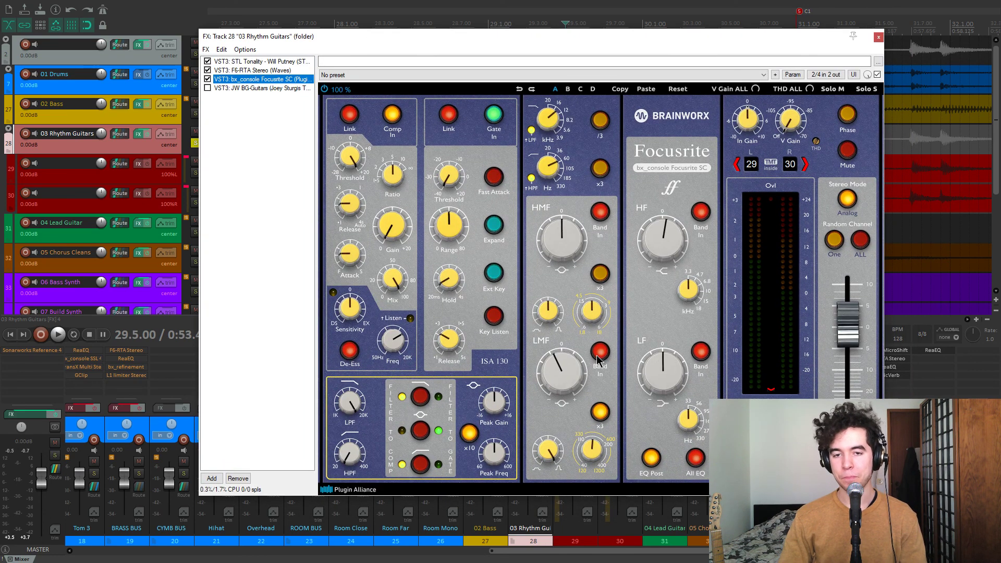
{"action": "right_click", "coordinate": [548, 127]}
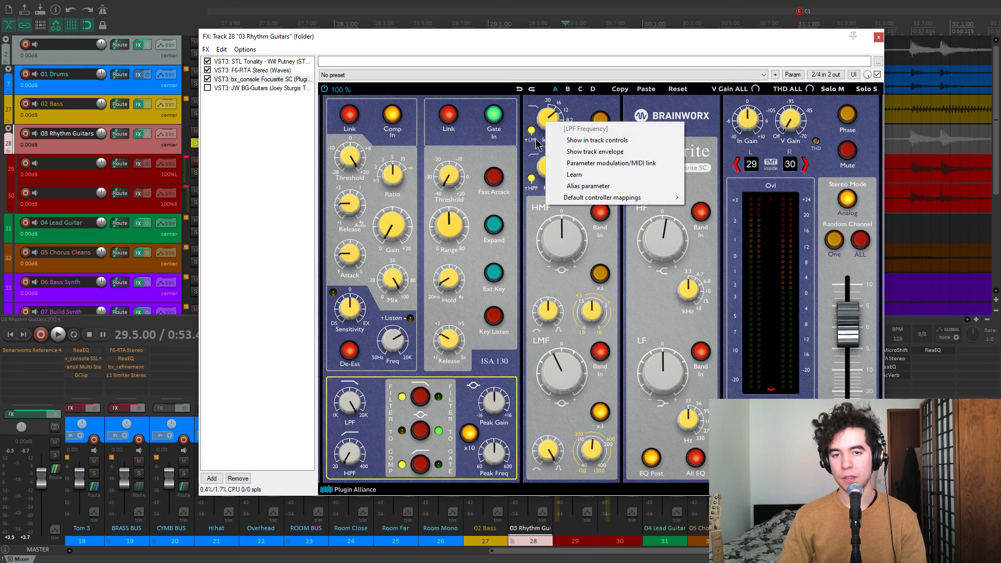
{"action": "left_click", "coordinate": [537, 145]}
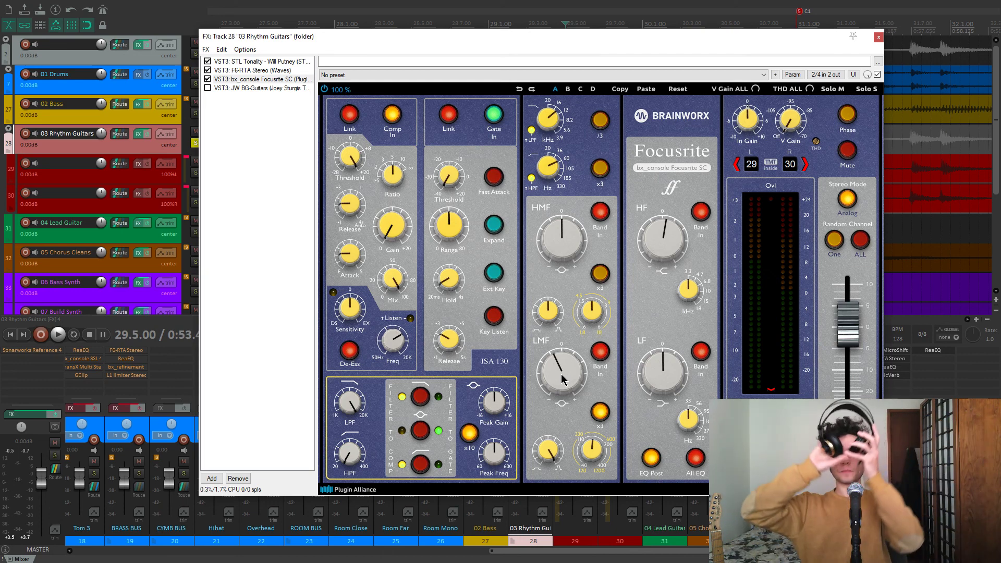
Step: Play the rhythm guitars from bar 15 and toggle the LMF band of bx_console Focusrite SC to compare its effect
{"action": "mouse_move", "coordinate": [561, 380]}
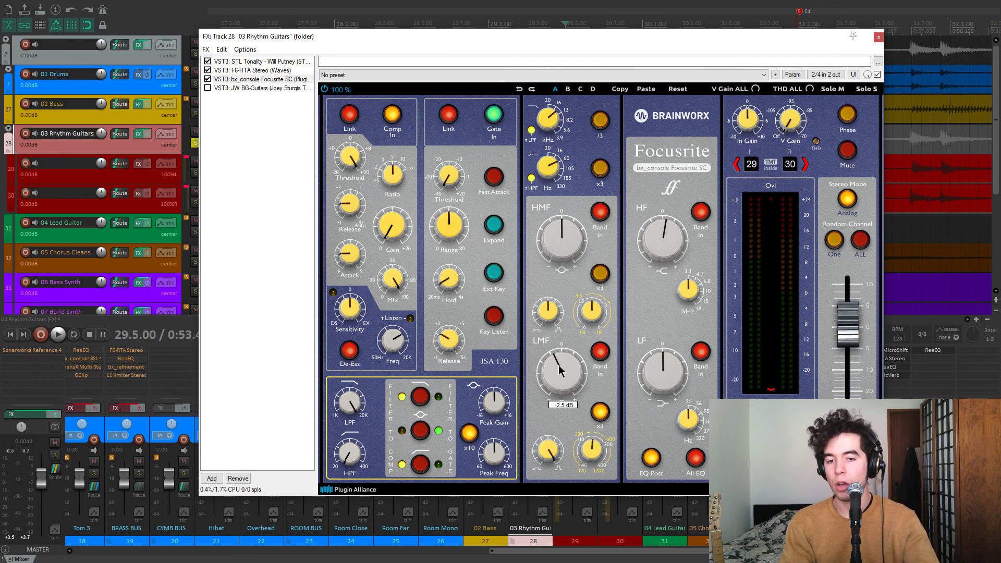
{"action": "key", "text": "space"}
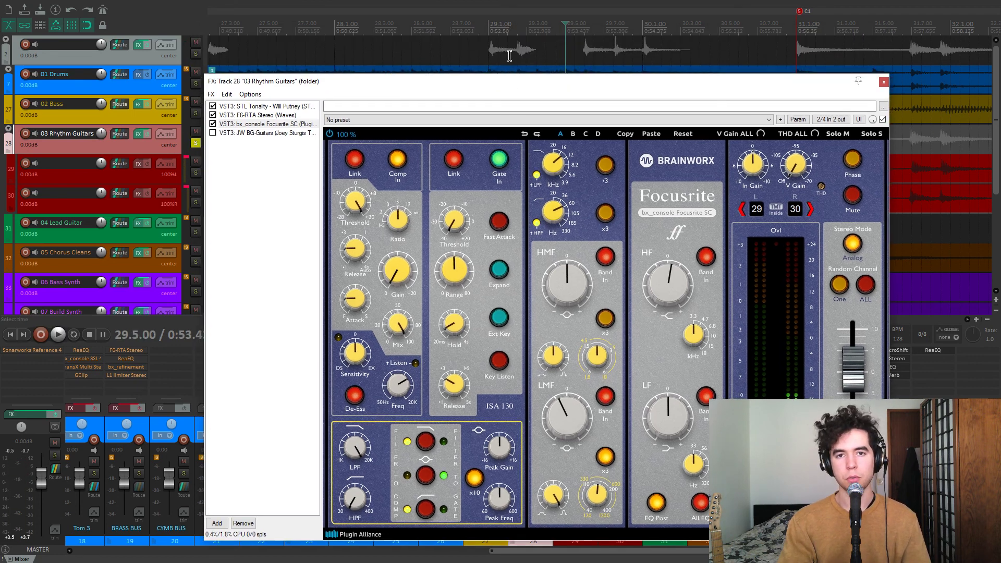
{"action": "scroll", "coordinate": [511, 56], "scroll_direction": "down", "scroll_amount": 3}
{"action": "key", "text": "2"}
{"action": "key", "text": "space"}
{"action": "left_click", "coordinate": [522, 79]}
{"action": "key", "text": "space"}
{"action": "key", "text": "3"}
{"action": "left_click_drag", "start_coordinate": [518, 81], "coordinate": [512, 32]}
{"action": "key", "text": "space"}
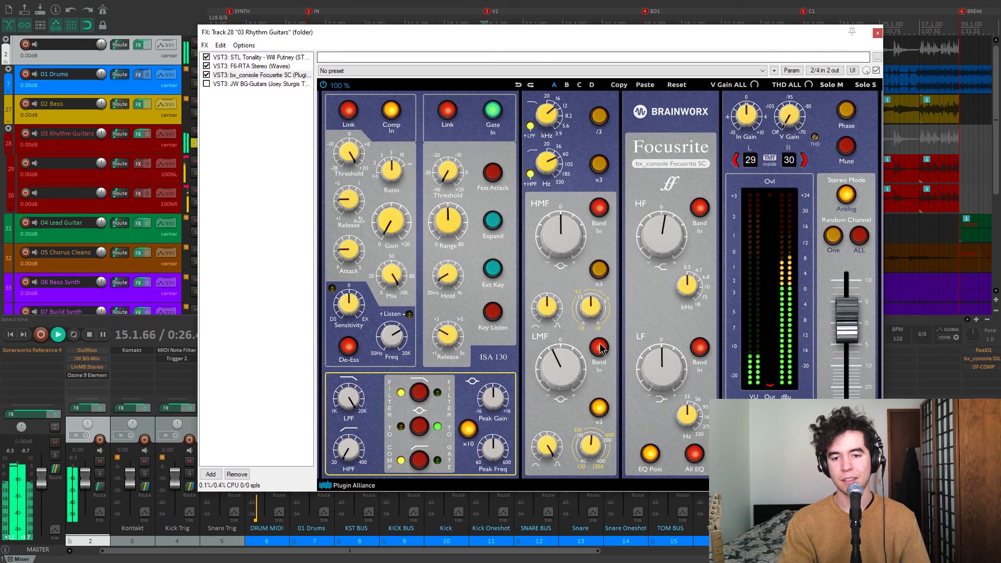
{"action": "left_click", "coordinate": [599, 348]}
{"action": "left_click", "coordinate": [599, 348]}
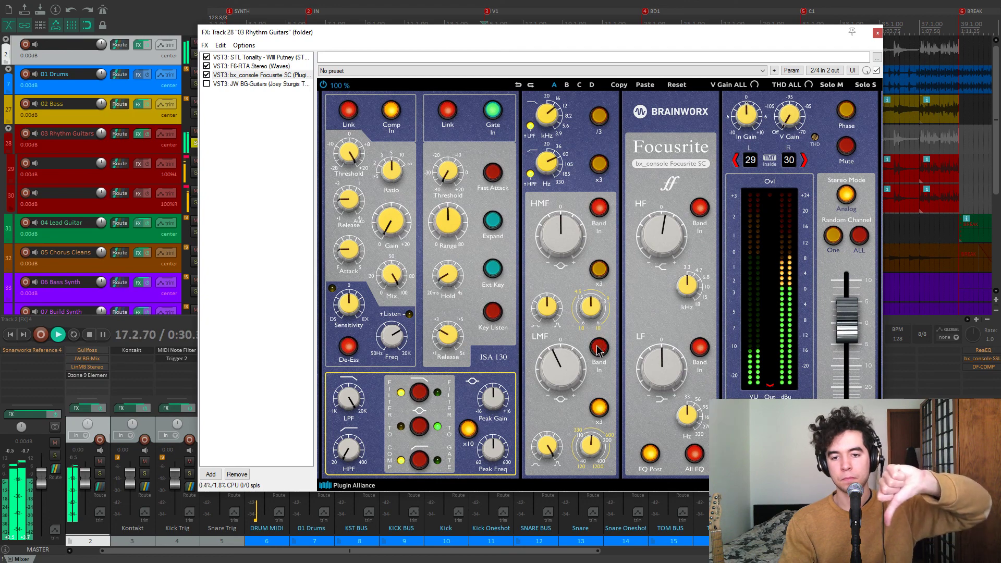
Step: Sweep the LMF gain of bx_console Focusrite SC during playback, restore it, and compare the LMF band on and off
{"action": "left_click", "coordinate": [598, 348]}
{"action": "left_click_drag", "start_coordinate": [568, 367], "coordinate": [565, 331]}
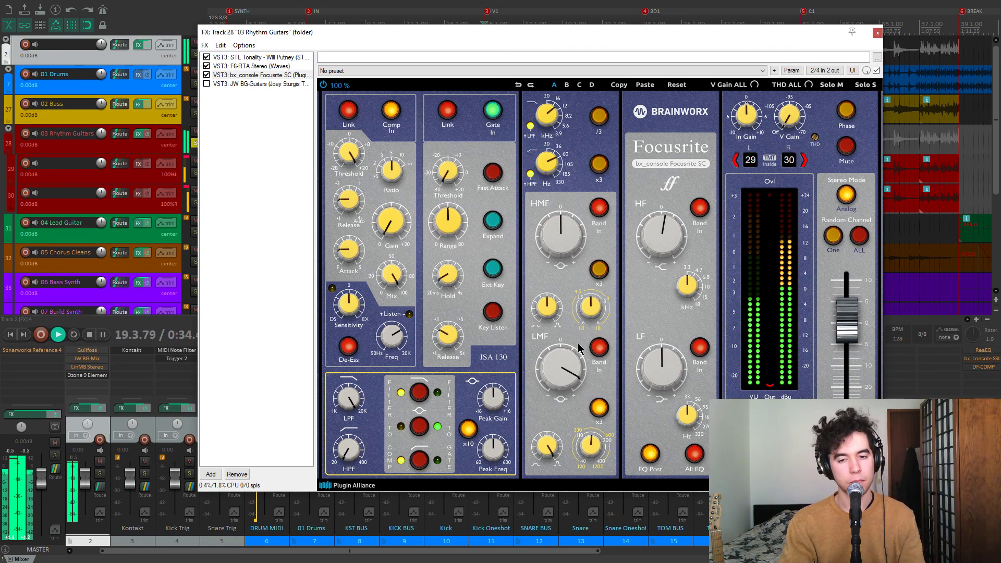
{"action": "left_click_drag", "start_coordinate": [580, 348], "coordinate": [579, 367]}
{"action": "left_click", "coordinate": [600, 350]}
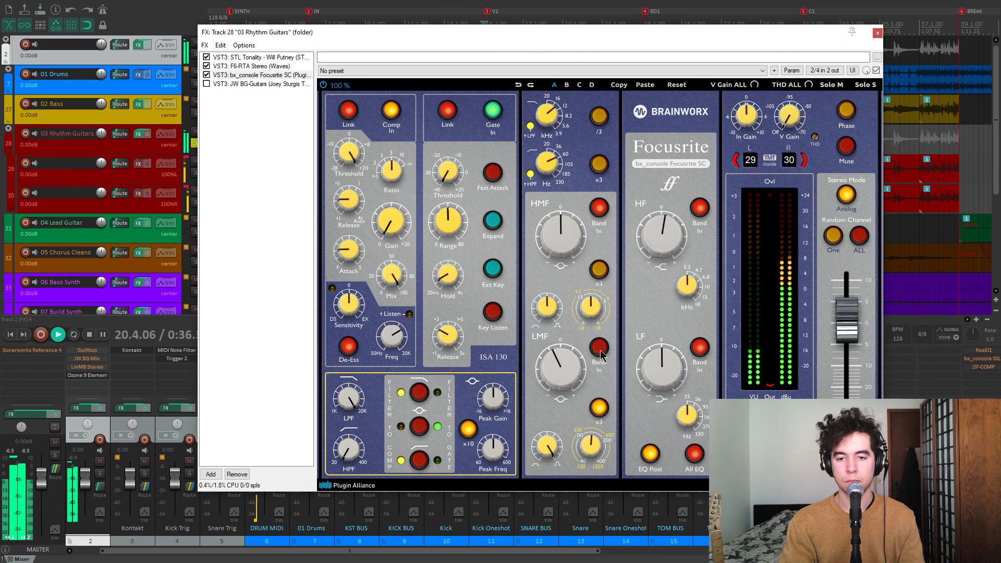
{"action": "left_click", "coordinate": [599, 350]}
{"action": "key", "text": "space"}
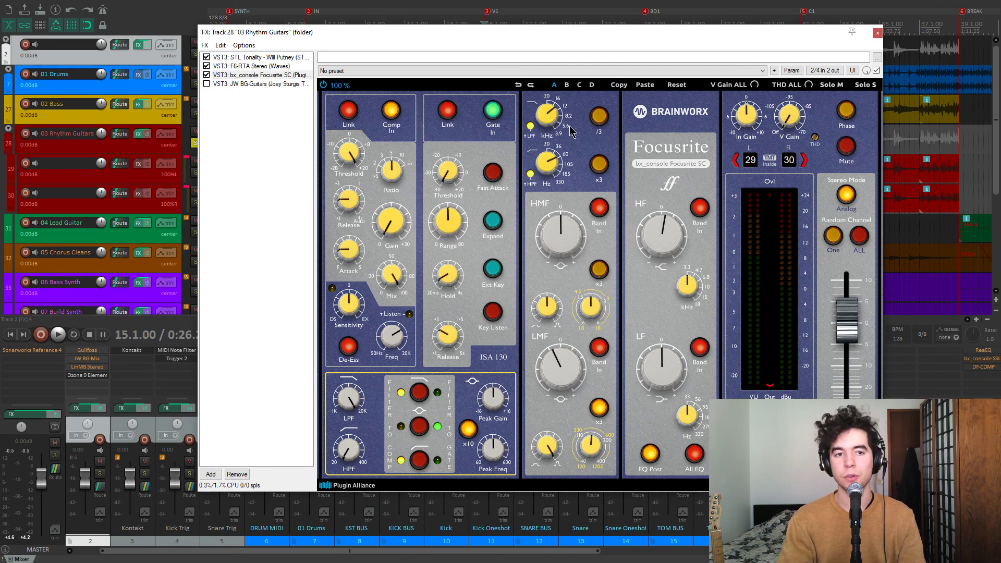
Step: Enable JW BG-Guitars on 03 Rhythm Guitars, show its settings and move the effects window clear of the later bars
{"action": "left_click", "coordinate": [262, 83]}
{"action": "left_click", "coordinate": [206, 83]}
{"action": "left_click_drag", "start_coordinate": [320, 36], "coordinate": [517, 57]}
{"action": "mouse_move", "coordinate": [555, 216]}
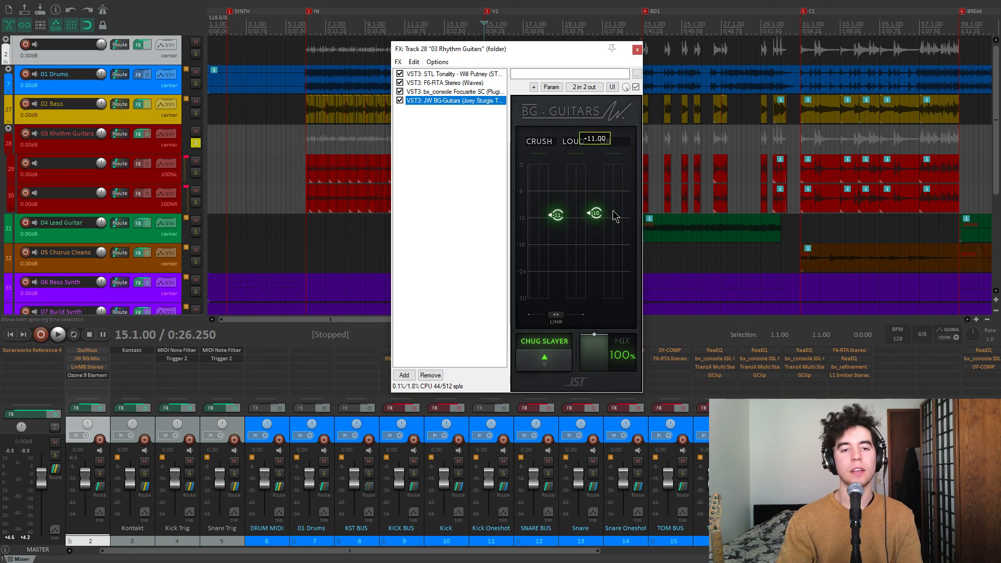
Step: Play the rhythm guitars through JW BG-Guitars from bar 15 and from the chugs at 28.7.00, and close the effects window
{"action": "key", "text": "space"}
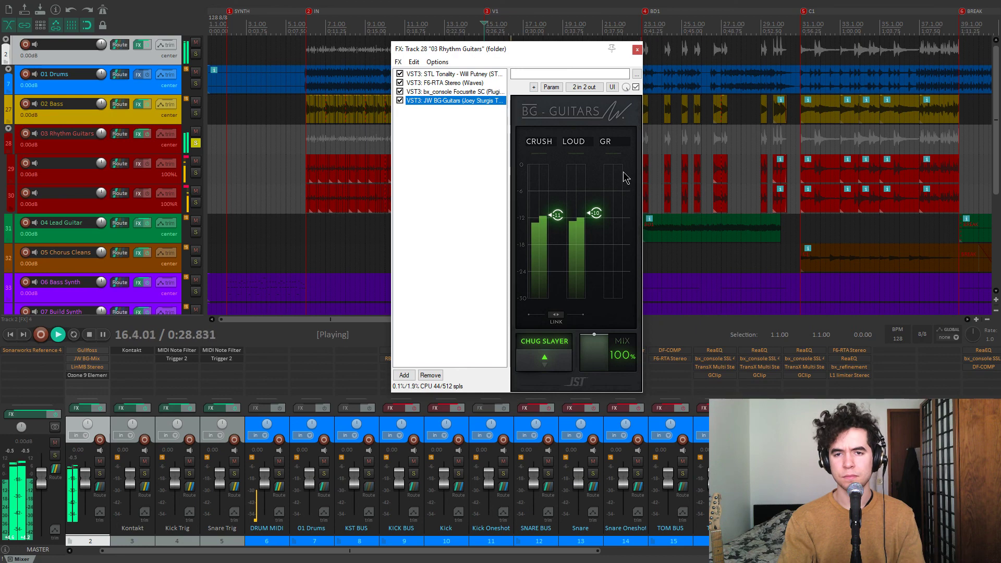
{"action": "key", "text": "space"}
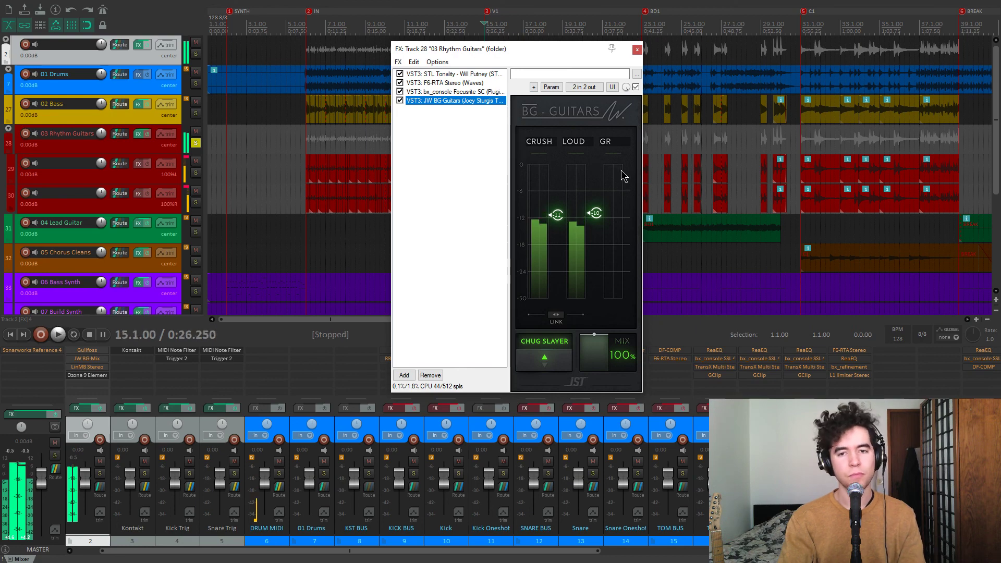
{"action": "left_click", "coordinate": [755, 141]}
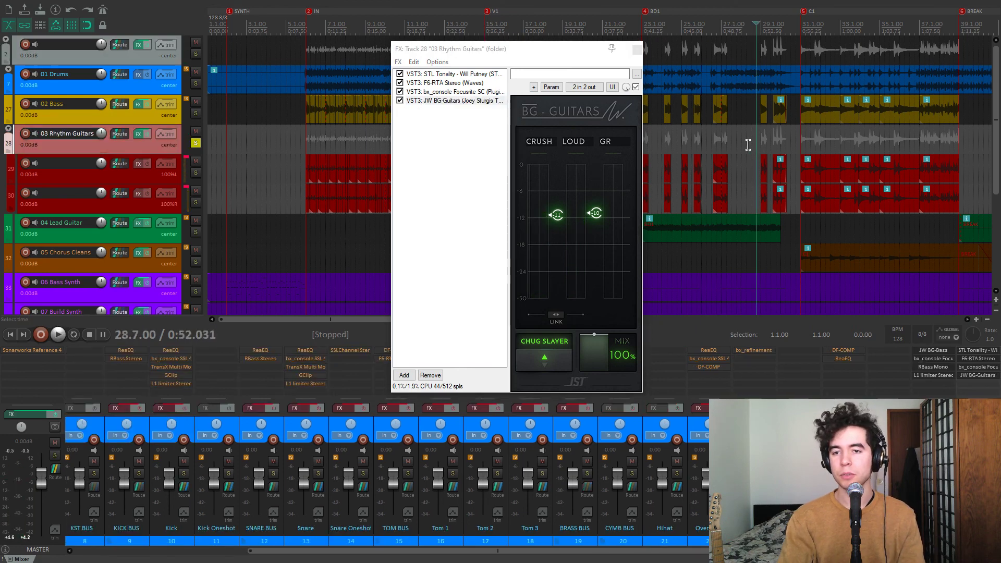
{"action": "scroll", "coordinate": [690, 141], "scroll_direction": "up", "scroll_amount": 4}
{"action": "key", "text": "space"}
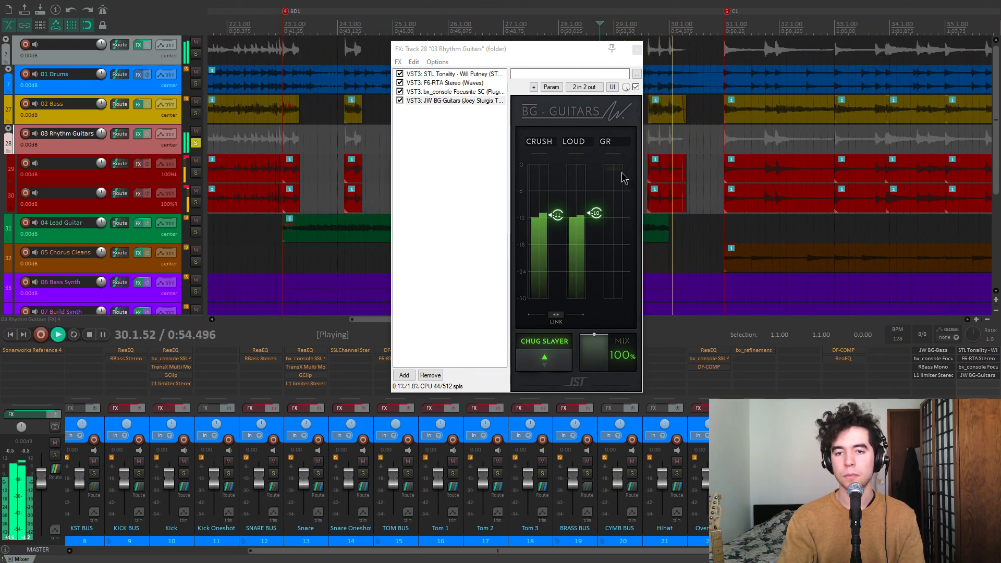
{"action": "key", "text": "space"}
{"action": "key", "text": "Escape"}
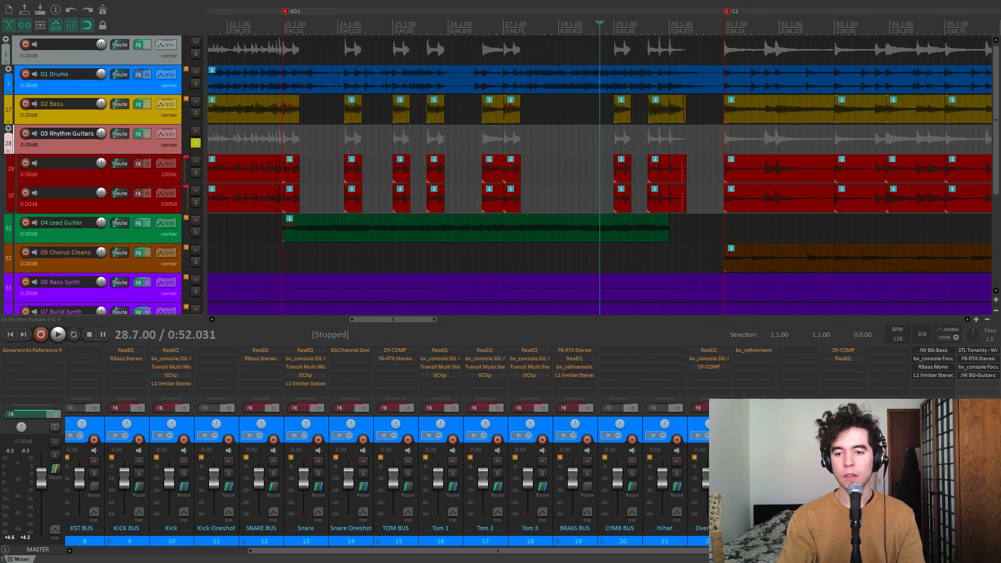
Step: Switch the solo from 03 Rhythm Guitars to 04 Lead Guitar and set the playback position to 23.1.00 at marker BD1
{"action": "scroll", "coordinate": [533, 459], "scroll_direction": "down", "scroll_amount": 5}
{"action": "left_click", "coordinate": [542, 473]}
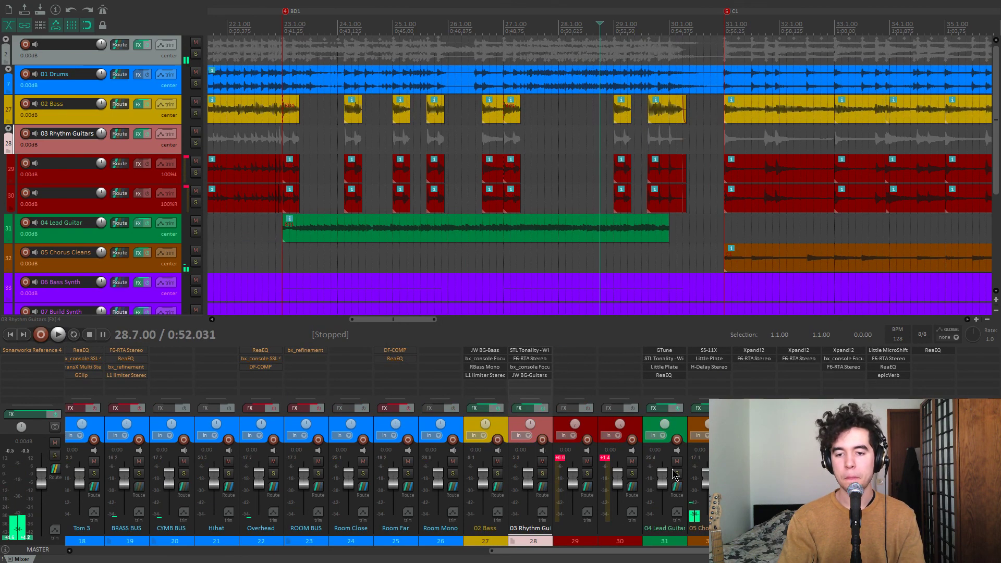
{"action": "left_click", "coordinate": [676, 474]}
{"action": "left_click", "coordinate": [404, 263]}
{"action": "key", "text": "4"}
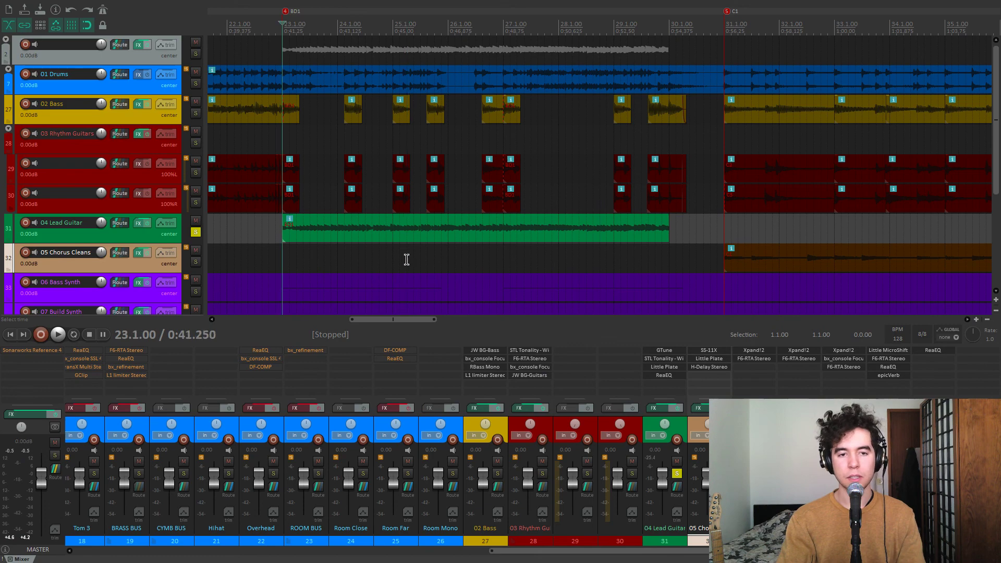
Step: Play the soloed lead guitar from bar 23 and show its STL Tonality - Will Putney amp settings
{"action": "key", "text": "space"}
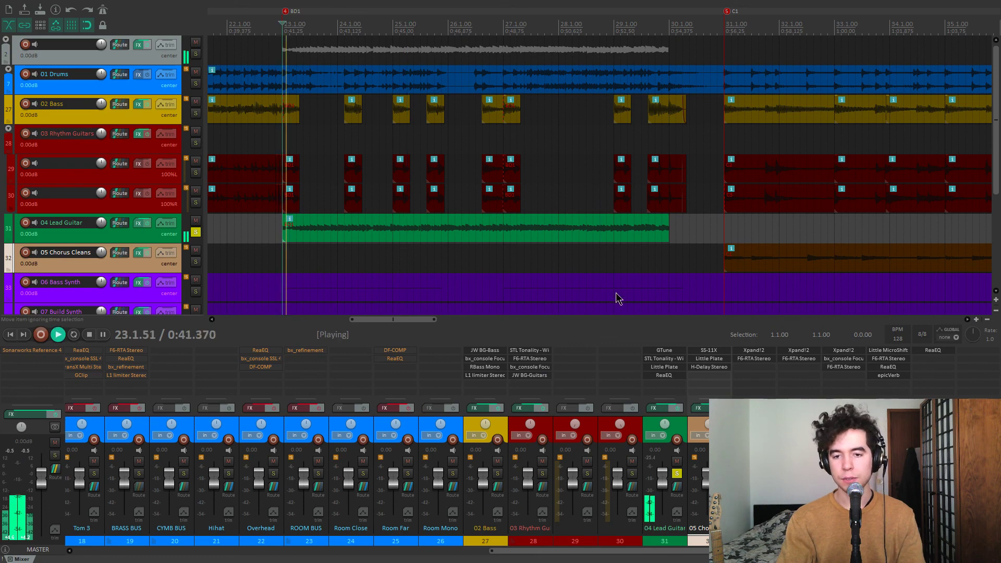
{"action": "left_click", "coordinate": [665, 351]}
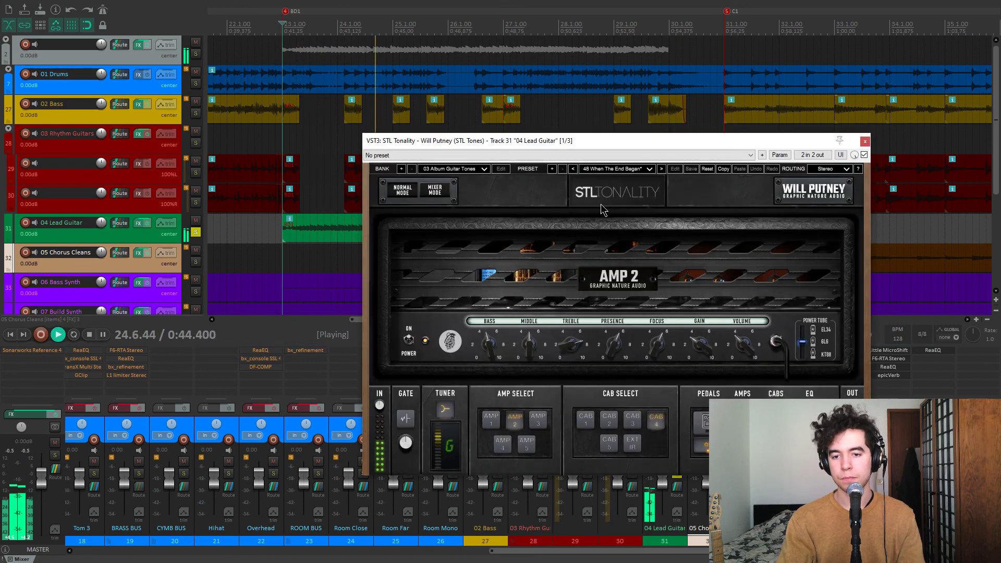
{"action": "left_click_drag", "start_coordinate": [663, 145], "coordinate": [431, 50]}
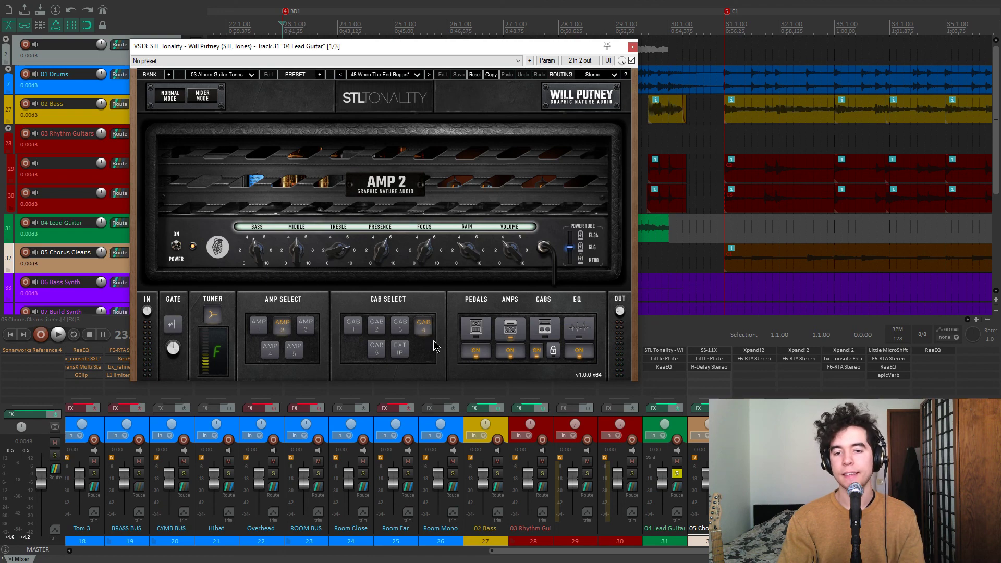
Step: Show Little Plate and ReaEQ of 04 Lead Guitar side by side and close the STL Tonality window
{"action": "left_click", "coordinate": [665, 358]}
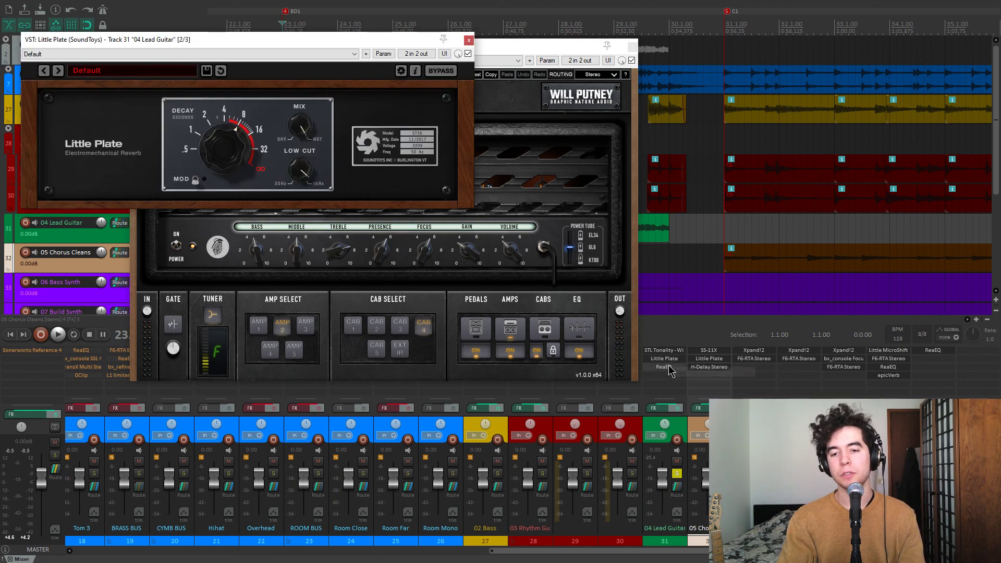
{"action": "left_click", "coordinate": [664, 367]}
{"action": "left_click", "coordinate": [631, 46]}
{"action": "left_click_drag", "start_coordinate": [191, 42], "coordinate": [663, 89]}
{"action": "left_click", "coordinate": [382, 46]}
{"action": "left_click_drag", "start_coordinate": [382, 46], "coordinate": [385, 75]}
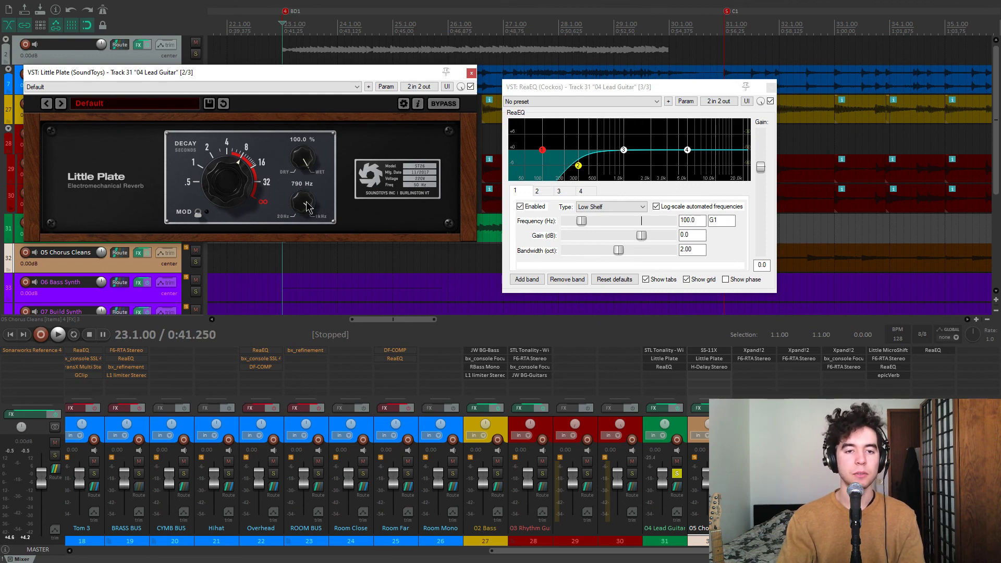
Step: Bypass ReaEQ and play the lead guitar from bar 23, comparing Little Plate on and off
{"action": "left_click", "coordinate": [770, 101]}
{"action": "key", "text": "space"}
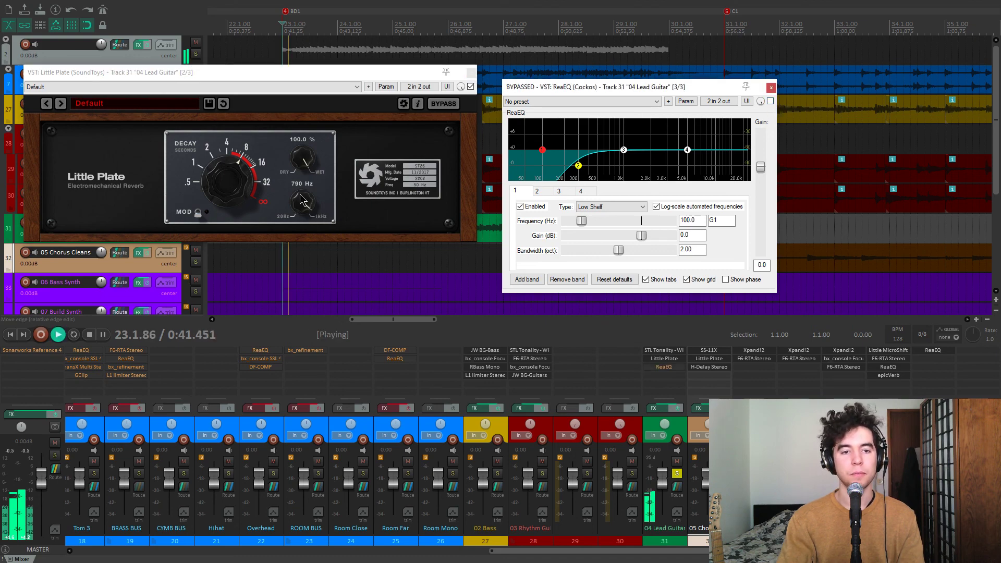
{"action": "left_click", "coordinate": [471, 86]}
{"action": "left_click", "coordinate": [471, 86]}
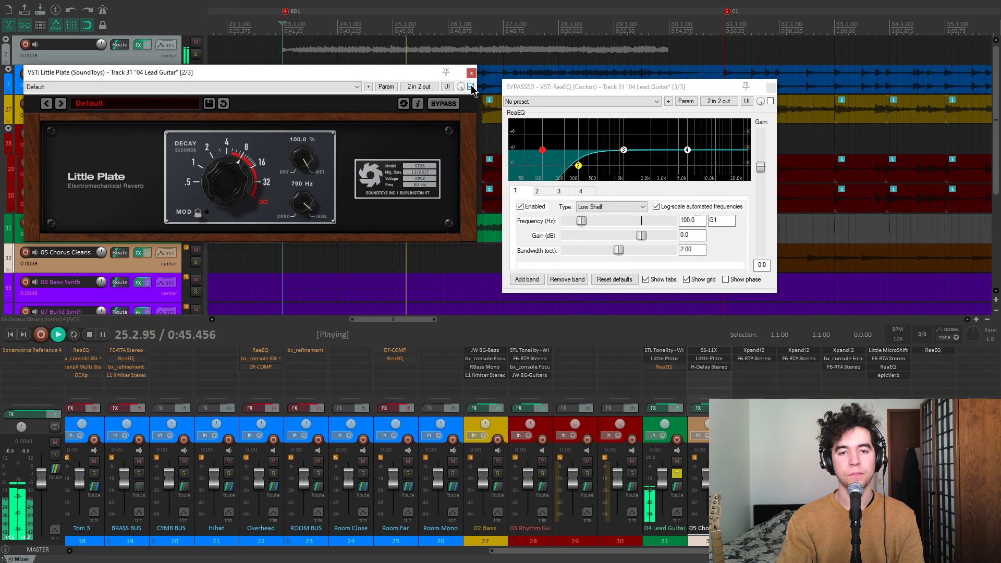
{"action": "key", "text": "space"}
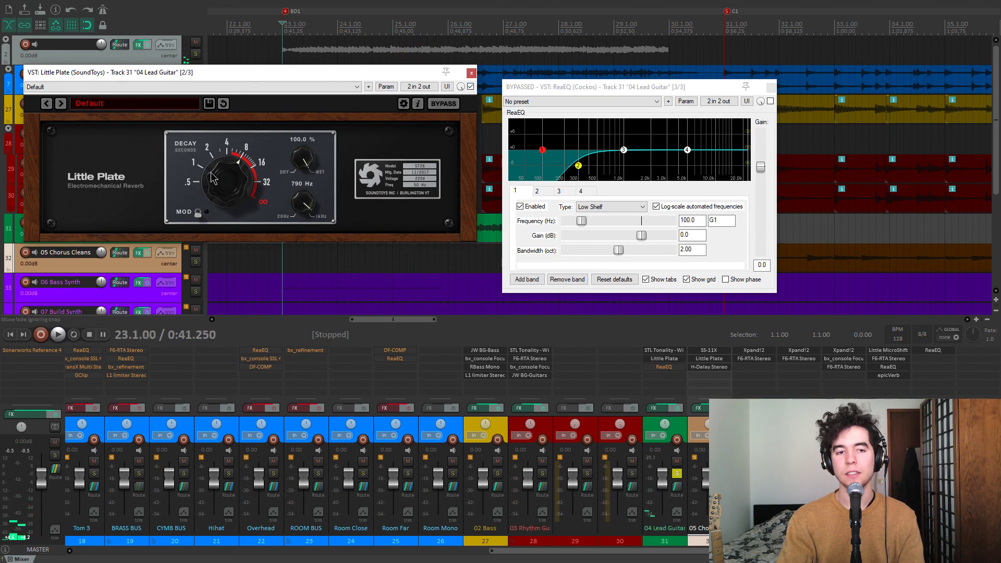
Step: Compare ReaEQ bypassed and enabled on the playing lead guitar, leave it enabled and close both plugin windows
{"action": "left_click", "coordinate": [770, 101]}
{"action": "key", "text": "space"}
{"action": "left_click", "coordinate": [770, 101]}
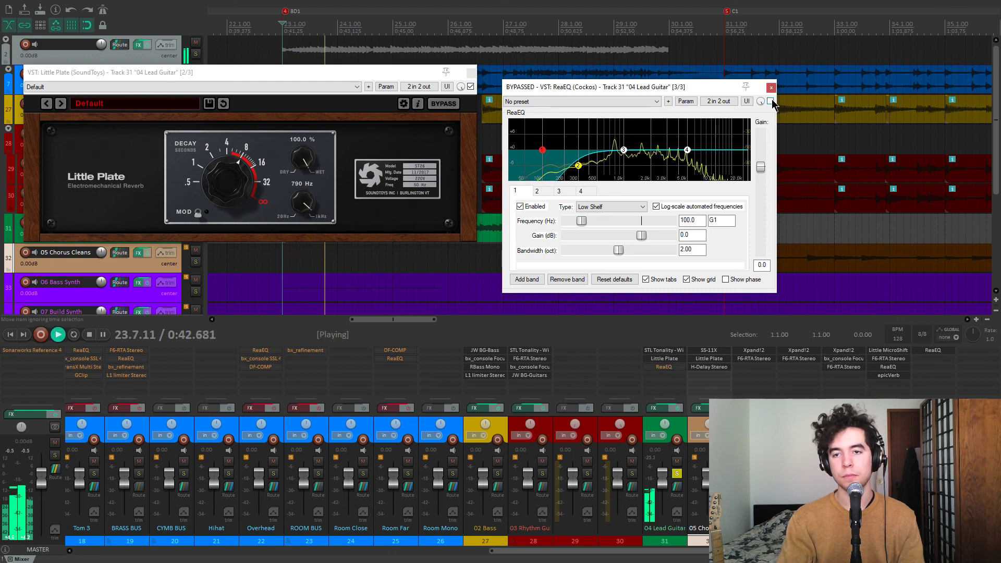
{"action": "left_click", "coordinate": [771, 87]}
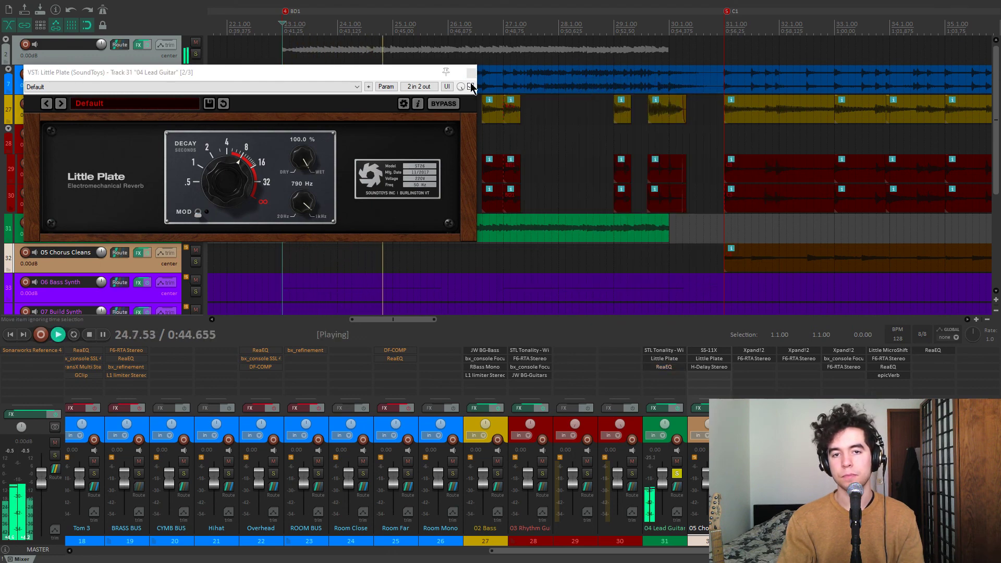
{"action": "left_click", "coordinate": [470, 74]}
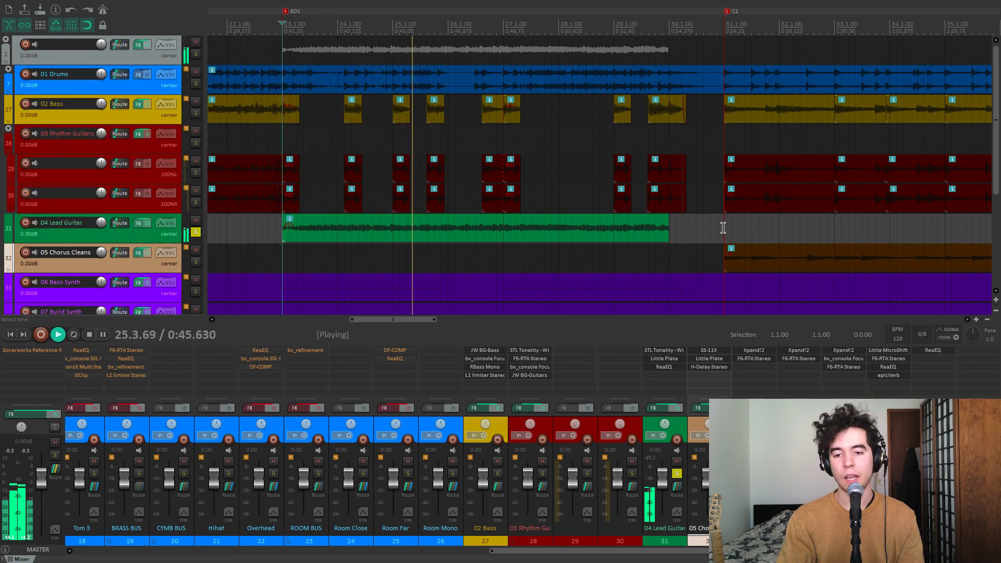
Step: Unsolo 04 Lead Guitar and play the full mix from 31.1.00 at marker C1
{"action": "left_click", "coordinate": [677, 473]}
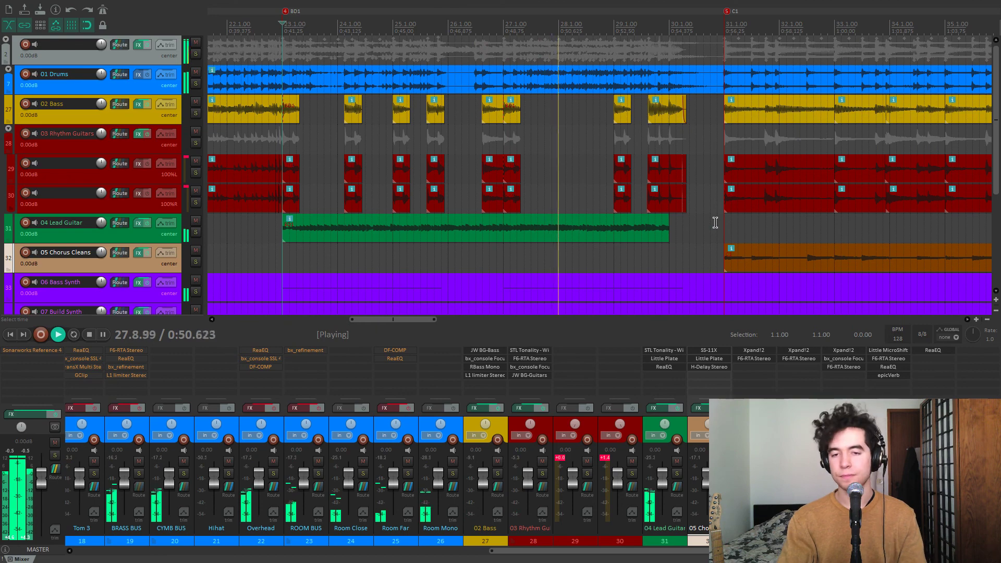
{"action": "left_click", "coordinate": [716, 223]}
{"action": "key", "text": "space"}
{"action": "scroll", "coordinate": [715, 219], "scroll_direction": "down", "scroll_amount": 2}
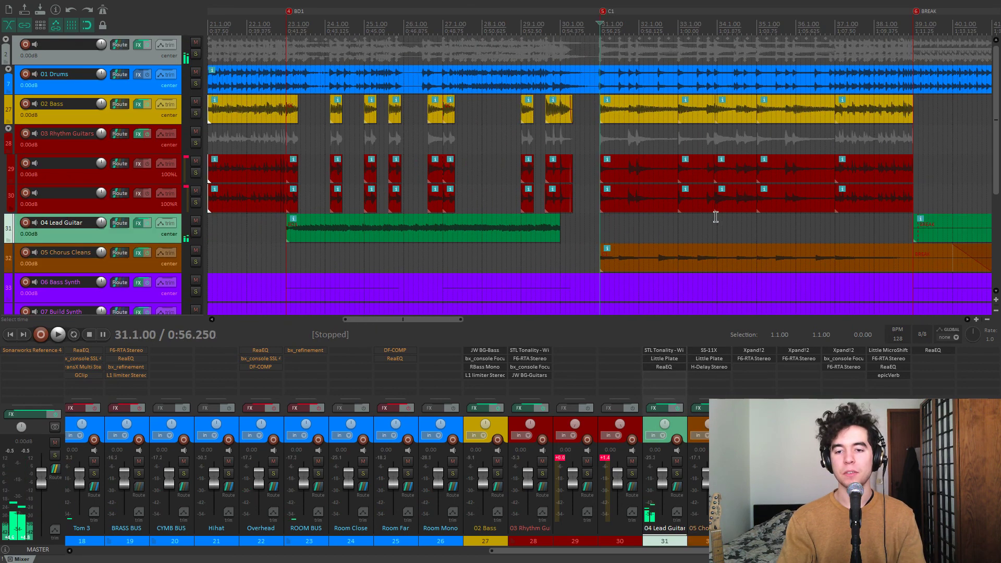
{"action": "key", "text": "space"}
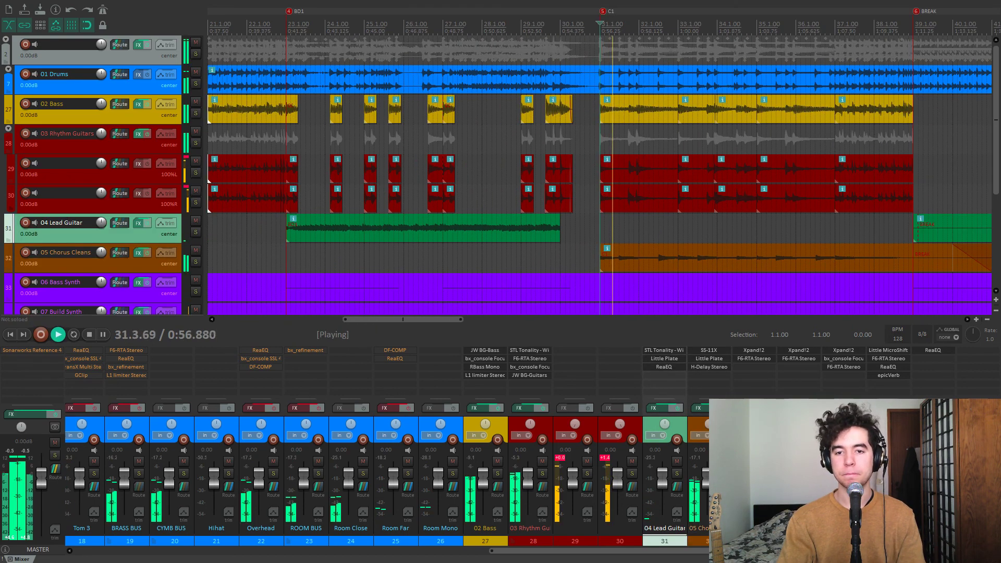
Step: Solo 05 Chorus Cleans and show the settings of its SS-11X preamp plugin
{"action": "key", "text": "F6"}
{"action": "scroll", "coordinate": [704, 233], "scroll_direction": "up", "scroll_amount": 2}
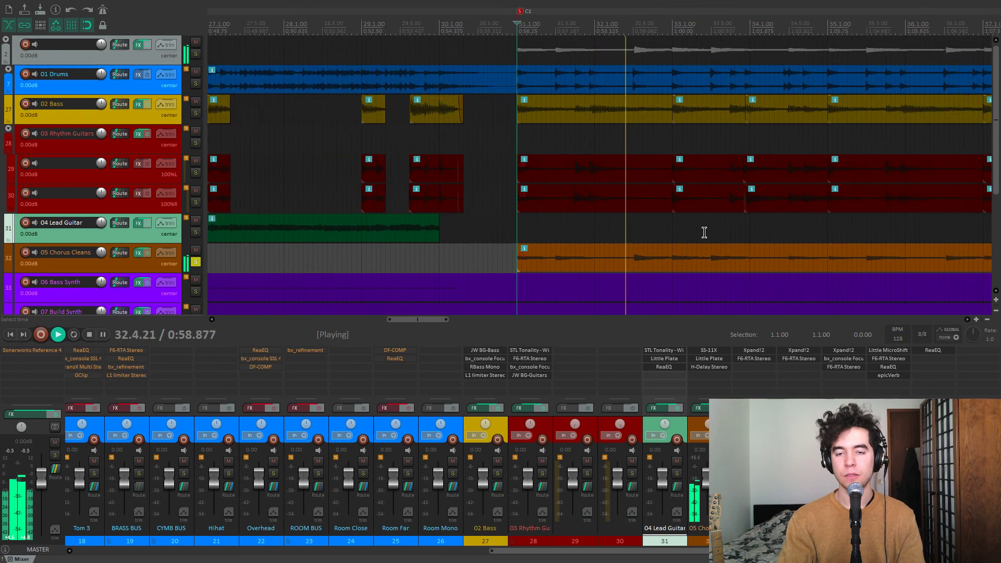
{"action": "left_click", "coordinate": [713, 351]}
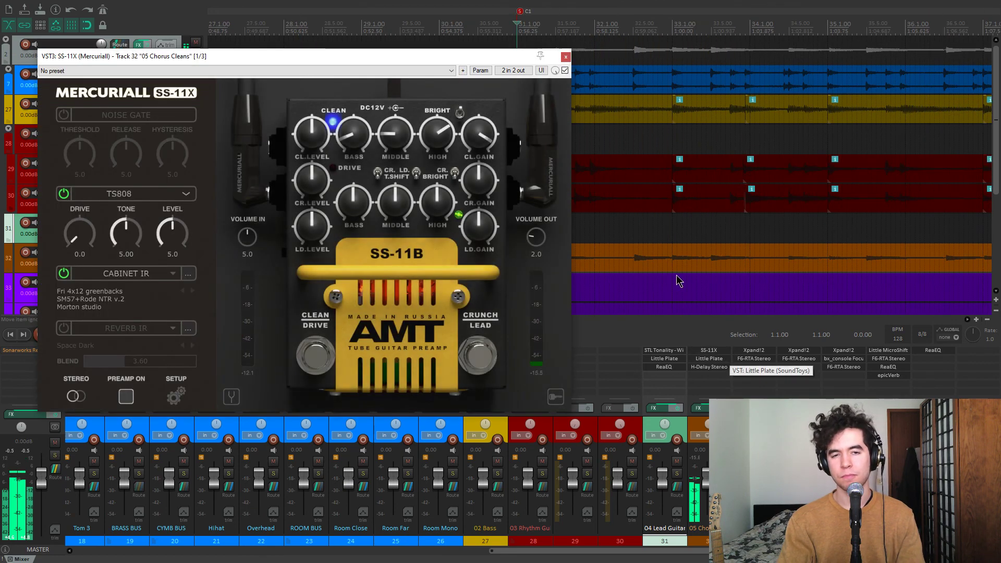
{"action": "left_click_drag", "start_coordinate": [451, 56], "coordinate": [445, 46]}
Step: Bypass Little Plate and H-Delay Stereo and play 05 Chorus Cleans through SS-11X alone, toggling its TS808 section off and on
{"action": "left_click", "coordinate": [710, 358], "text": "shift"}
{"action": "left_click", "coordinate": [710, 368], "text": "shift"}
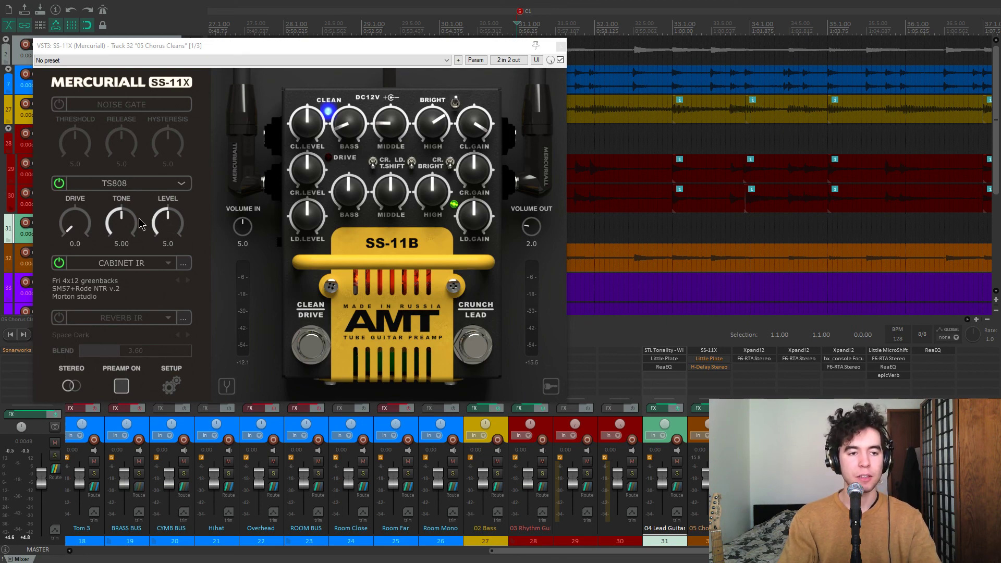
{"action": "left_click", "coordinate": [59, 183]}
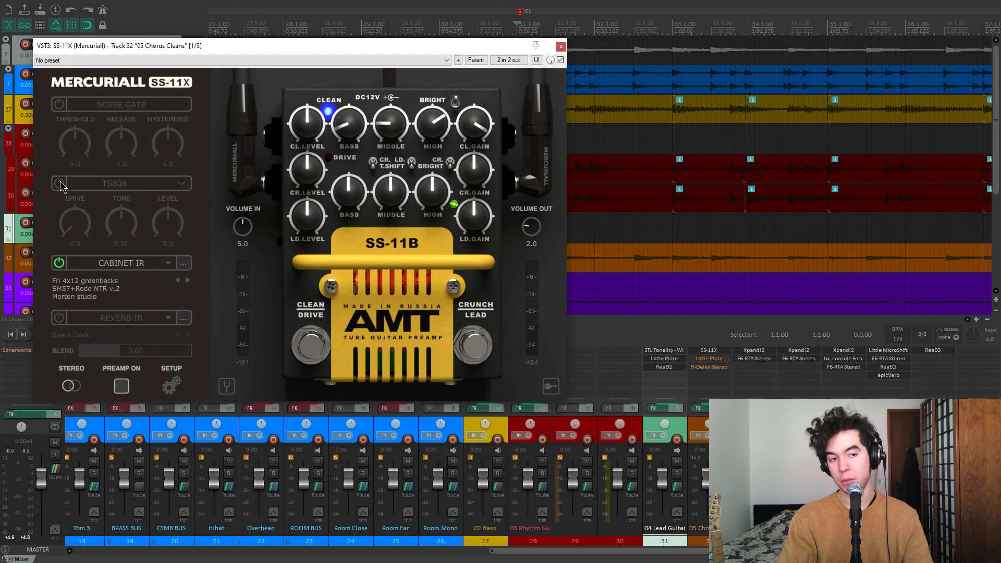
{"action": "left_click", "coordinate": [60, 183]}
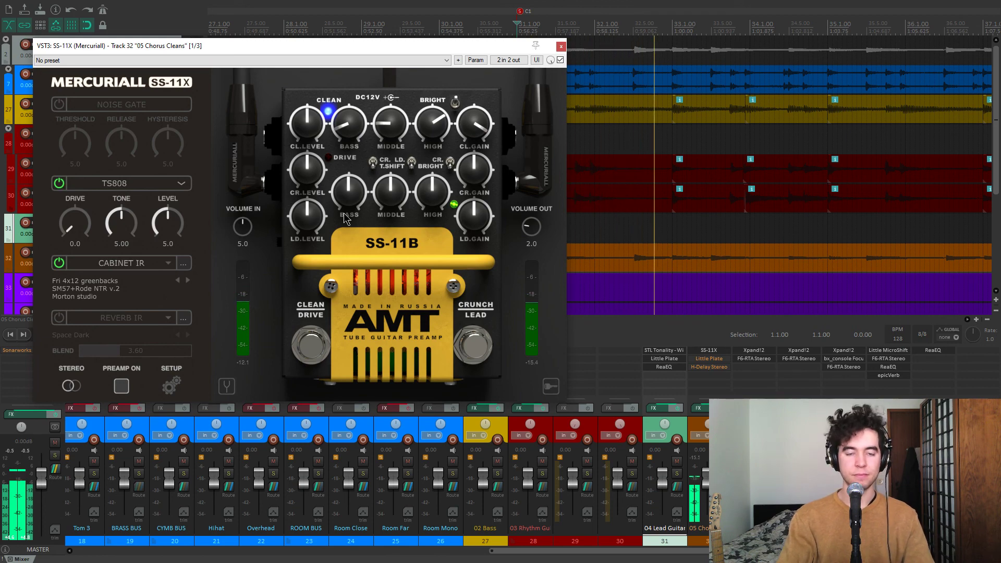
{"action": "key", "text": "space"}
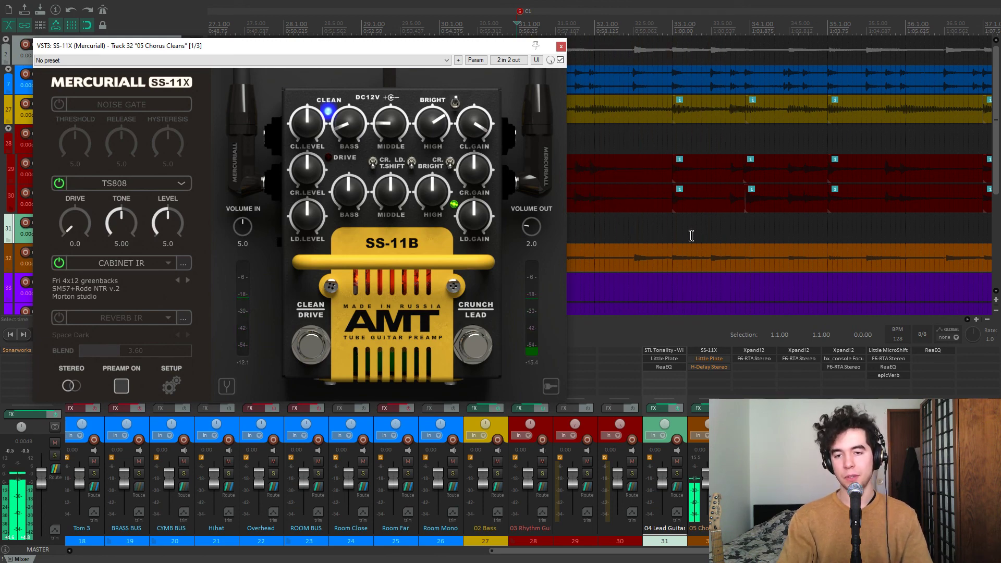
Step: Re-enable and open Little Plate and H-Delay Stereo on 05 Chorus Cleans, arranging their windows side by side in place of SS-11X
{"action": "left_click", "coordinate": [709, 358]}
{"action": "left_click", "coordinate": [720, 369]}
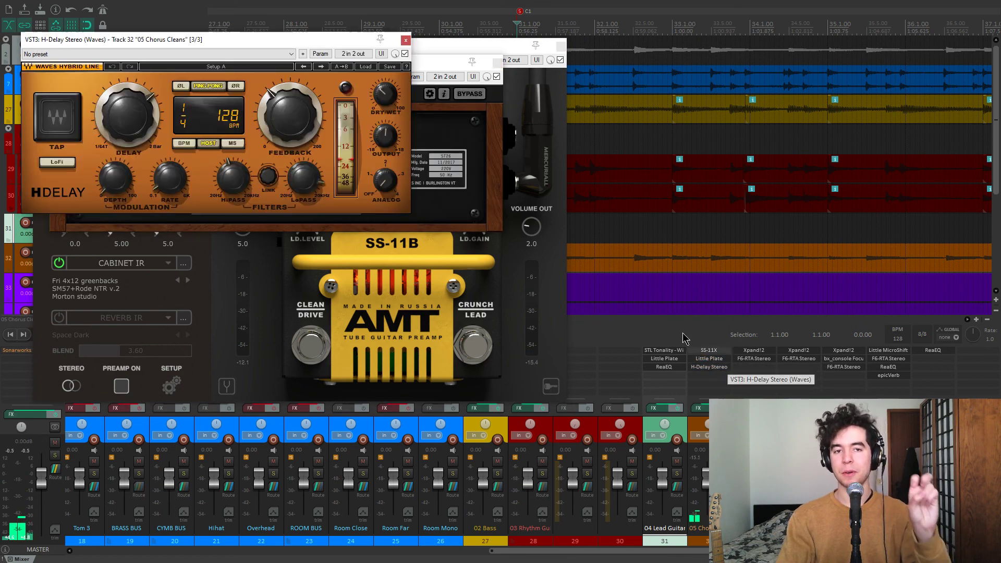
{"action": "left_click_drag", "start_coordinate": [317, 37], "coordinate": [811, 158]}
{"action": "left_click", "coordinate": [559, 46]}
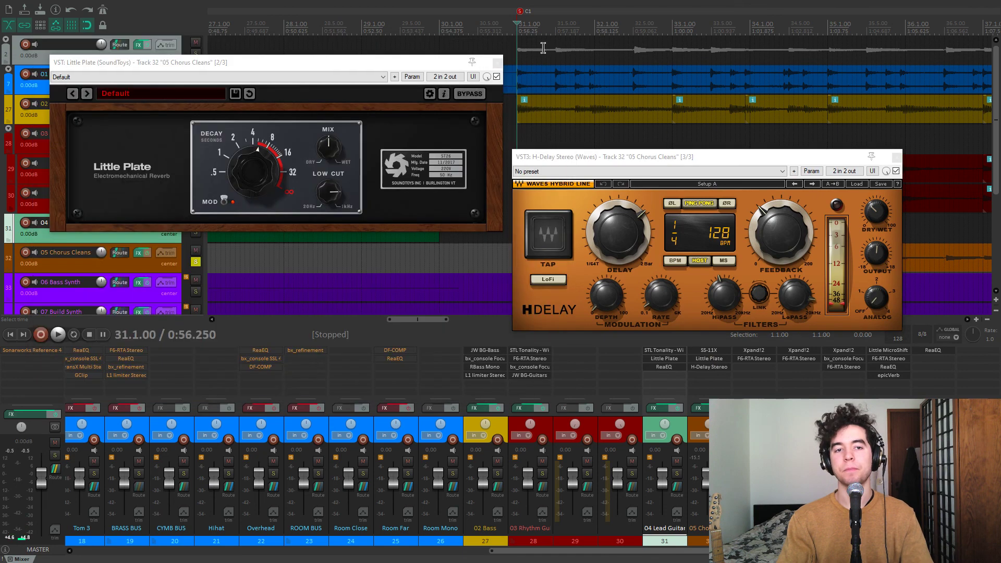
{"action": "left_click_drag", "start_coordinate": [432, 66], "coordinate": [423, 62]}
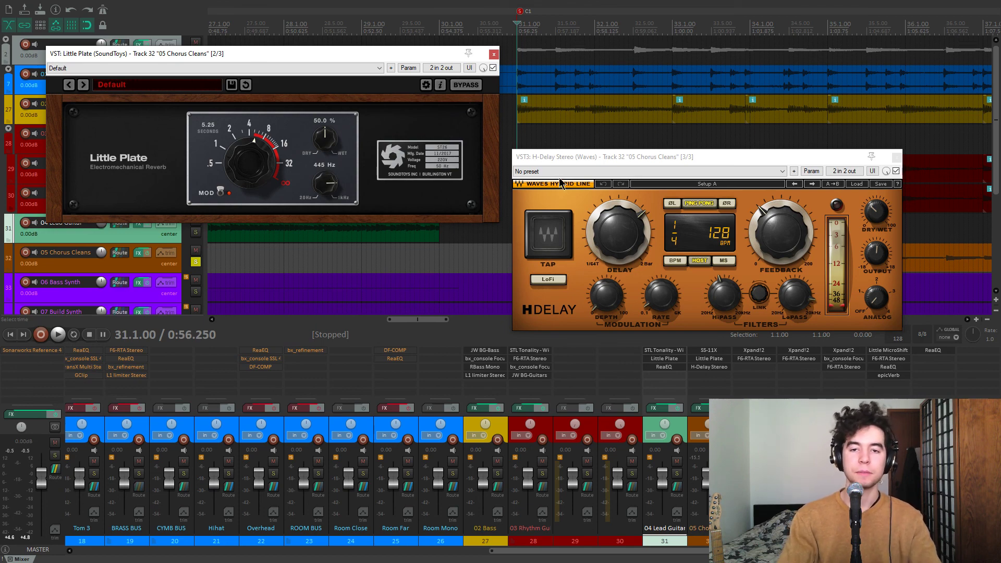
{"action": "left_click_drag", "start_coordinate": [584, 157], "coordinate": [583, 144]}
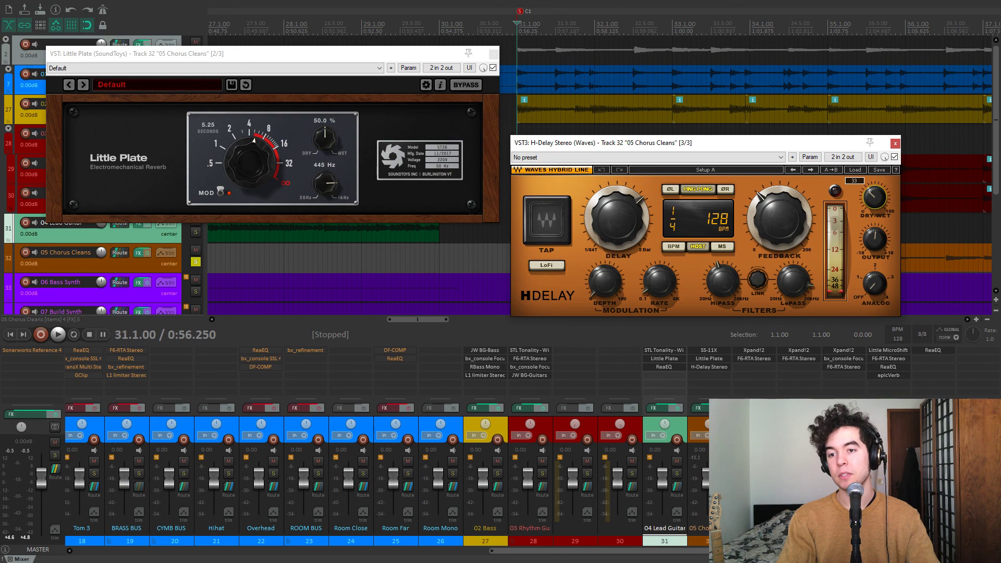
Step: Play 05 Chorus Cleans from 31.1.00 through Little Plate and H-Delay Stereo, stop playback and close both plugin windows
{"action": "key", "text": "space"}
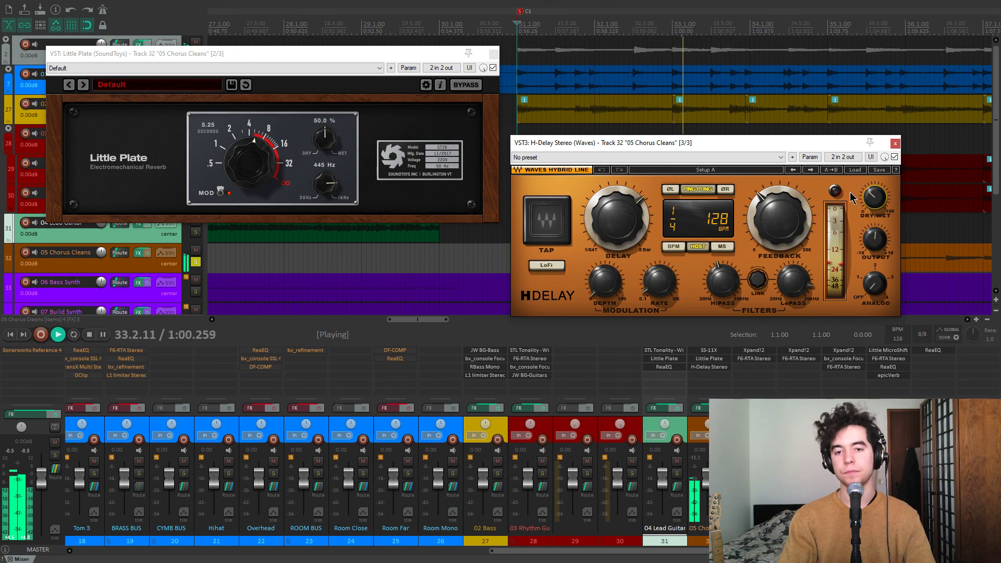
{"action": "key", "text": "space"}
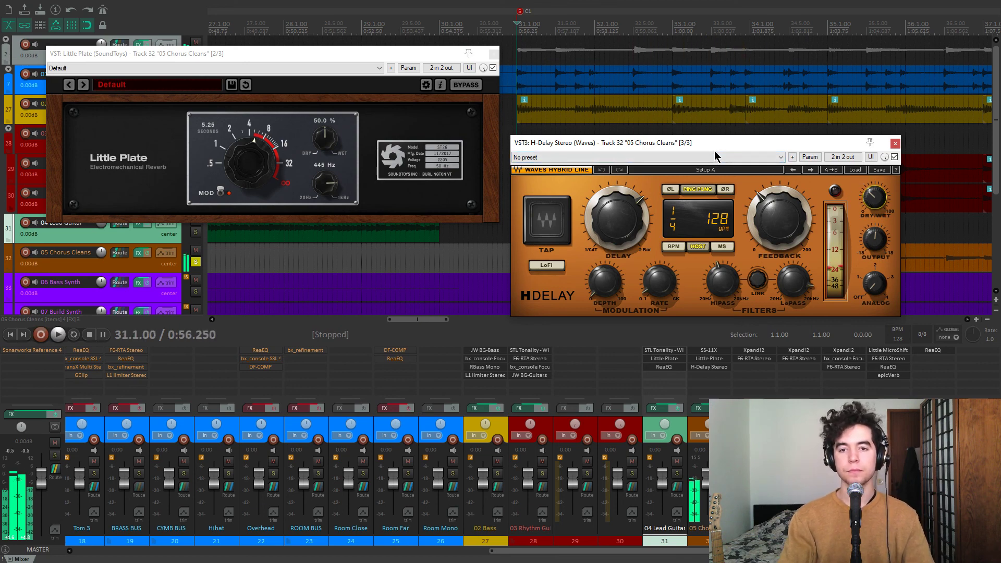
{"action": "left_click", "coordinate": [494, 55]}
{"action": "left_click", "coordinate": [895, 143]}
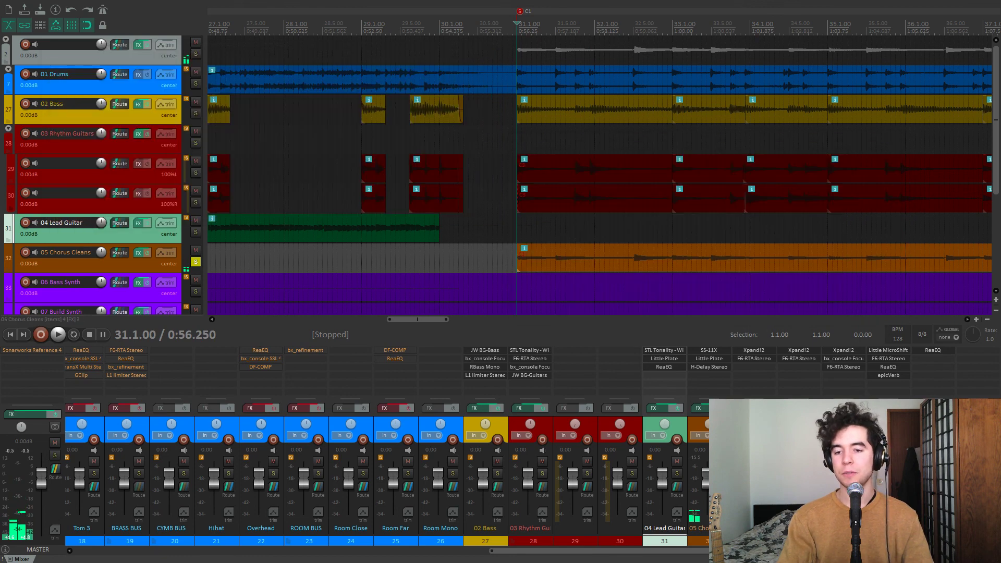
Step: Unsolo 05 Chorus Cleans, solo 06 Bass Synth and play it from the start of the project
{"action": "left_click", "coordinate": [195, 261]}
{"action": "scroll", "coordinate": [47, 225], "scroll_direction": "down", "scroll_amount": 2}
{"action": "scroll", "coordinate": [512, 213], "scroll_direction": "down", "scroll_amount": 8}
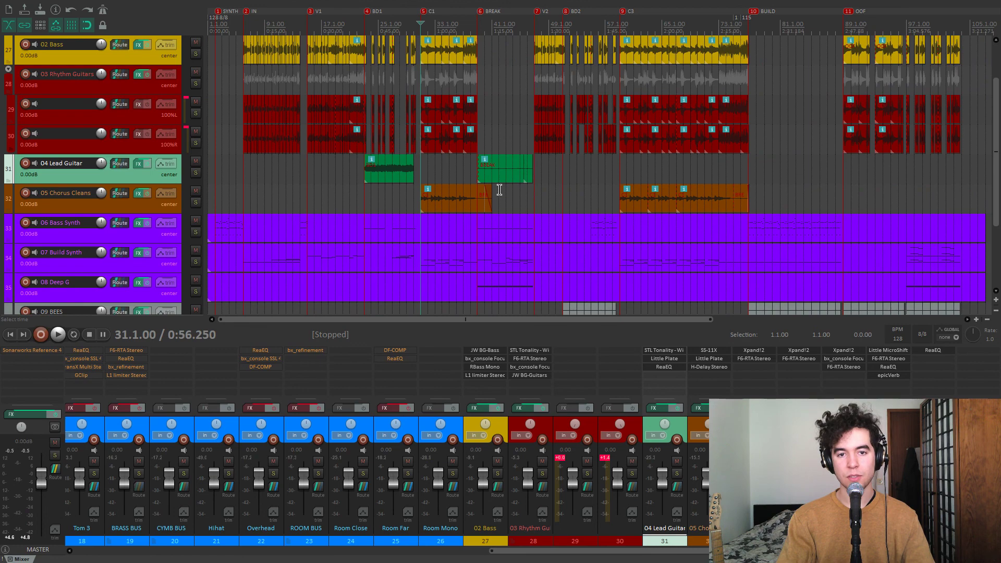
{"action": "left_click", "coordinate": [499, 190]}
{"action": "key", "text": "Home"}
{"action": "left_click", "coordinate": [196, 232]}
{"action": "key", "text": "space"}
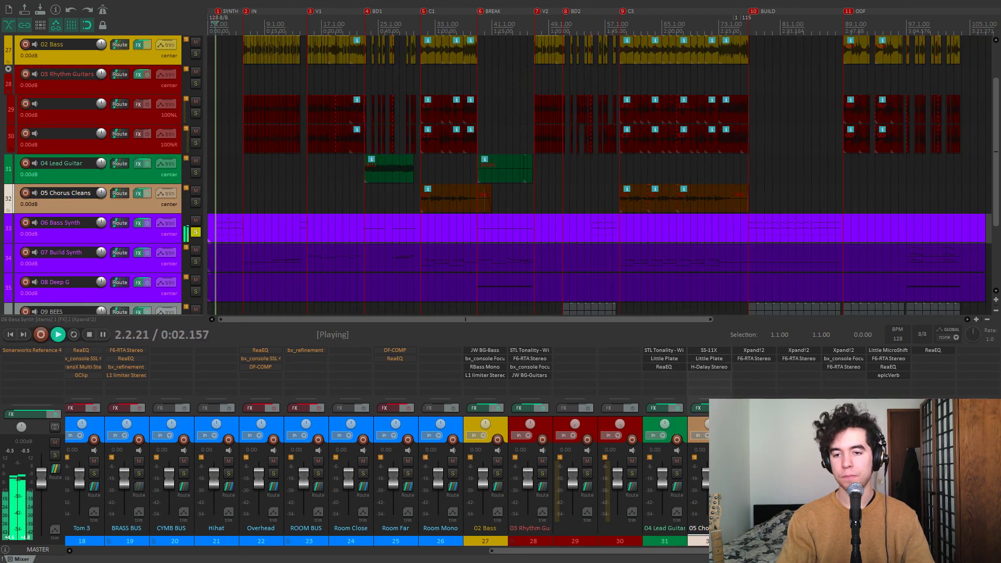
Step: Open Xpand!2 and F6-RTA Stereo on 06 Bass Synth side by side and compare the sound with F6-RTA bypassed and enabled
{"action": "left_click", "coordinate": [754, 350]}
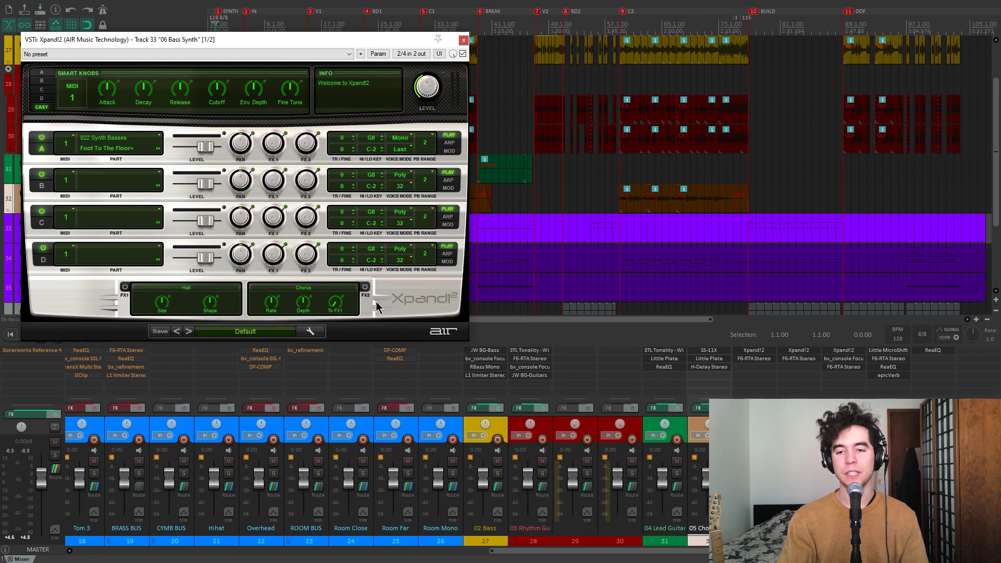
{"action": "left_click", "coordinate": [754, 358]}
{"action": "left_click_drag", "start_coordinate": [259, 60], "coordinate": [715, 67]}
{"action": "left_click_drag", "start_coordinate": [807, 71], "coordinate": [802, 79]}
{"action": "left_click", "coordinate": [899, 85]}
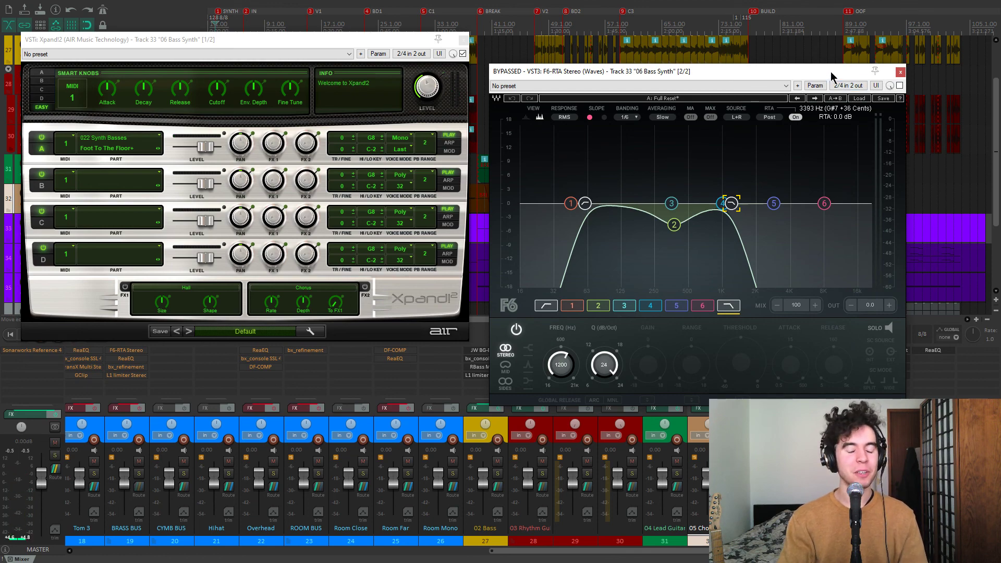
{"action": "left_click_drag", "start_coordinate": [833, 77], "coordinate": [828, 78]}
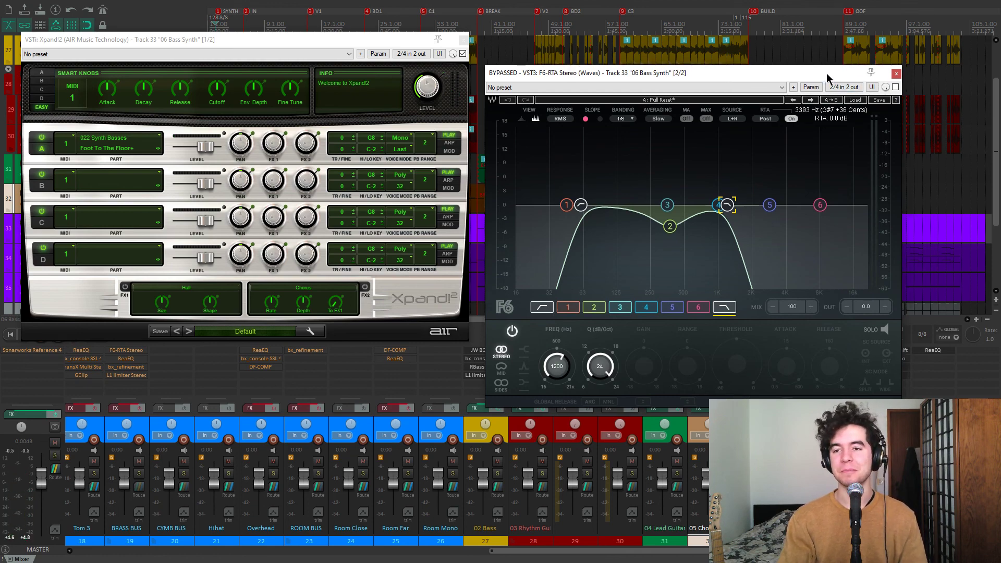
{"action": "left_click", "coordinate": [895, 87]}
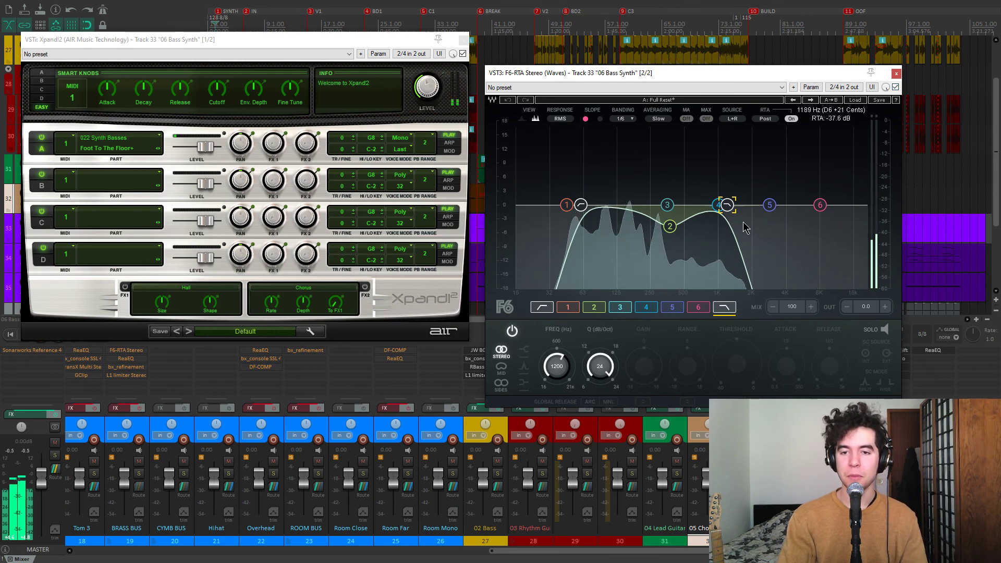
Step: Play 06 Bass Synth again with F6-RTA enabled, stop, and close both plugin windows
{"action": "key", "text": "space"}
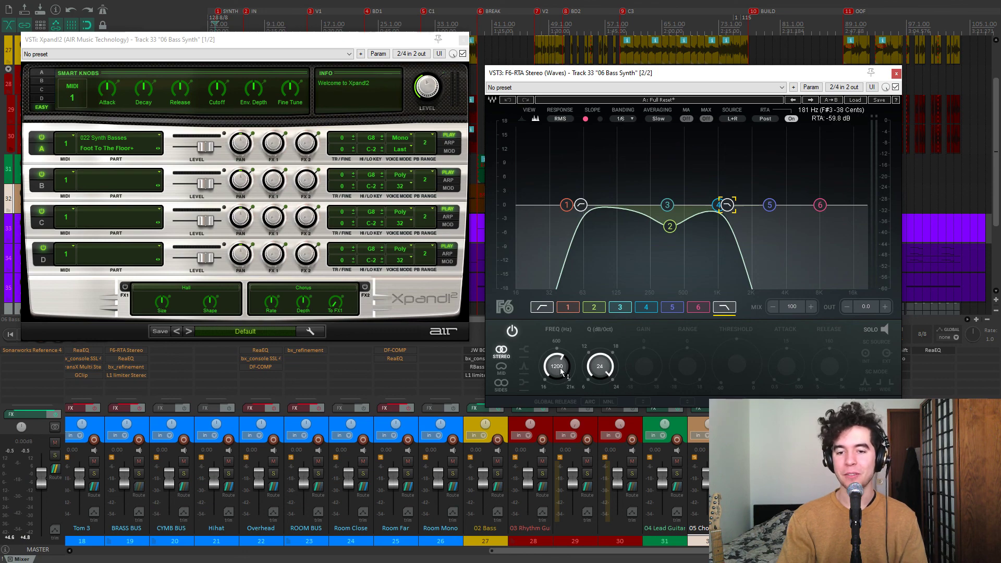
{"action": "key", "text": "space"}
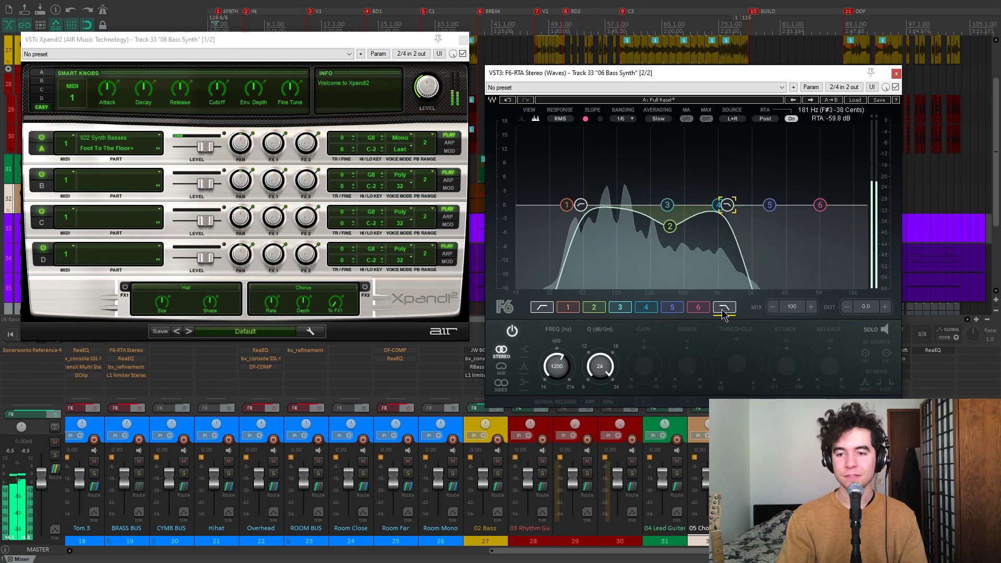
{"action": "key", "text": "space"}
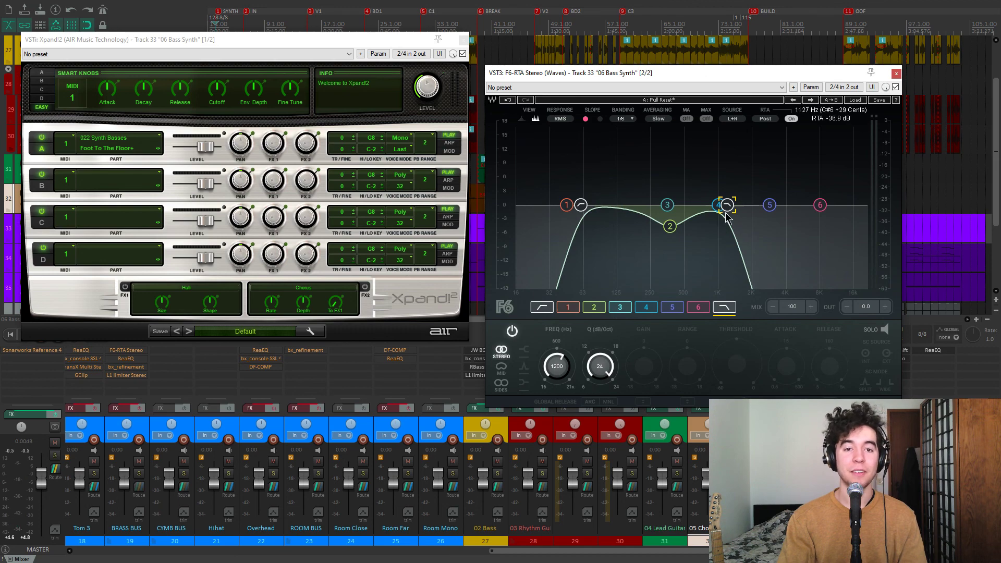
{"action": "left_click", "coordinate": [896, 73]}
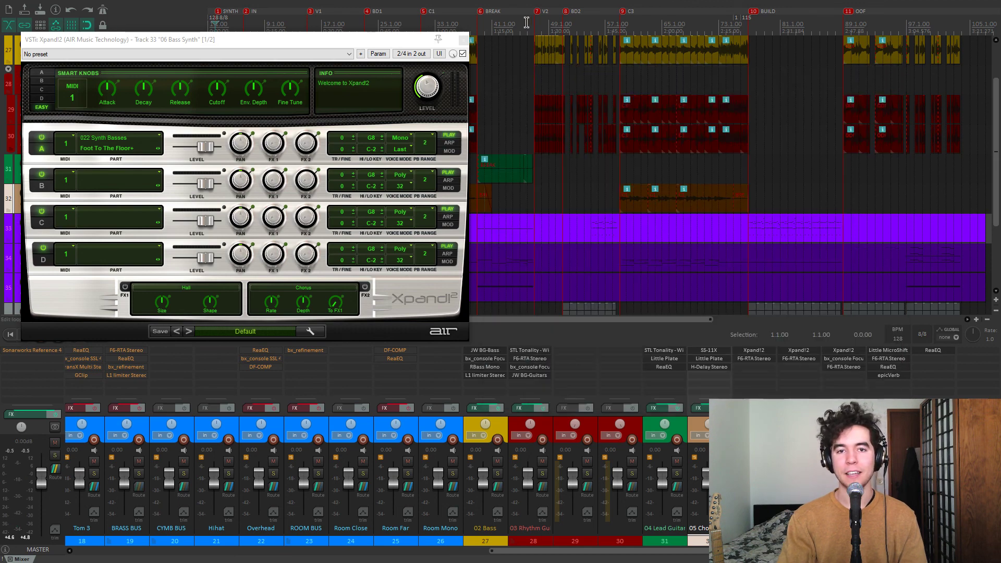
{"action": "left_click", "coordinate": [464, 41]}
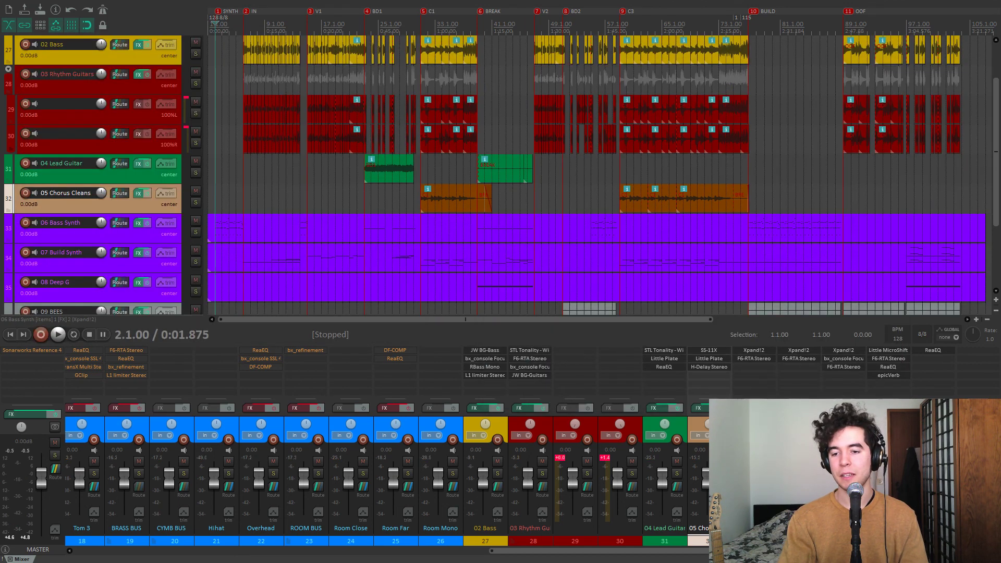
Step: Solo 07 Build Synth and play short passages from markers C1, IN and C3
{"action": "left_click", "coordinate": [196, 261]}
{"action": "left_click", "coordinate": [410, 190]}
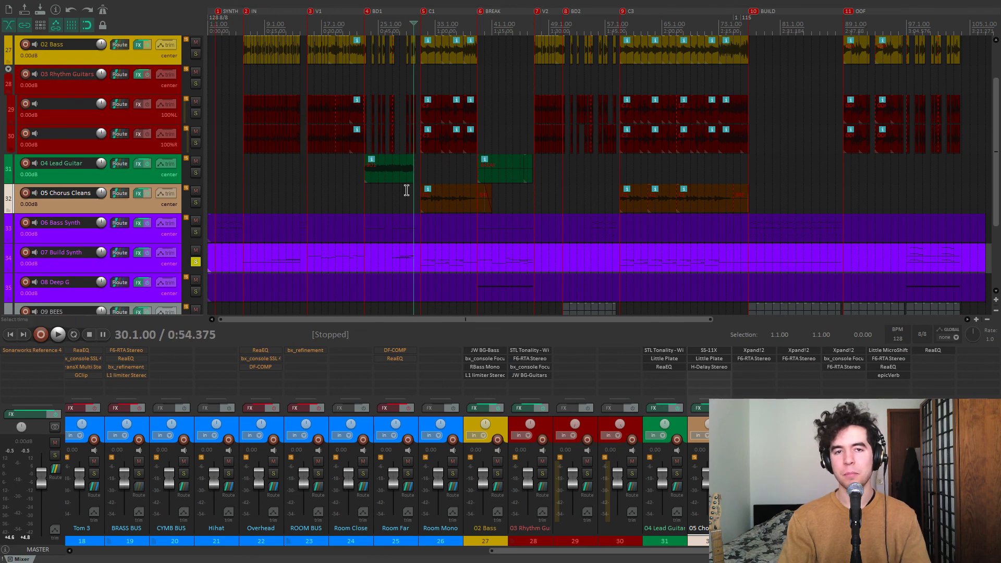
{"action": "key", "text": "bracketleft"}
{"action": "key", "text": "bracketright"}
{"action": "key", "text": "space"}
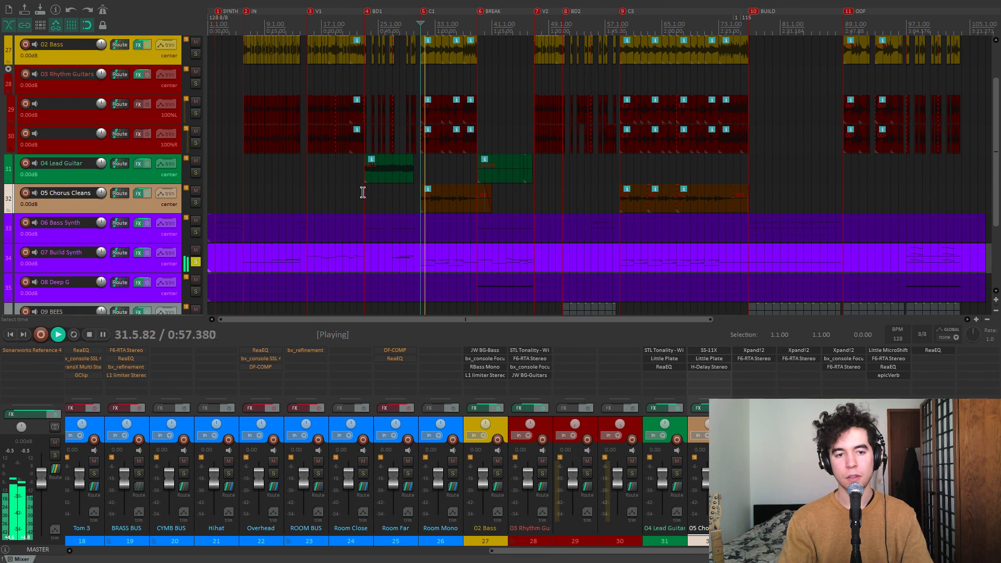
{"action": "key", "text": "2"}
{"action": "key", "text": "space"}
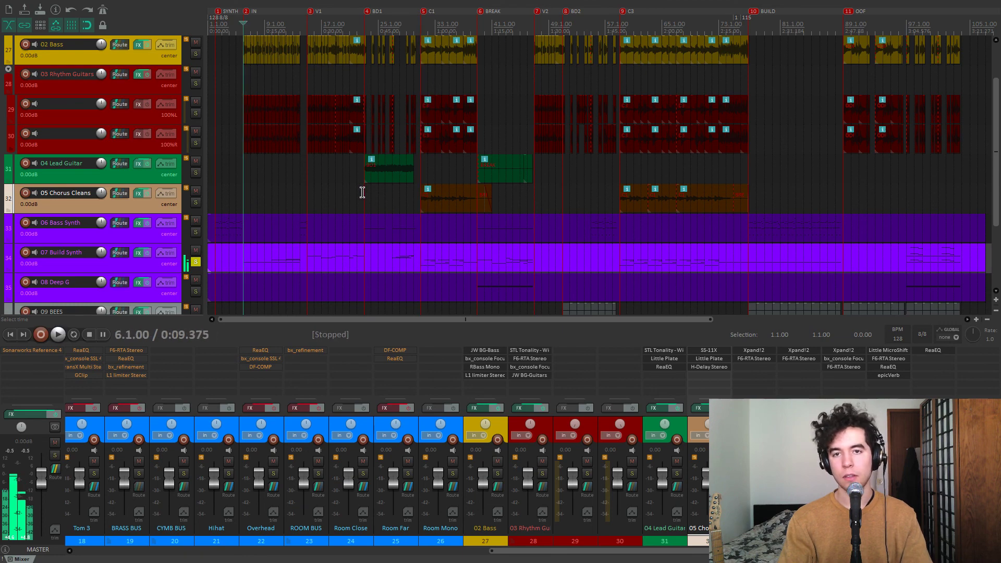
{"action": "key", "text": "9"}
{"action": "key", "text": "space"}
{"action": "key", "text": "space"}
Step: Play 07 Build Synth from bar 97, first soloed and again within the full mix
{"action": "left_click", "coordinate": [906, 203]}
{"action": "scroll", "coordinate": [892, 199], "scroll_direction": "up", "scroll_amount": 3}
{"action": "key", "text": "space"}
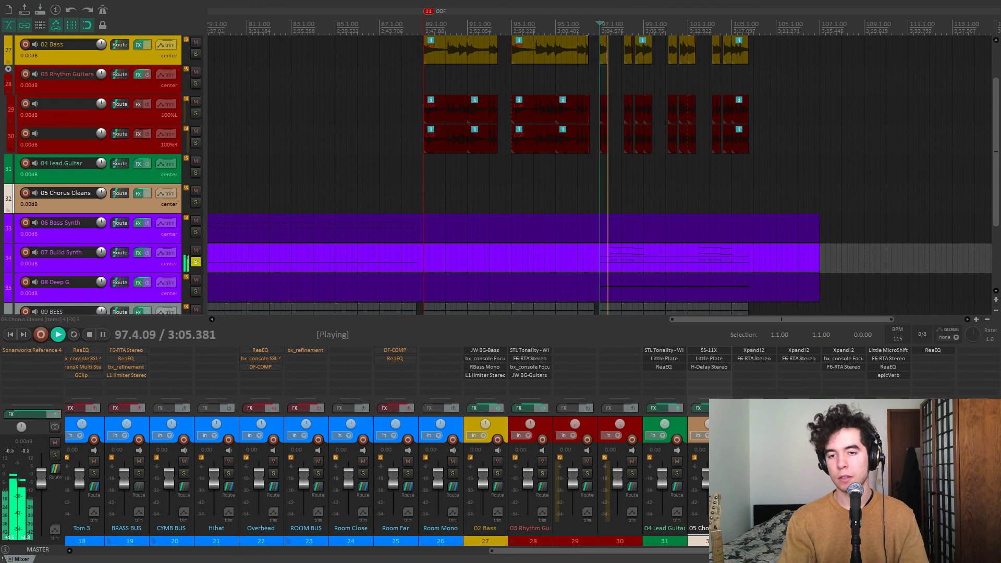
{"action": "scroll", "coordinate": [634, 178], "scroll_direction": "up", "scroll_amount": 3}
{"action": "scroll", "coordinate": [633, 178], "scroll_direction": "up", "scroll_amount": 2}
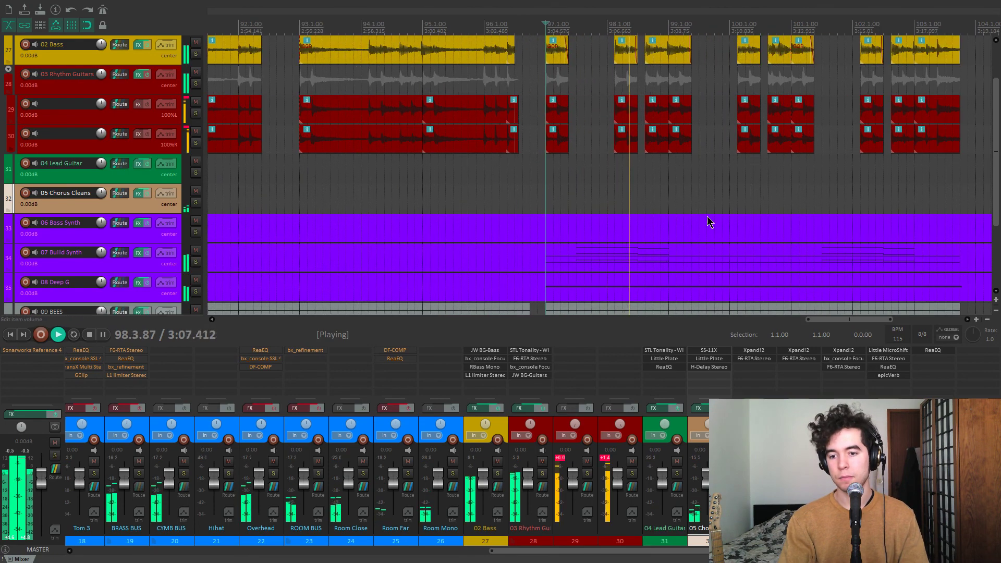
{"action": "scroll", "coordinate": [437, 192], "scroll_direction": "down", "scroll_amount": 2}
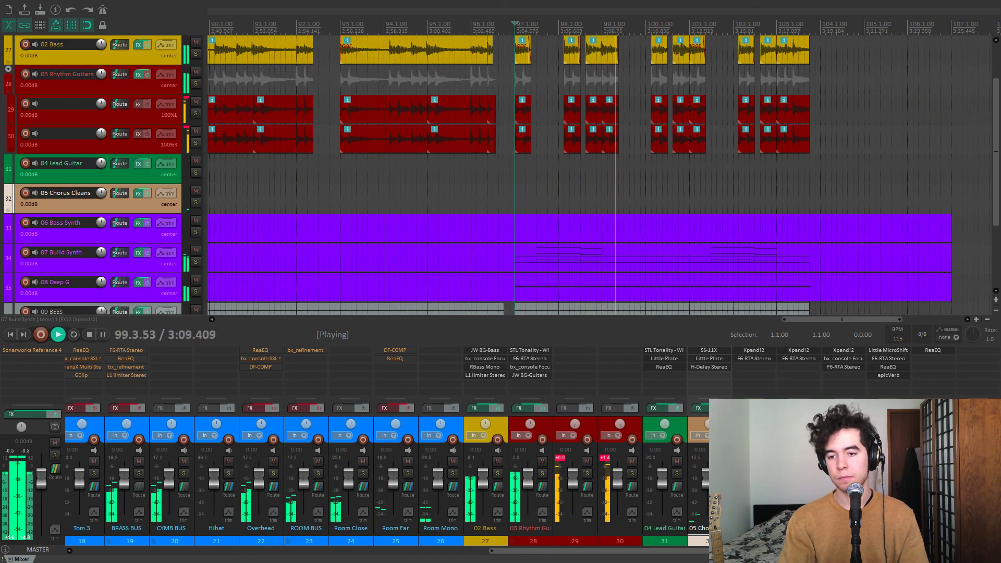
Step: Open F6-RTA Stereo on soloed 07 Build Synth and compare the sound by bypassing and re-enabling it during playback
{"action": "left_click", "coordinate": [807, 360]}
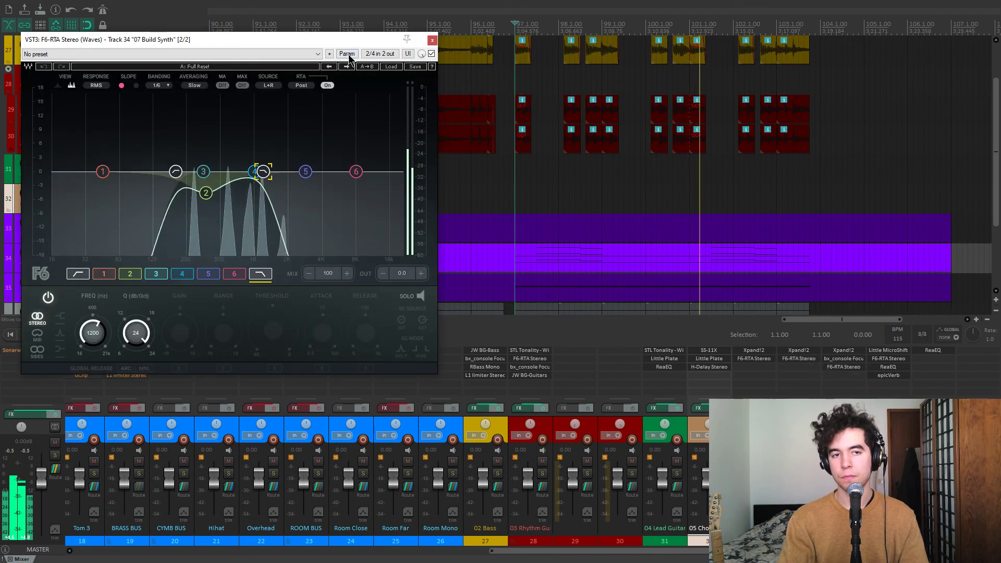
{"action": "left_click_drag", "start_coordinate": [323, 40], "coordinate": [329, 44]}
{"action": "left_click", "coordinate": [437, 57]}
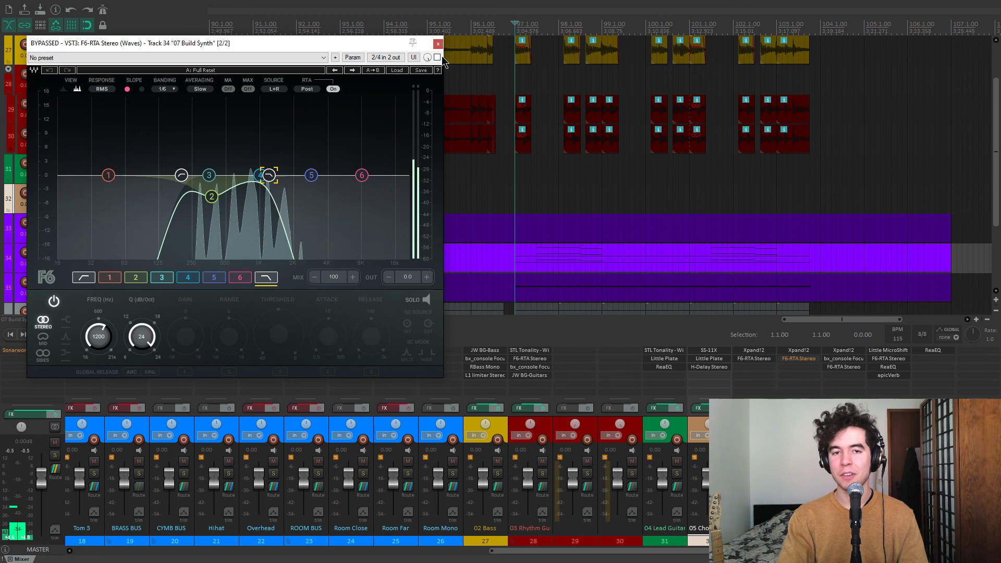
{"action": "left_click", "coordinate": [437, 57]}
{"action": "left_click", "coordinate": [182, 175]}
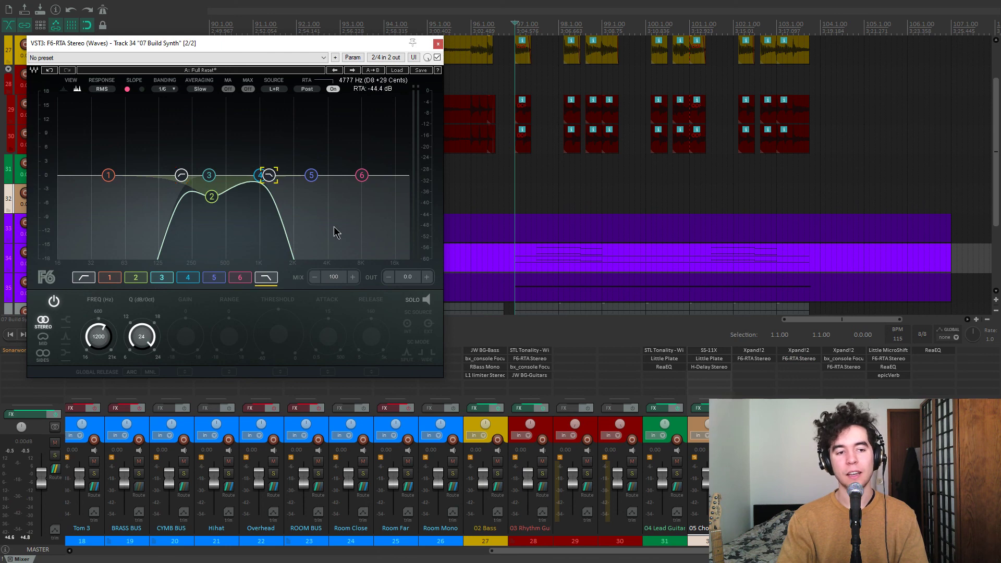
{"action": "key", "text": "space"}
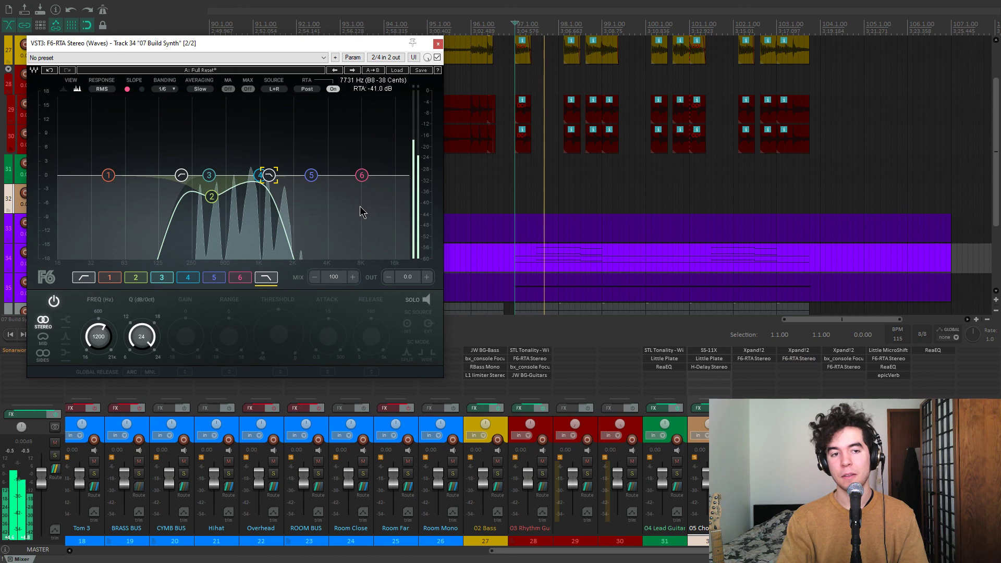
{"action": "left_click", "coordinate": [437, 57]}
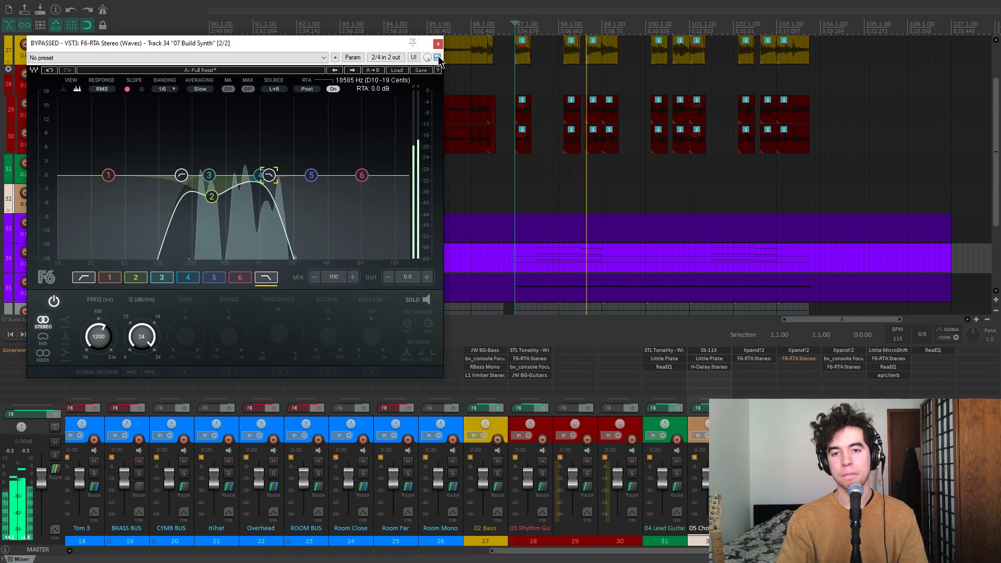
{"action": "left_click", "coordinate": [437, 57]}
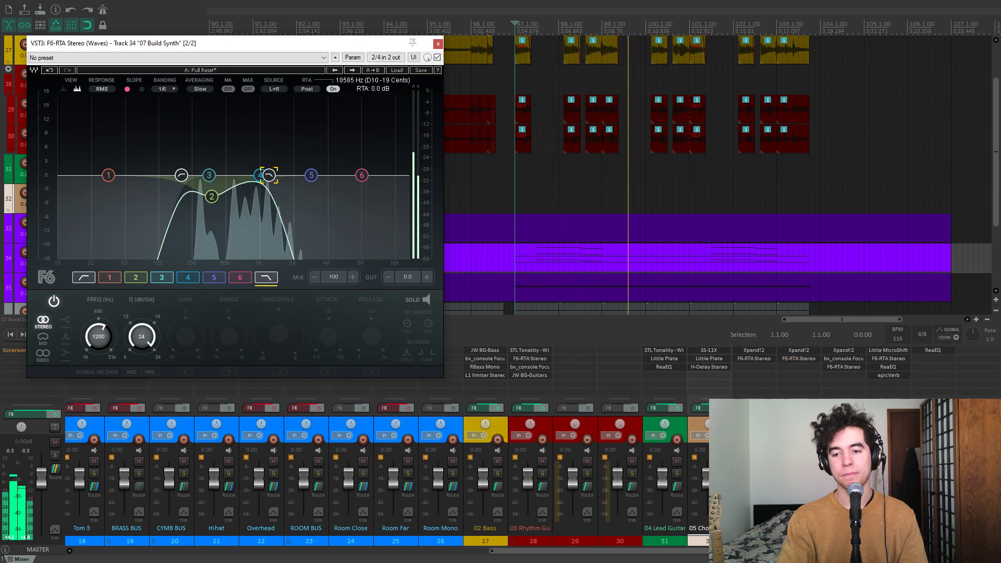
Step: Unsolo 07 Build Synth, close its F6-RTA window and play the full mix through the ending before stopping
{"action": "left_click", "coordinate": [812, 474]}
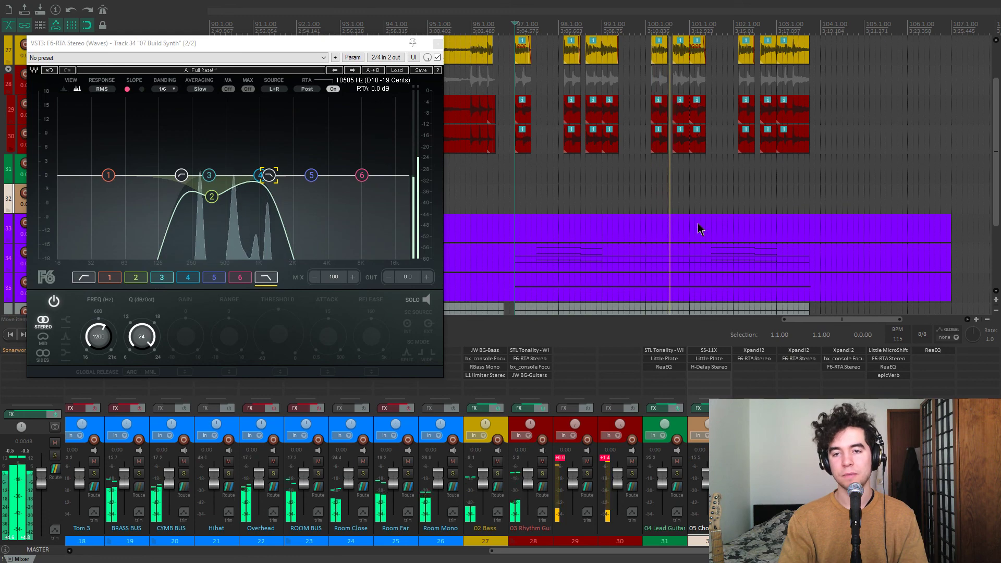
{"action": "left_click", "coordinate": [437, 46]}
{"action": "scroll", "coordinate": [500, 167], "scroll_direction": "down", "scroll_amount": 8}
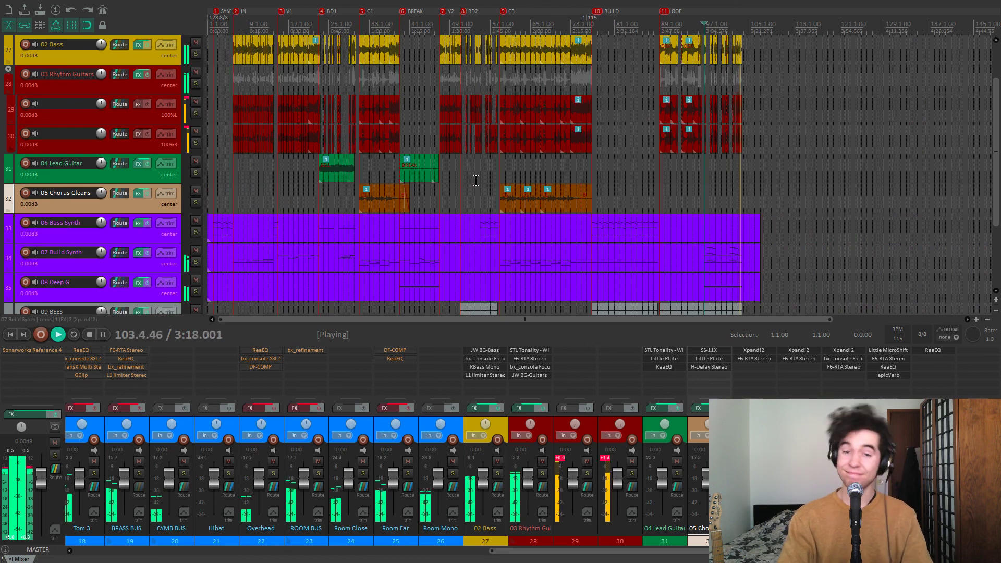
{"action": "key", "text": "space"}
Step: Go to marker BREAK at 39.1.00, solo 08 Deep G and play it
{"action": "key", "text": "6"}
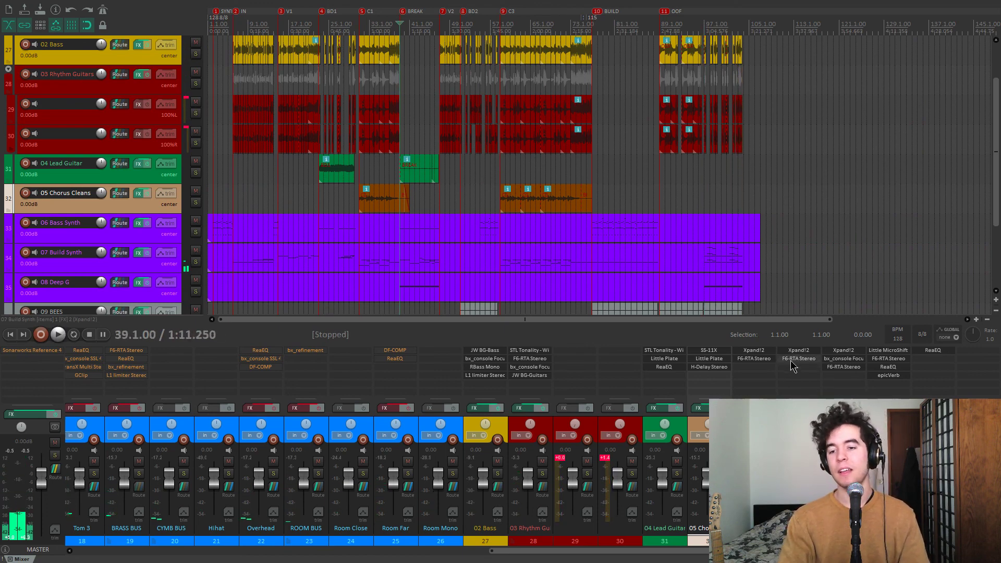
{"action": "left_click", "coordinate": [856, 473]}
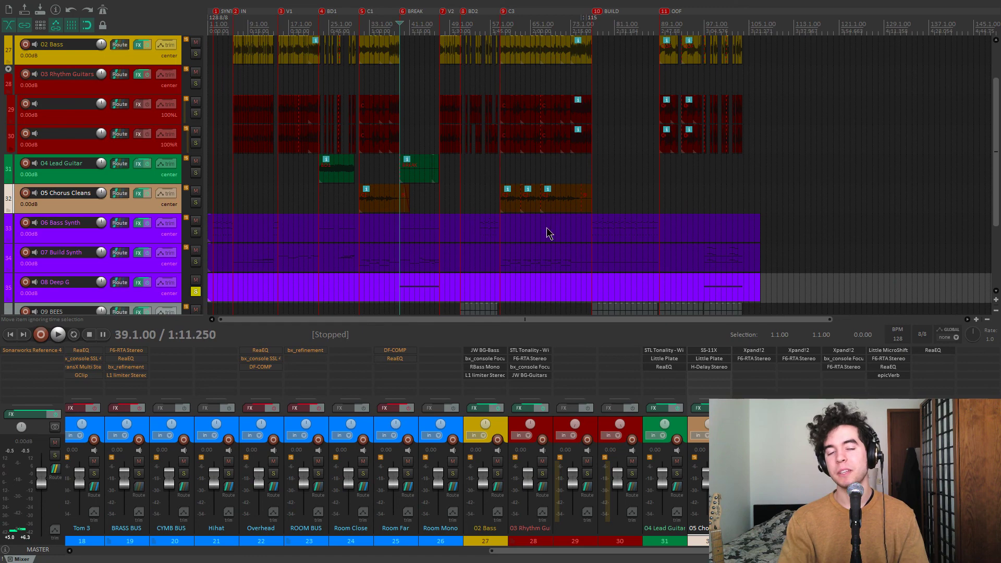
{"action": "key", "text": "space"}
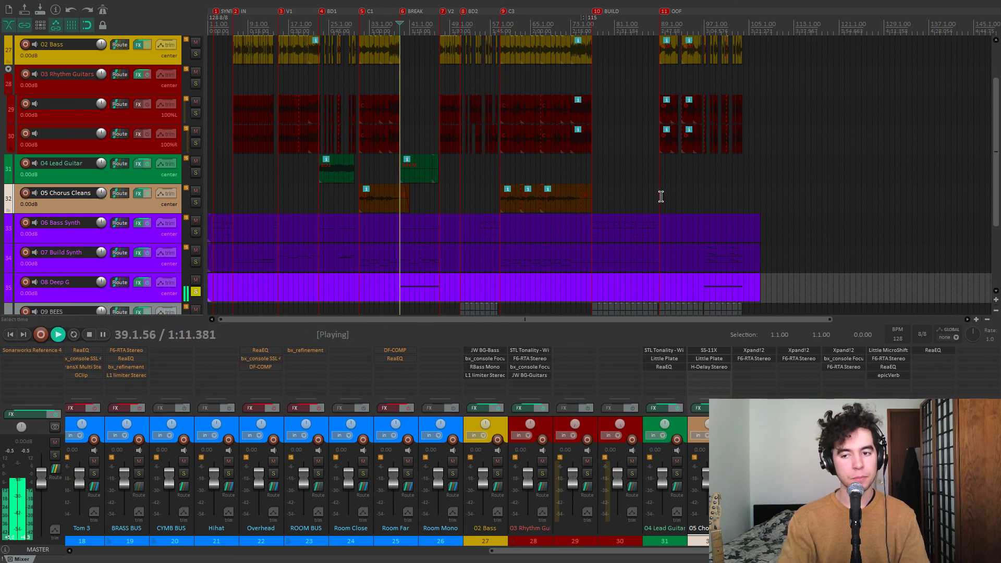
Step: Show the Xpand!2 settings on 08 Deep G, close them and open the track's bx_console Focusrite SC plugin
{"action": "left_click", "coordinate": [858, 352]}
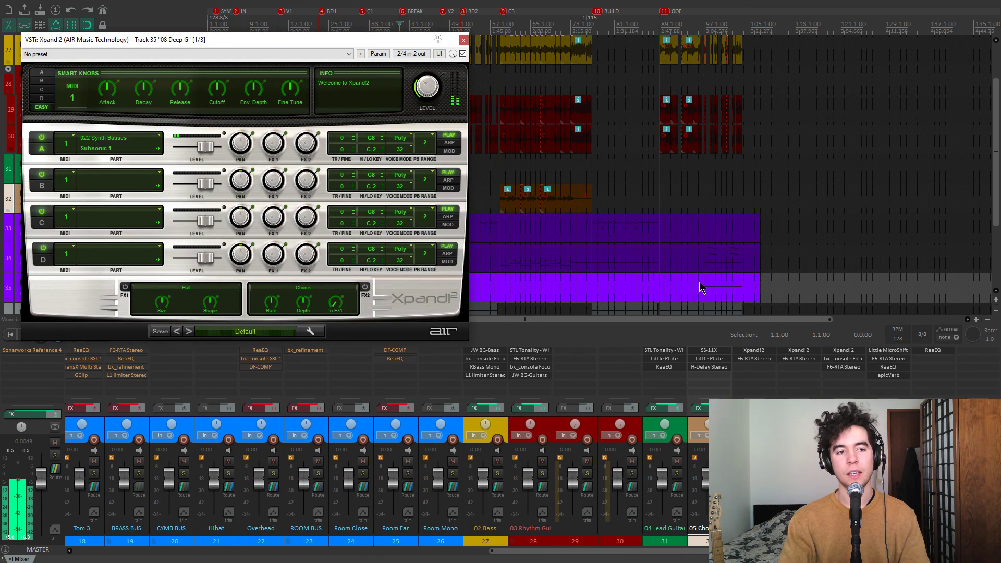
{"action": "left_click", "coordinate": [463, 40]}
{"action": "left_click", "coordinate": [844, 358]}
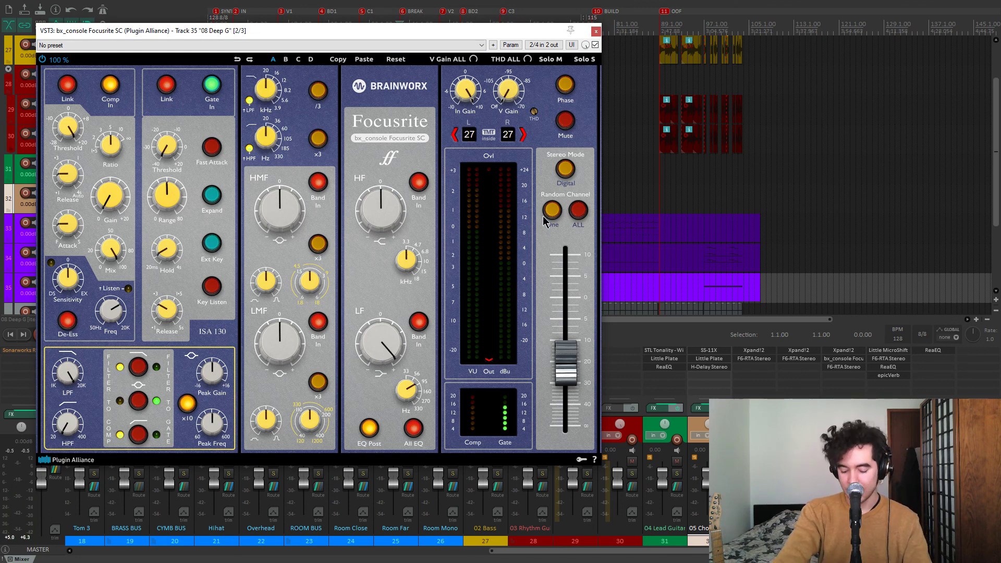
{"action": "mouse_move", "coordinate": [536, 115]}
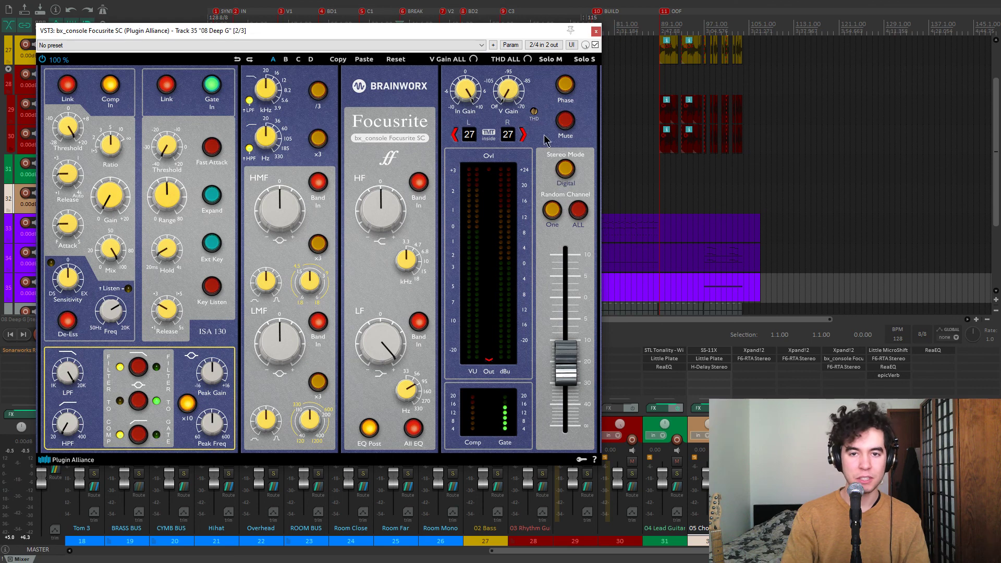
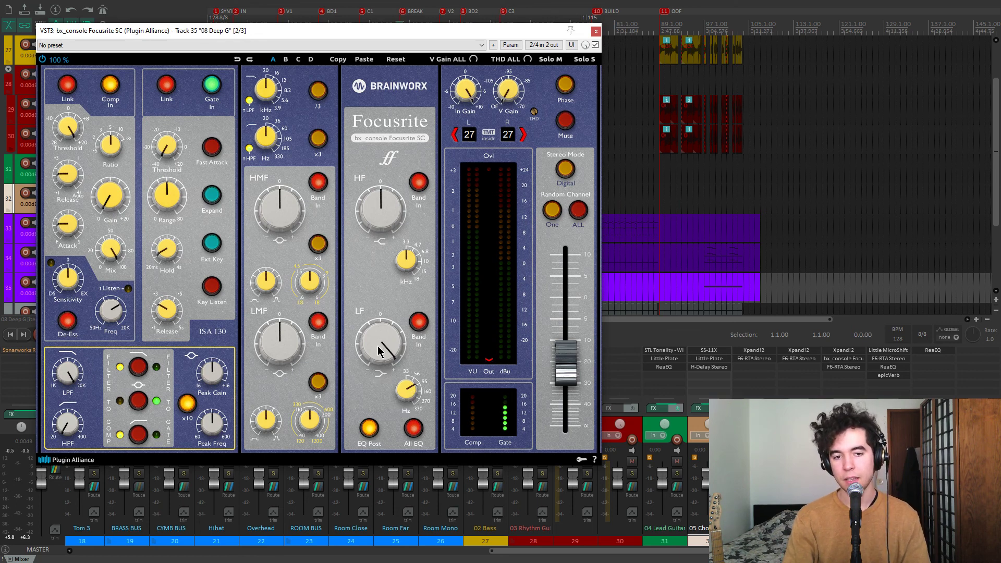
Step: Vary the LF gain in bx_console Focusrite SC on 08 Deep G during playback to compare it, and close the plugin
{"action": "mouse_move", "coordinate": [381, 338]}
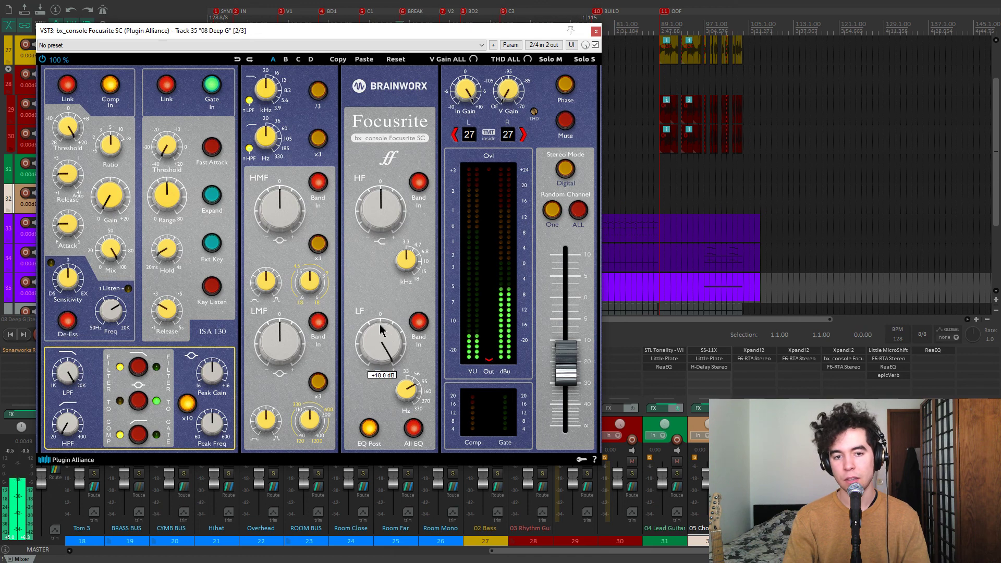
{"action": "left_click_drag", "start_coordinate": [376, 343], "coordinate": [389, 323]}
{"action": "left_click_drag", "start_coordinate": [381, 334], "coordinate": [380, 336]}
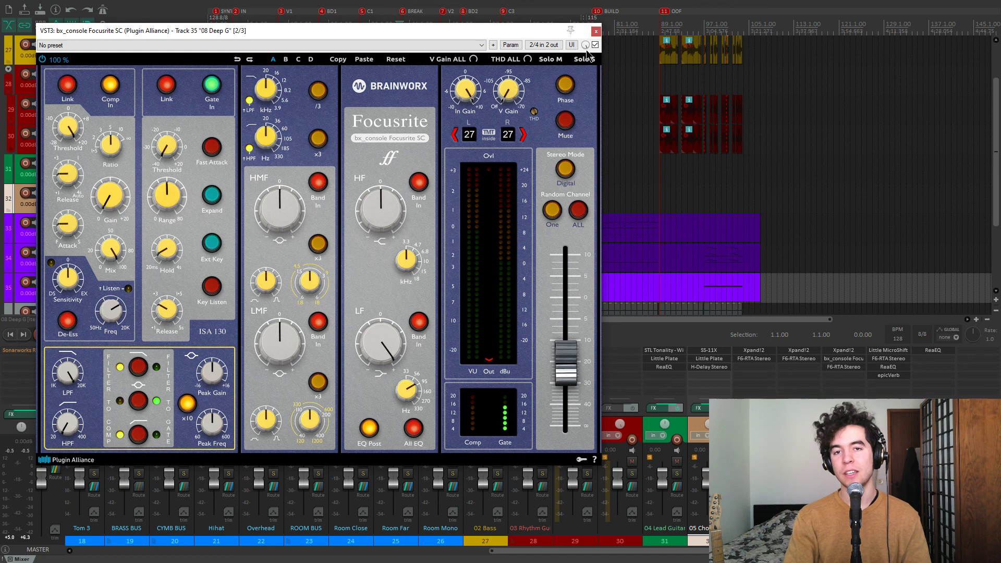
{"action": "left_click", "coordinate": [596, 33]}
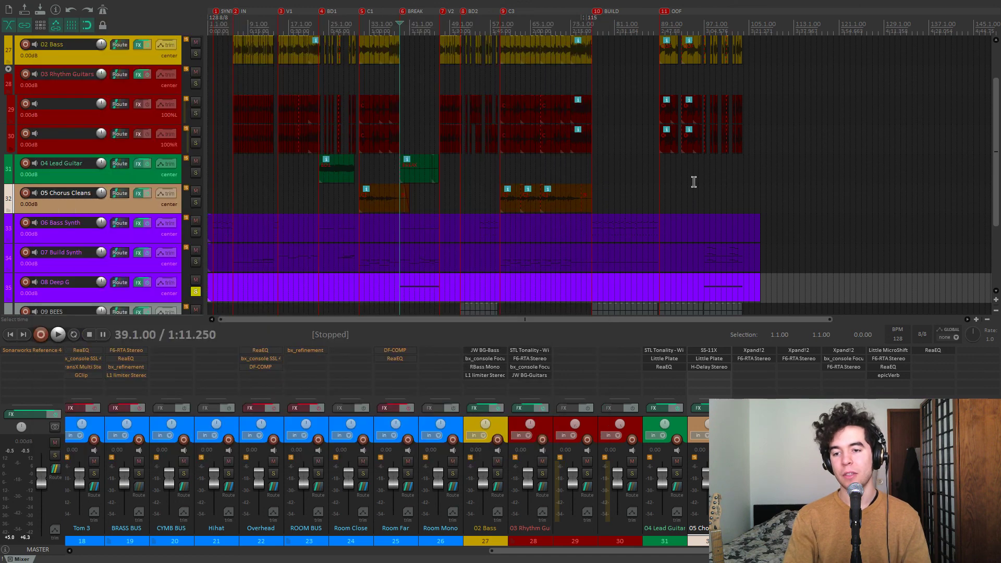
Step: Open F6-RTA Stereo on 08 Deep G, examine its high-pass filter settings and close the plugin window
{"action": "left_click", "coordinate": [844, 368]}
{"action": "left_click_drag", "start_coordinate": [320, 41], "coordinate": [441, 49]}
{"action": "left_click", "coordinate": [218, 182]}
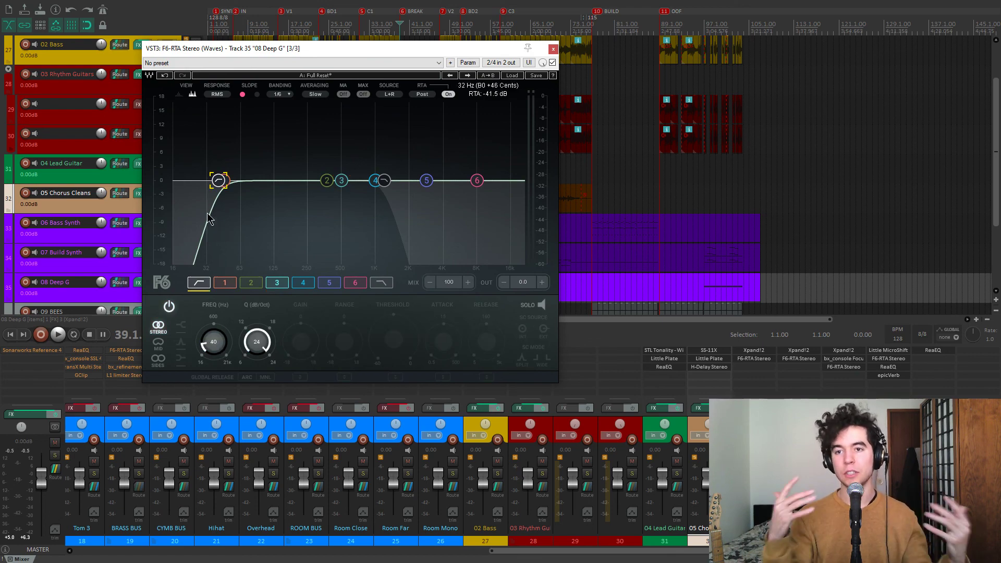
{"action": "left_click", "coordinate": [553, 48]}
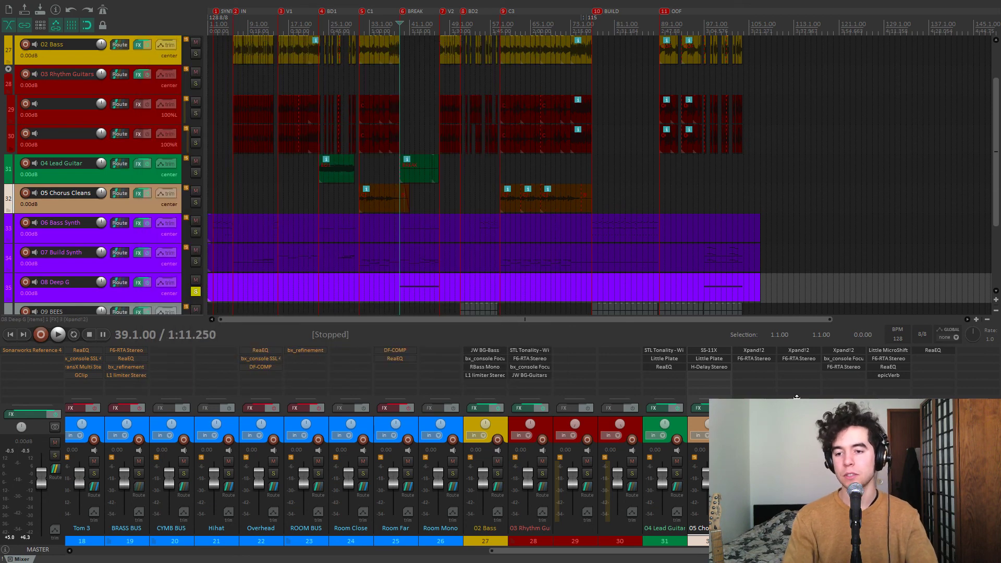
Step: Unsolo 08 Deep G and play the full mix from marker BD2
{"action": "scroll", "coordinate": [115, 220], "scroll_direction": "down", "scroll_amount": 4}
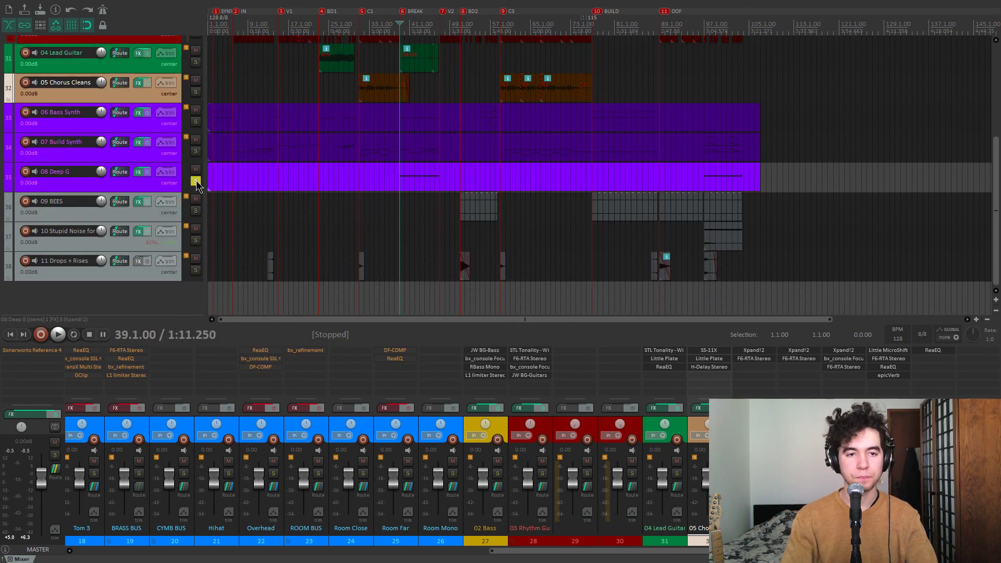
{"action": "left_click", "coordinate": [196, 181]}
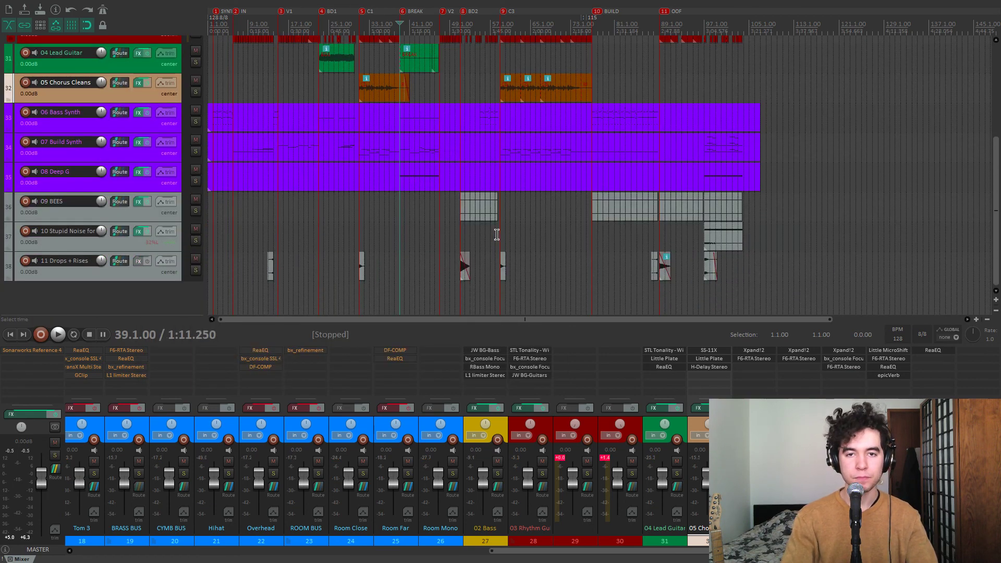
{"action": "left_click", "coordinate": [589, 247]}
{"action": "key", "text": "8"}
{"action": "key", "text": "space"}
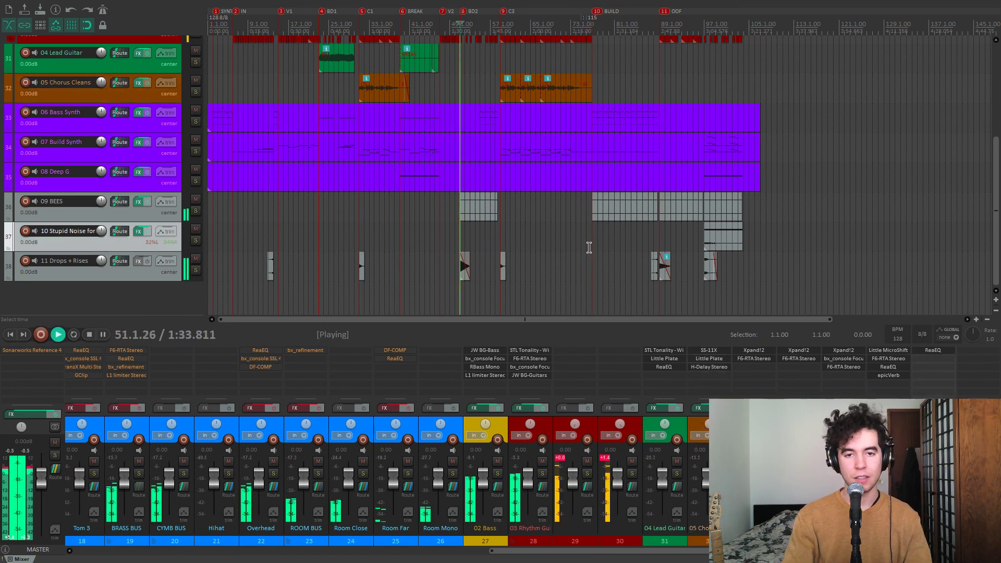
Step: Solo 09 BEES, bypass its effects chain and play the unprocessed sample from marker BD2
{"action": "scroll", "coordinate": [589, 246], "scroll_direction": "up", "scroll_amount": 5}
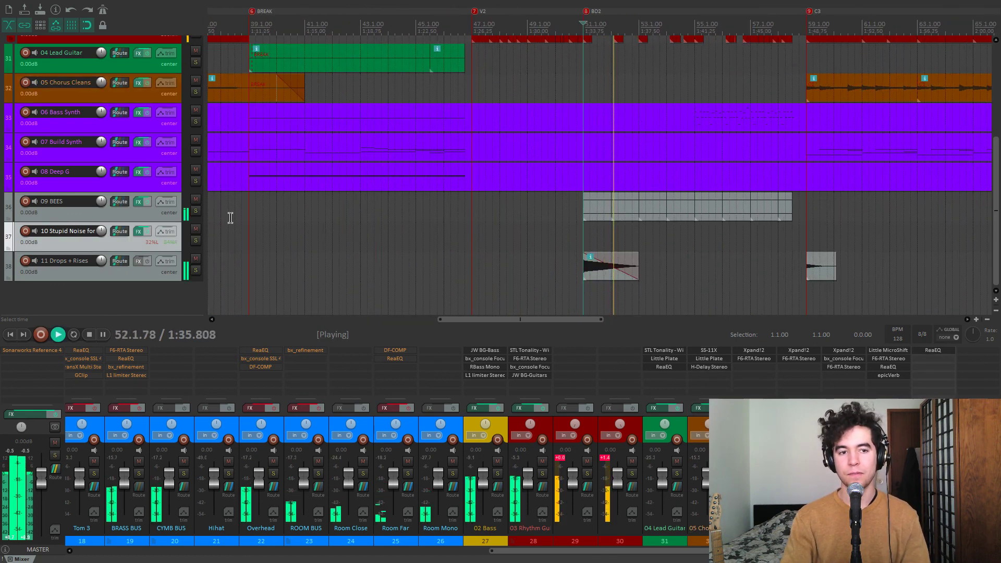
{"action": "left_click", "coordinate": [196, 212]}
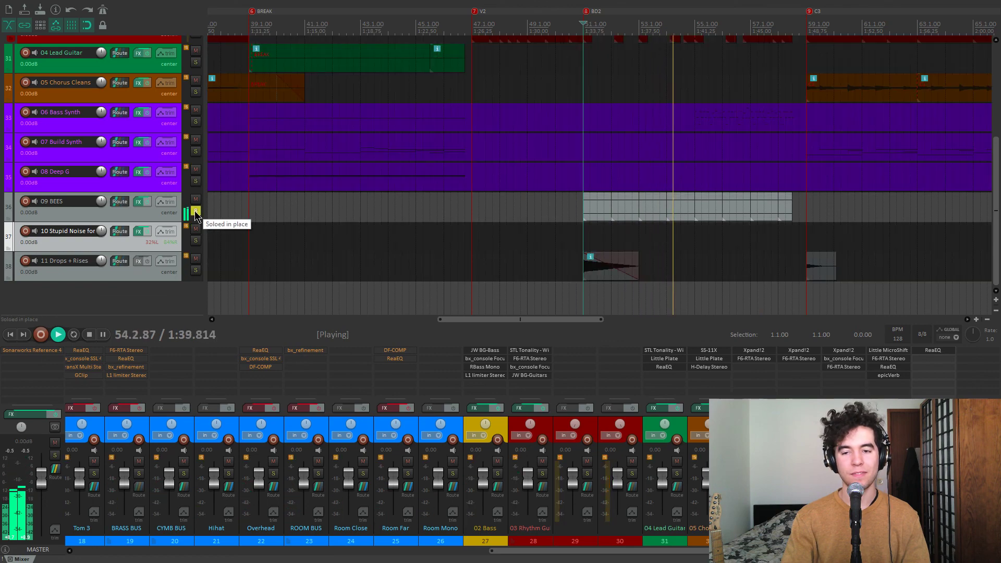
{"action": "key", "text": "space"}
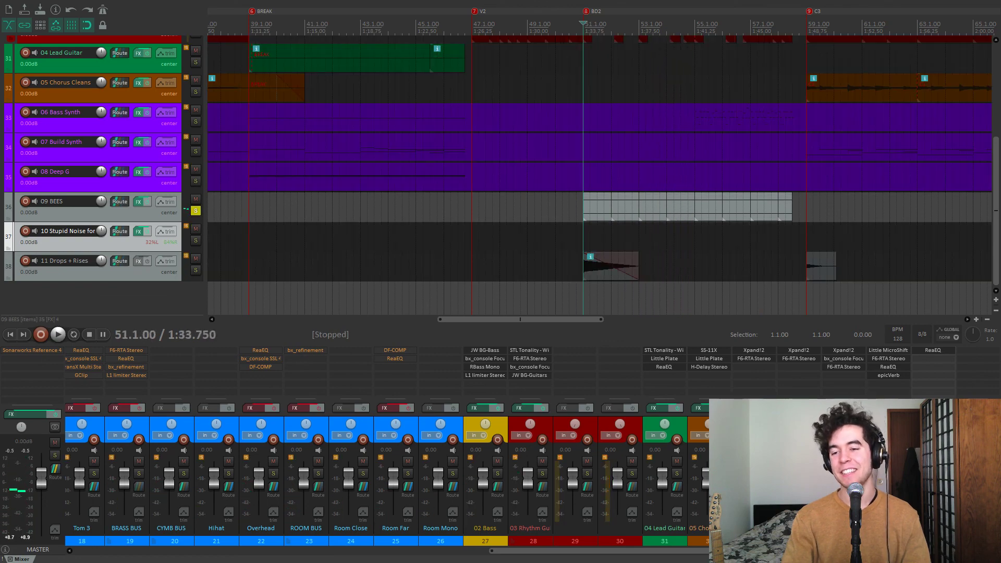
{"action": "scroll", "coordinate": [600, 230], "scroll_direction": "up", "scroll_amount": 3}
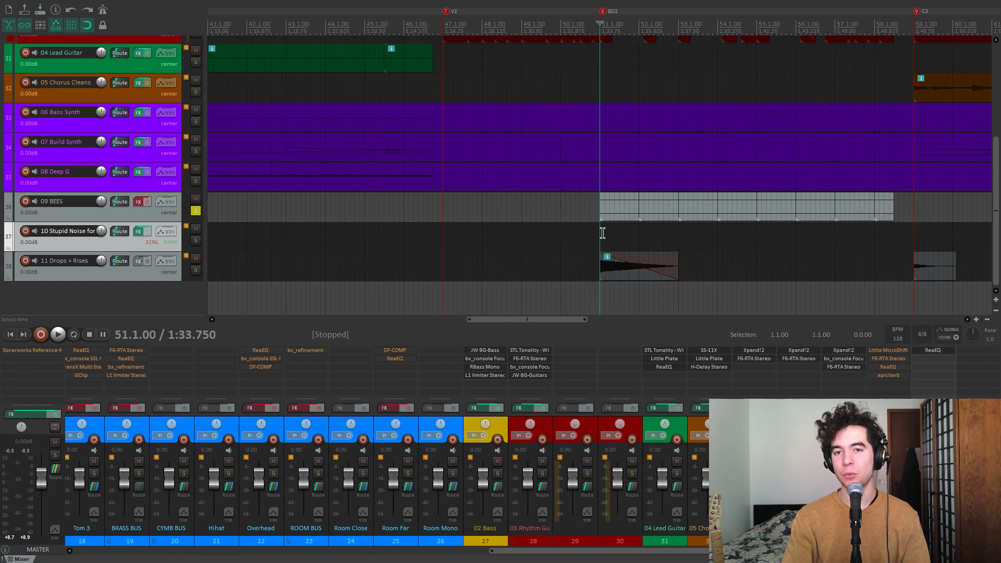
{"action": "key", "text": "space"}
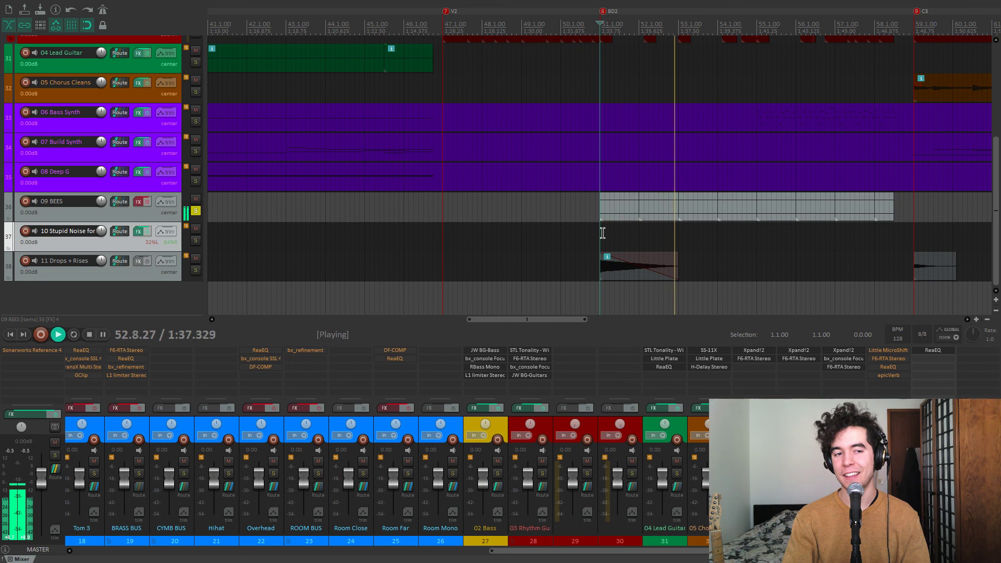
{"action": "key", "text": "space"}
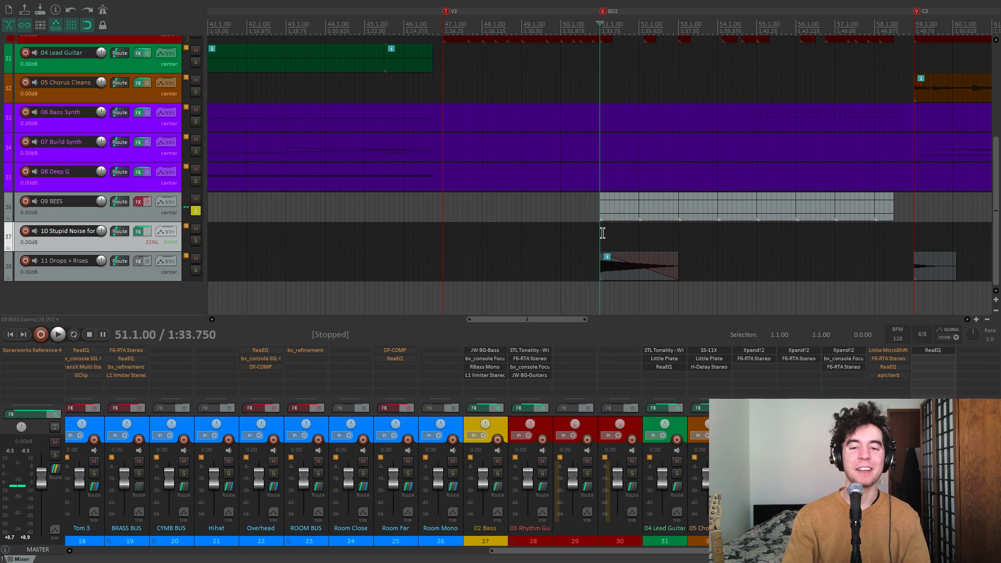
Step: Set the pitch adjust of all 09 BEES items in the BD2 section to 0 semitones and play them
{"action": "left_click_drag", "start_coordinate": [653, 230], "coordinate": [897, 212]}
{"action": "key", "text": "F2"}
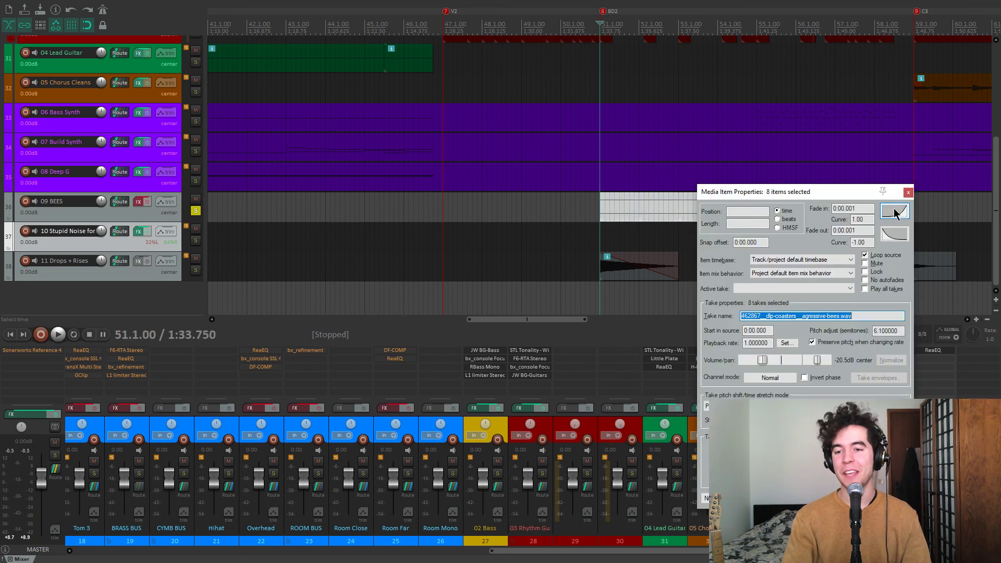
{"action": "double_click", "coordinate": [902, 330]}
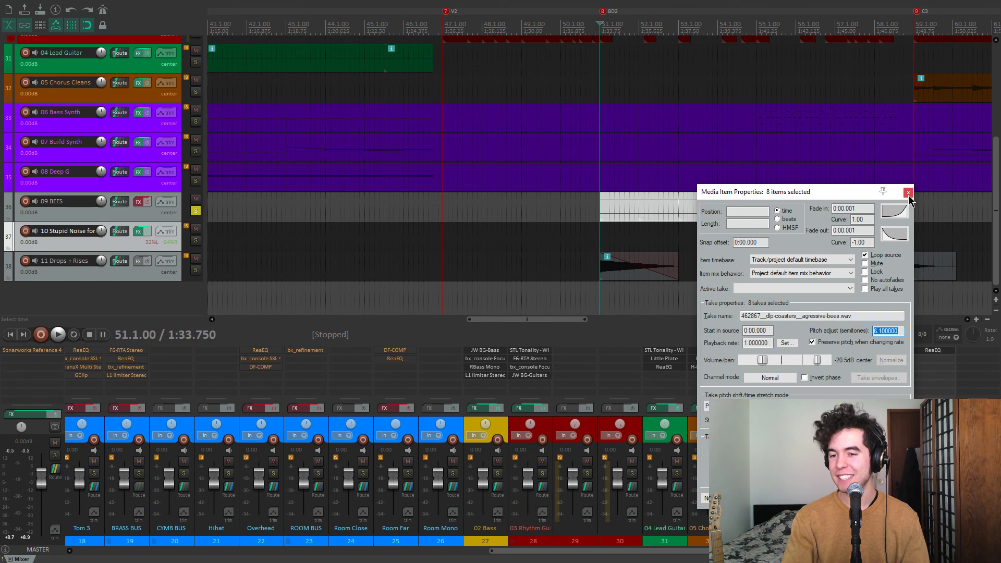
{"action": "type", "text": "0"}
{"action": "key", "text": "Return"}
{"action": "key", "text": "space"}
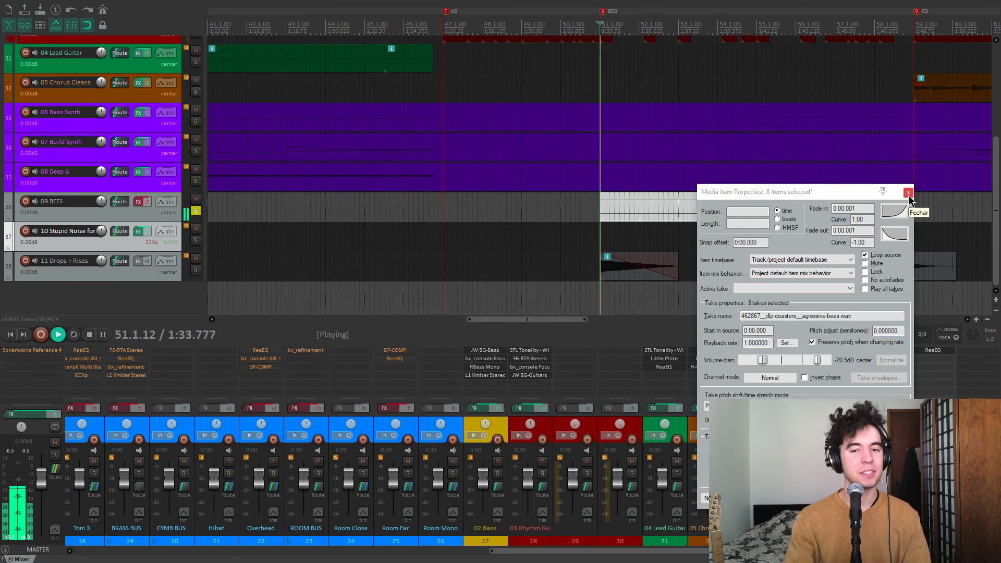
{"action": "key", "text": "space"}
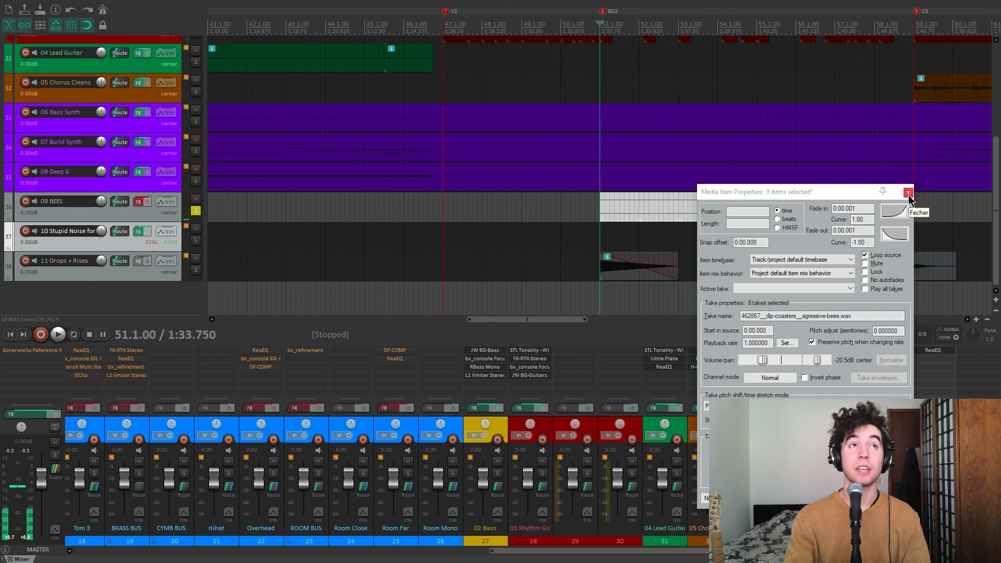
{"action": "key", "text": "space"}
{"action": "key", "text": "space"}
Step: Set the pitch adjust of the selected 09 BEES items to 6.1 semitones, play them and close the item properties
{"action": "left_click_drag", "start_coordinate": [899, 330], "coordinate": [793, 340]}
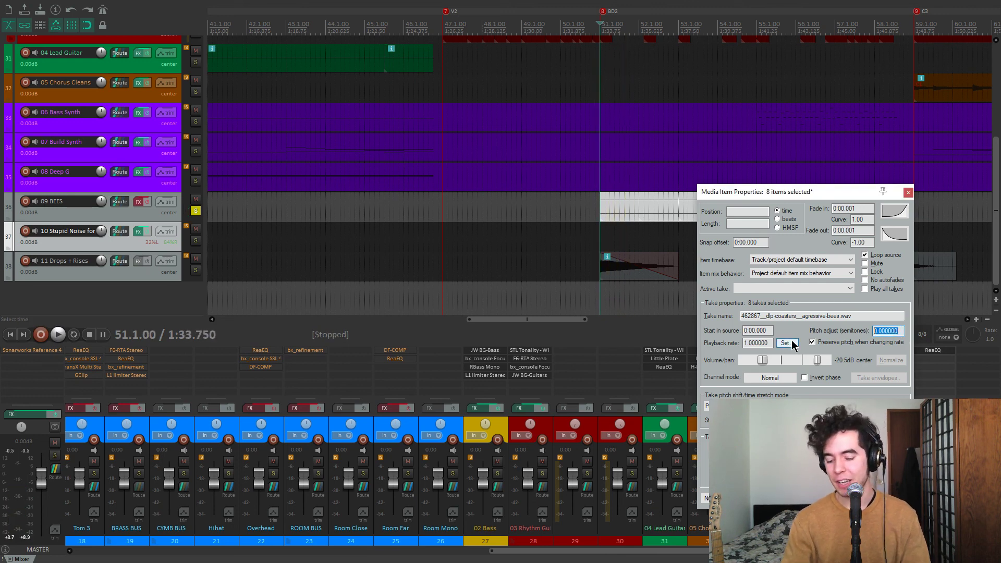
{"action": "key", "text": "space"}
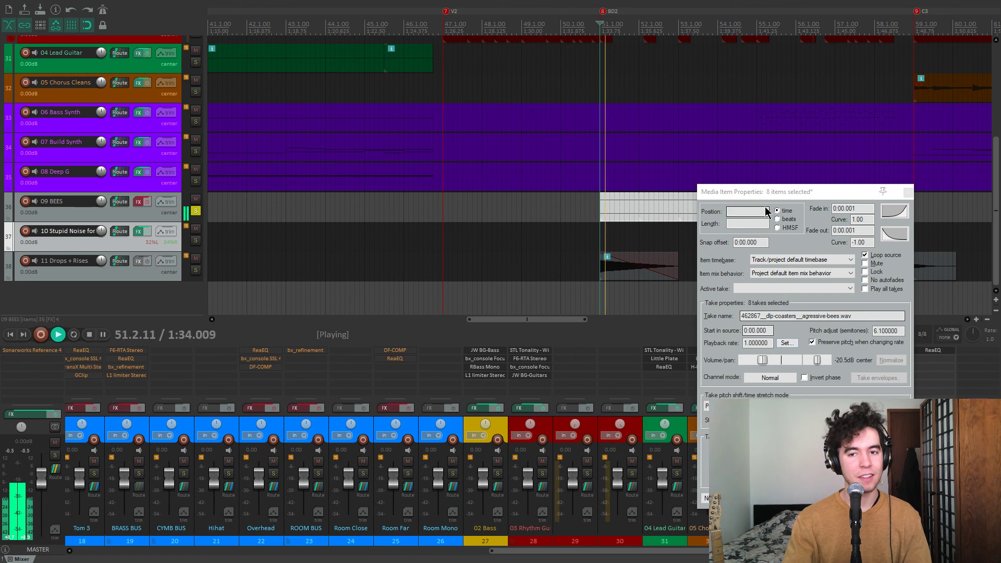
{"action": "left_click", "coordinate": [909, 192]}
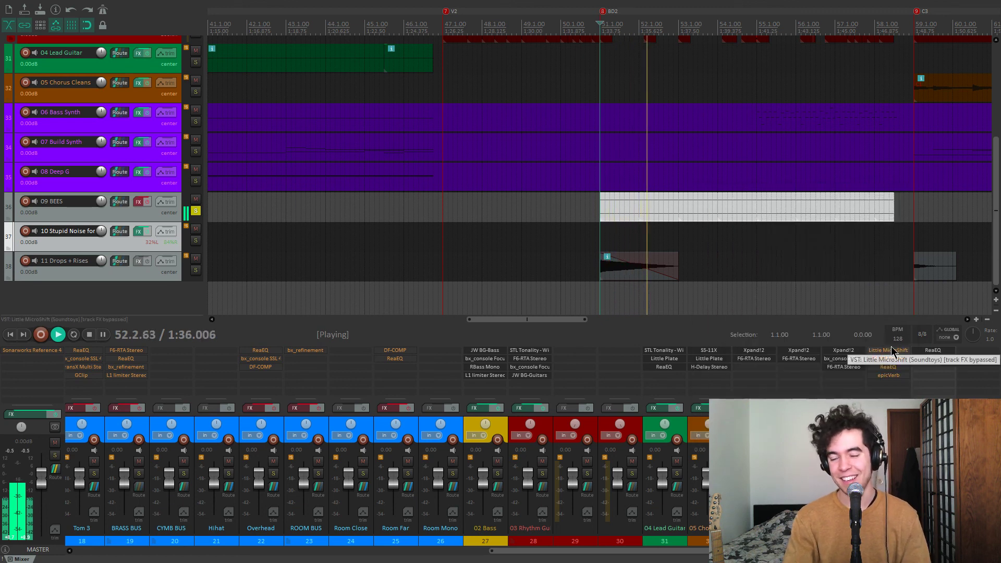
{"action": "key", "text": "space"}
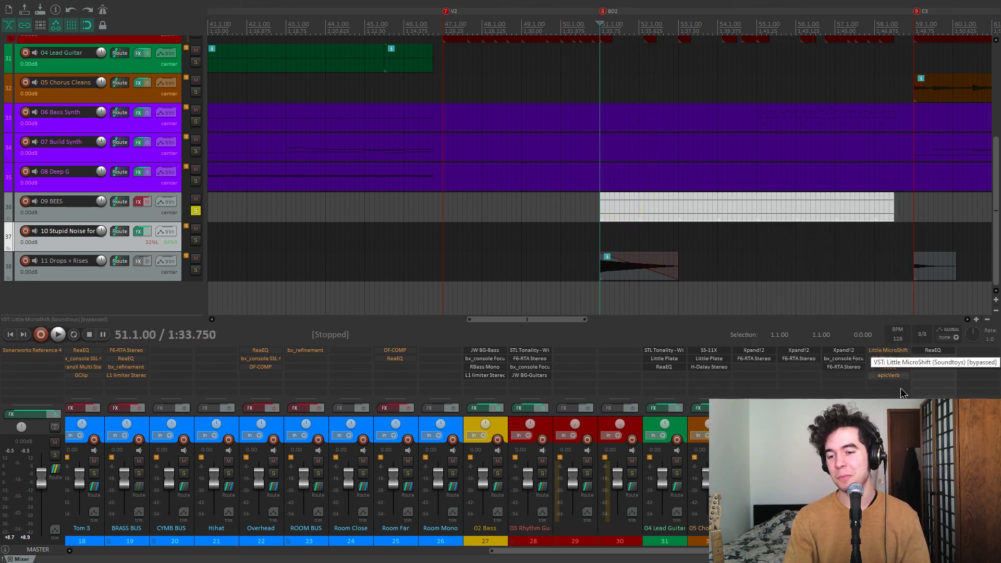
Step: Open Little MicroShift on 09 BEES and play the track with only that plugin enabled
{"action": "left_click", "coordinate": [889, 350]}
{"action": "left_click_drag", "start_coordinate": [251, 39], "coordinate": [359, 79]}
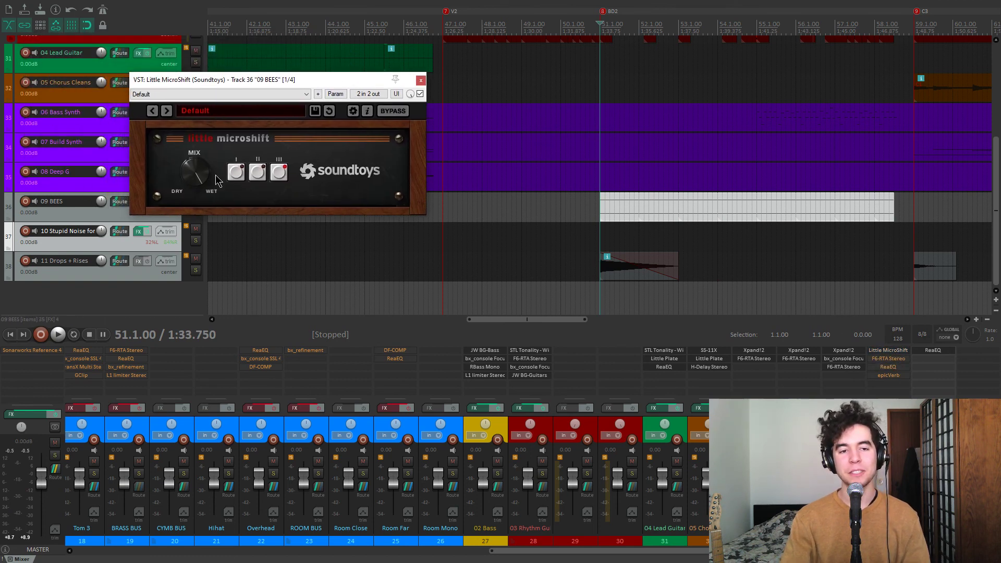
{"action": "key", "text": "space"}
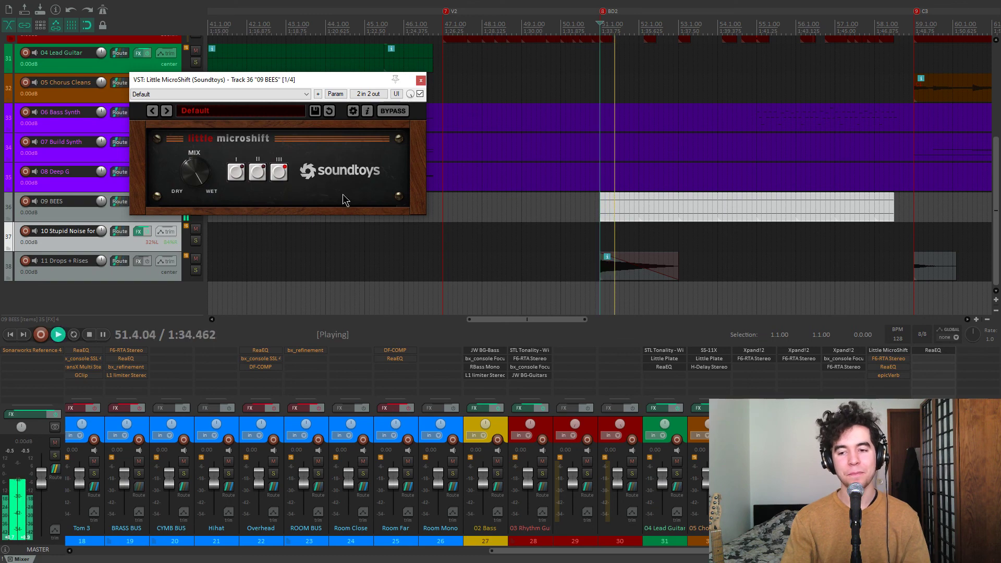
{"action": "key", "text": "space"}
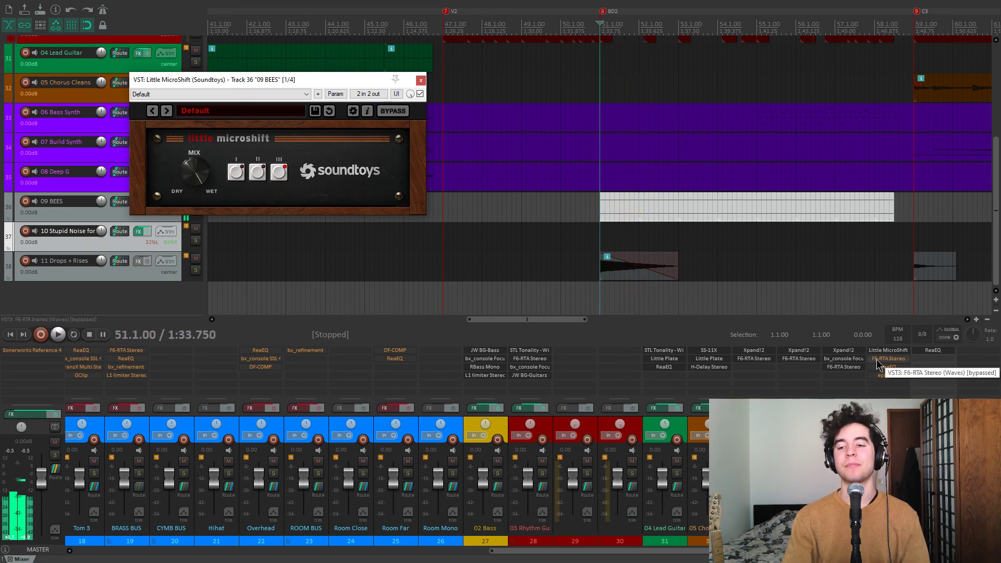
Step: Enable and open F6-RTA Stereo on 09 BEES, close Little MicroShift and examine the EQ's high-pass filter during playback
{"action": "left_click", "coordinate": [879, 362]}
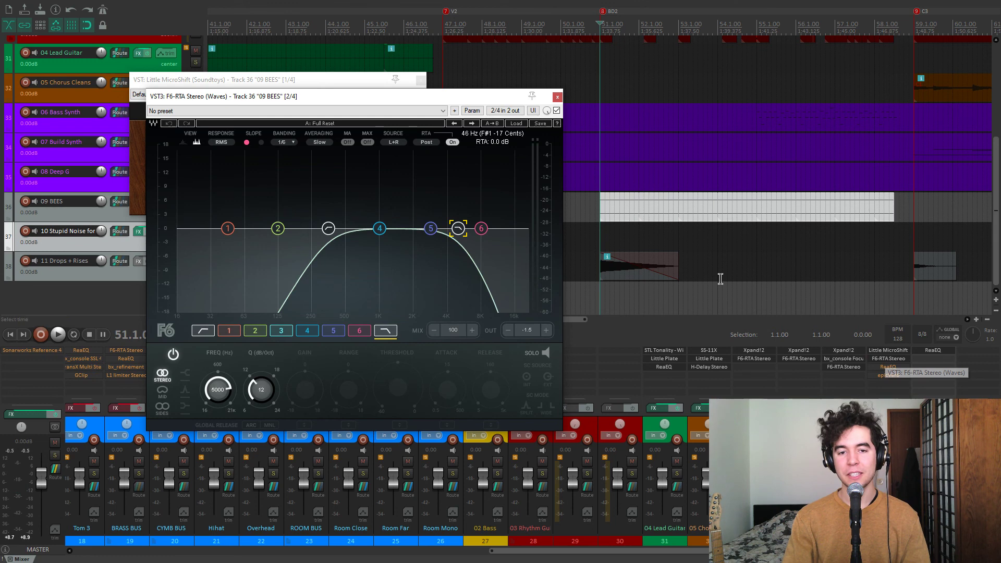
{"action": "key", "text": "space"}
{"action": "left_click", "coordinate": [420, 80]}
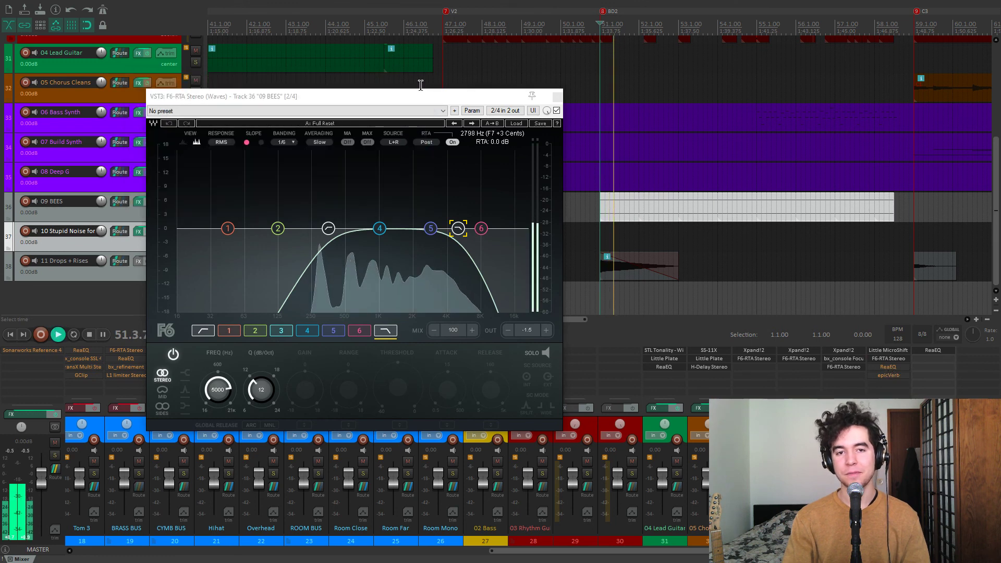
{"action": "left_click_drag", "start_coordinate": [423, 94], "coordinate": [425, 69]}
{"action": "left_click", "coordinate": [331, 202]}
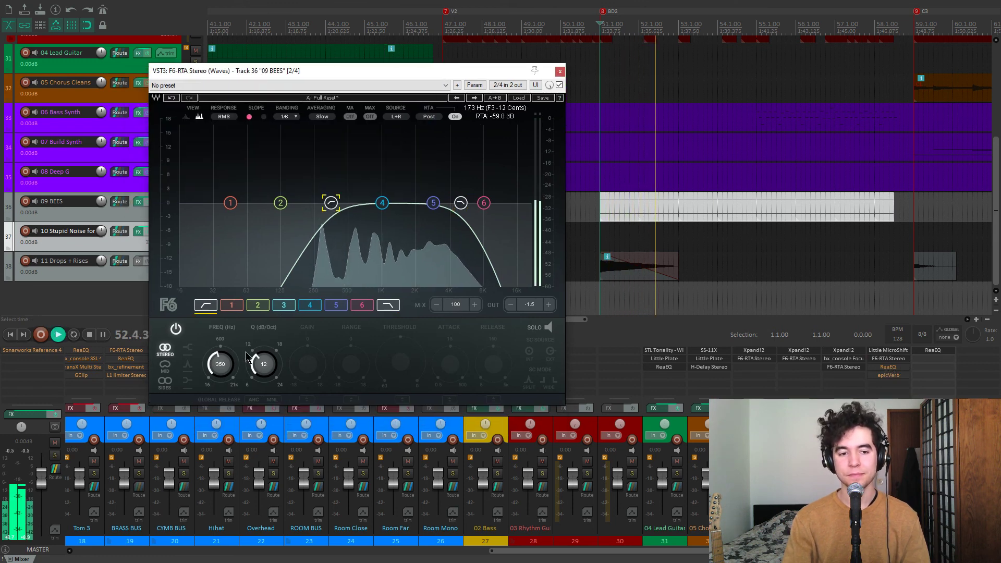
{"action": "key", "text": "space"}
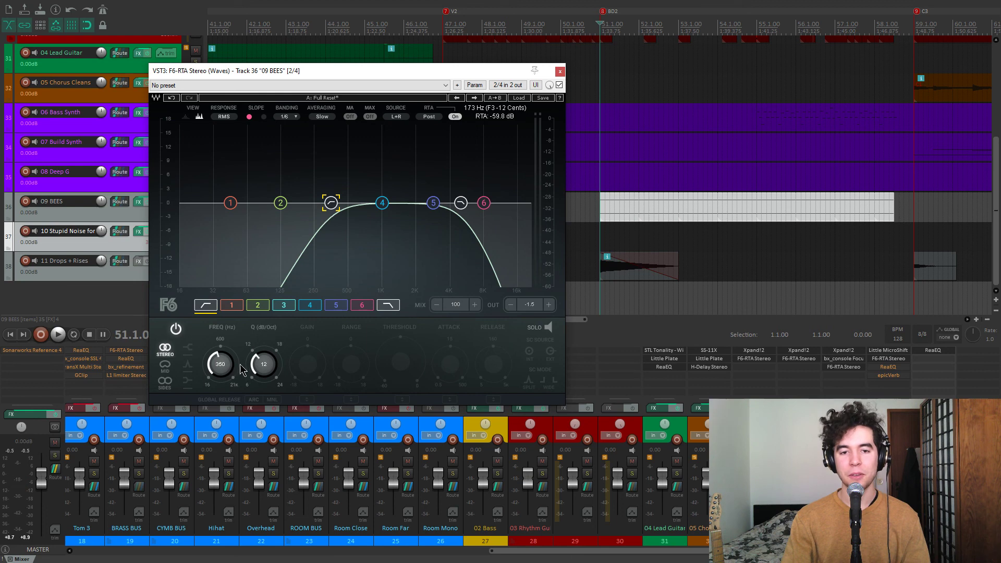
Step: Show the low-pass filter in F6-RTA Stereo on 09 BEES, restart playback and close the plugin
{"action": "left_click", "coordinate": [461, 203]}
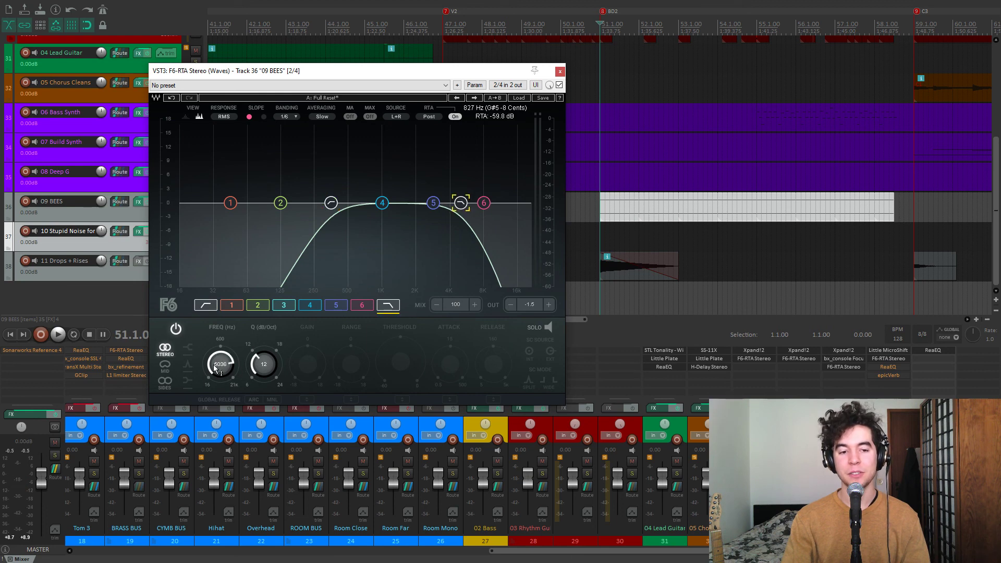
{"action": "key", "text": "space"}
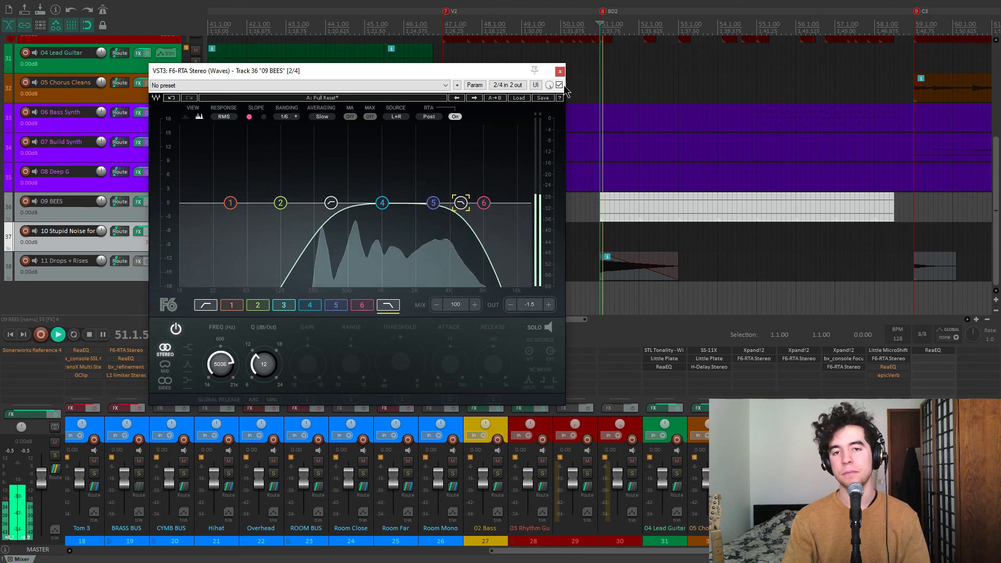
{"action": "left_click", "coordinate": [560, 71]}
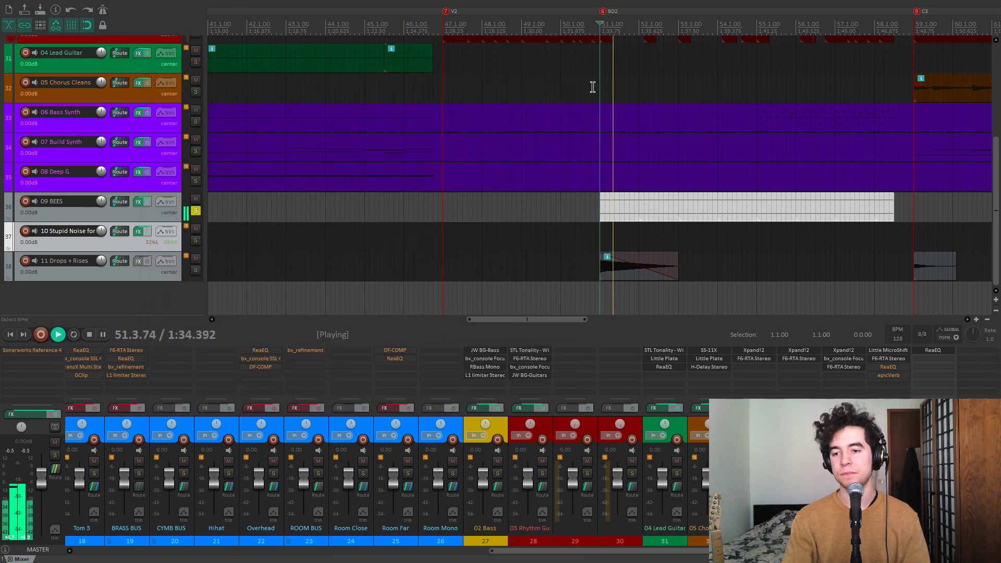
Step: Enable and open ReaEQ on 09 BEES, compare the band 3 gain during playback and close the plugin
{"action": "left_click", "coordinate": [888, 367]}
{"action": "left_click_drag", "start_coordinate": [131, 39], "coordinate": [292, 83]}
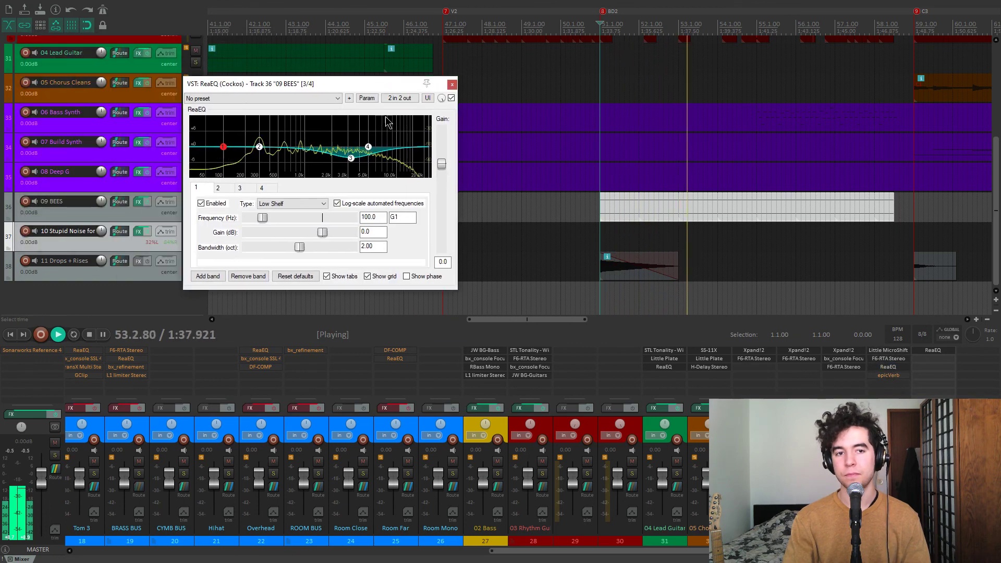
{"action": "key", "text": "space"}
{"action": "left_click", "coordinate": [351, 158]}
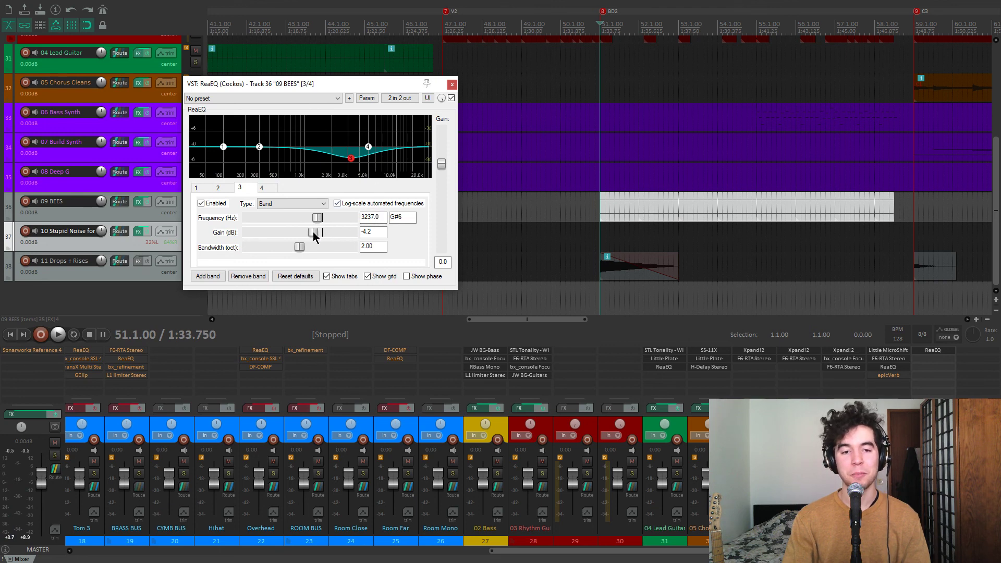
{"action": "key", "text": "space"}
{"action": "mouse_move", "coordinate": [313, 236]}
{"action": "left_mouse_down"}
{"action": "mouse_move", "coordinate": [346, 235]}
{"action": "mouse_move", "coordinate": [313, 233]}
{"action": "left_mouse_up"}
{"action": "key", "text": "space"}
{"action": "left_click", "coordinate": [452, 85]}
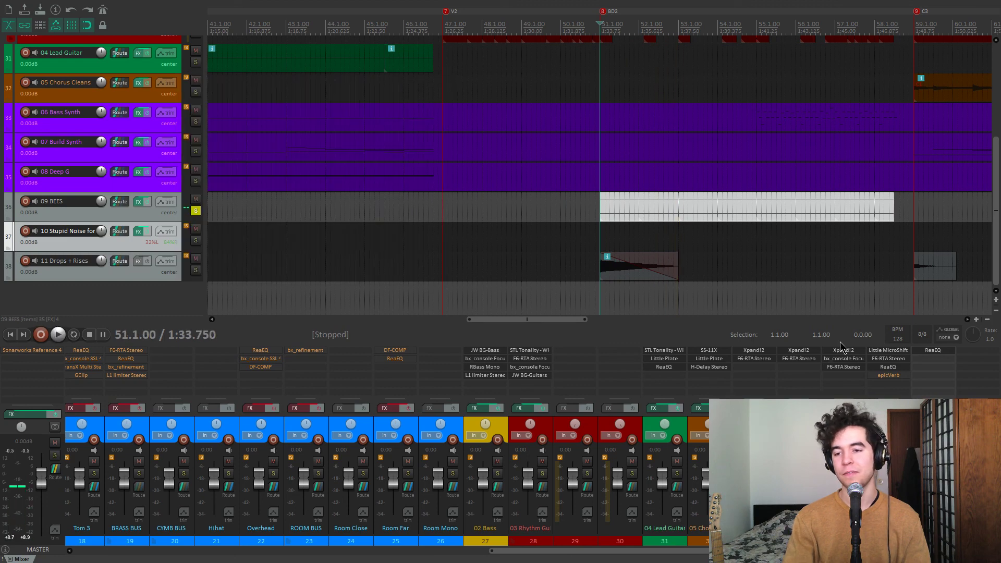
Step: Enable and open epicVerb on 09 BEES and play the soloed track with the reverb active
{"action": "left_click", "coordinate": [888, 375]}
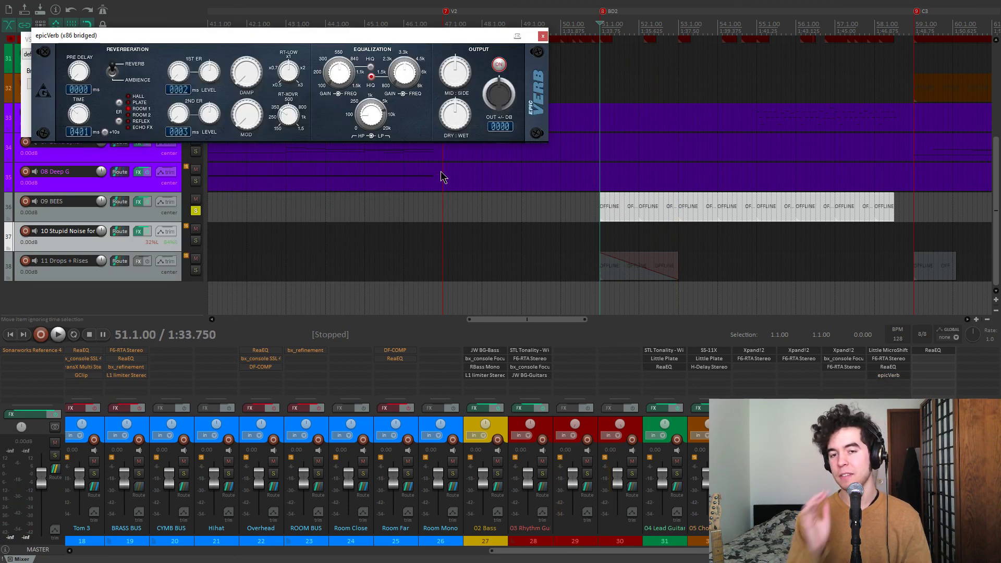
{"action": "left_click", "coordinate": [595, 72]}
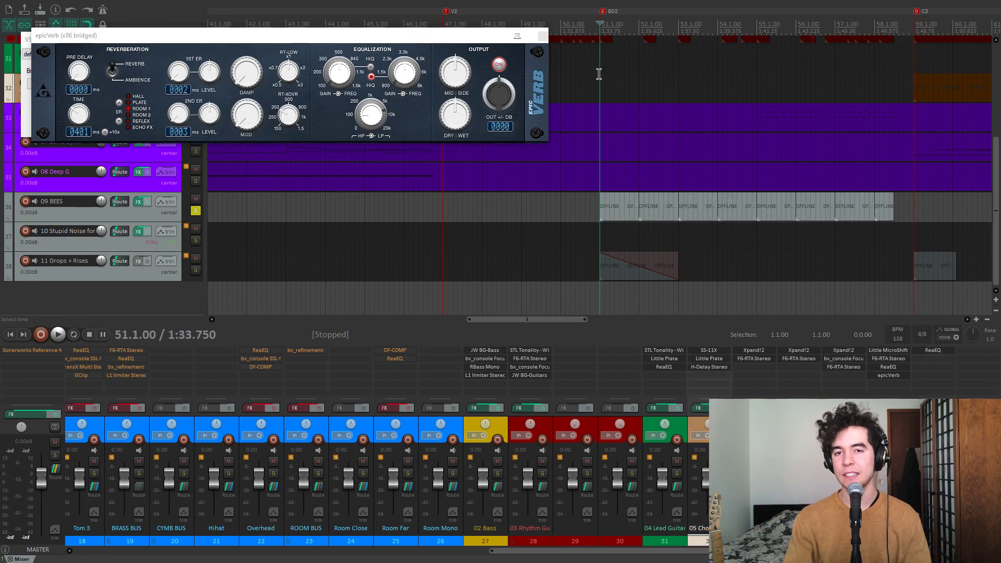
{"action": "key", "text": "space"}
{"action": "key", "text": "space"}
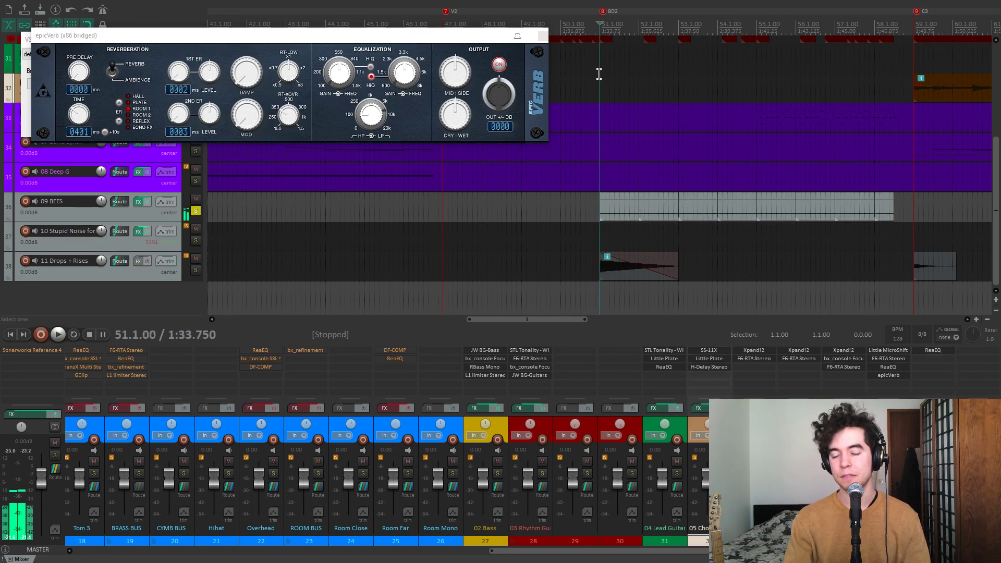
{"action": "key", "text": "space"}
{"action": "key", "text": "space"}
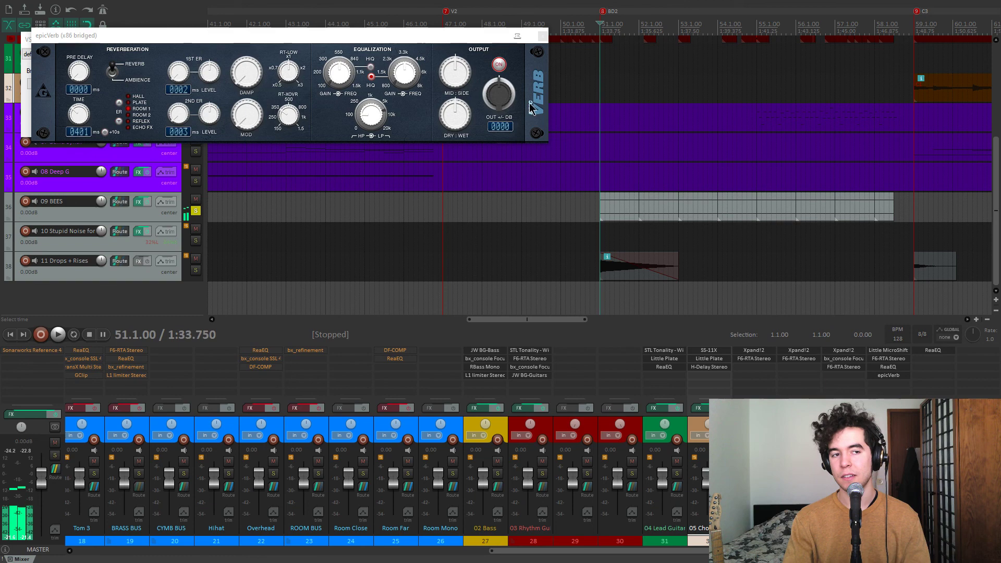
Step: Close the epicVerb windows, unsolo 09 BEES and play the full mix from the BD2 marker
{"action": "left_click", "coordinate": [176, 73]}
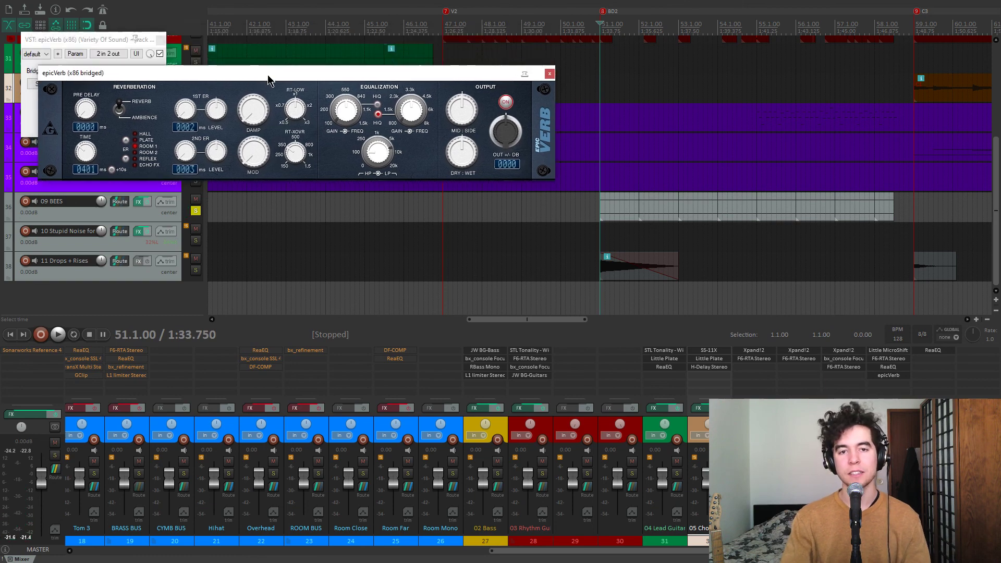
{"action": "left_click_drag", "start_coordinate": [472, 93], "coordinate": [481, 93]}
{"action": "left_click", "coordinate": [566, 87]}
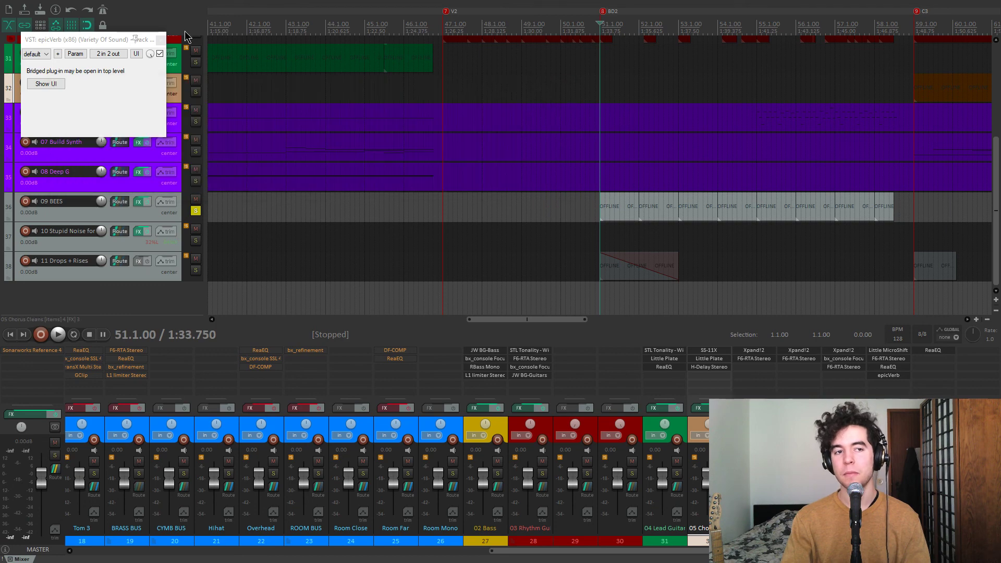
{"action": "left_click", "coordinate": [161, 39]}
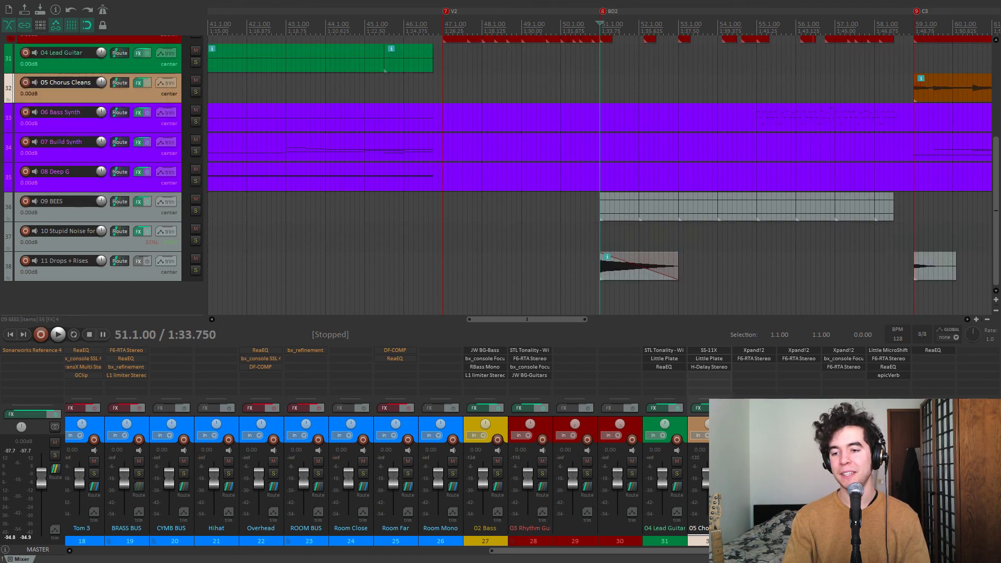
{"action": "key", "text": "space"}
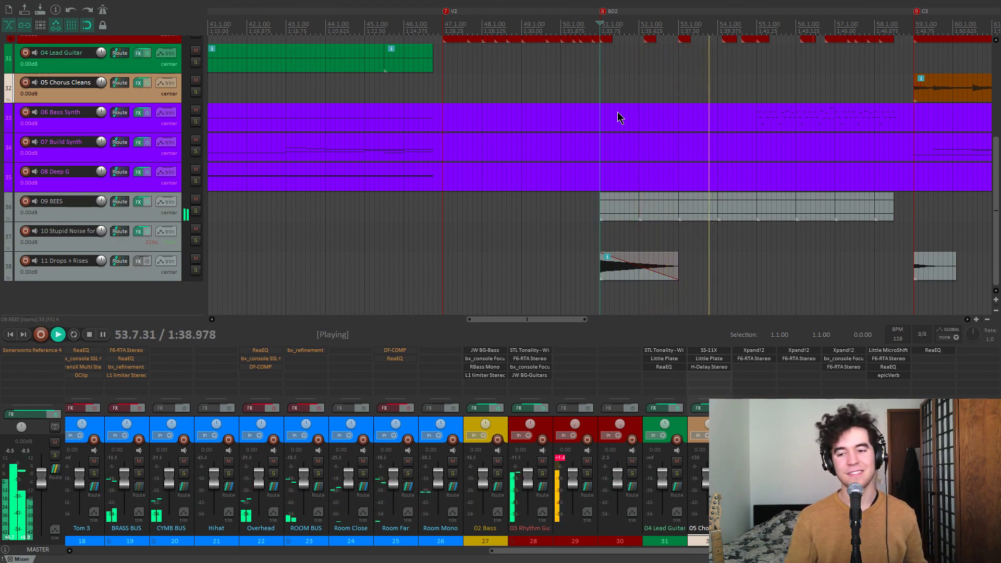
{"action": "key", "text": "space"}
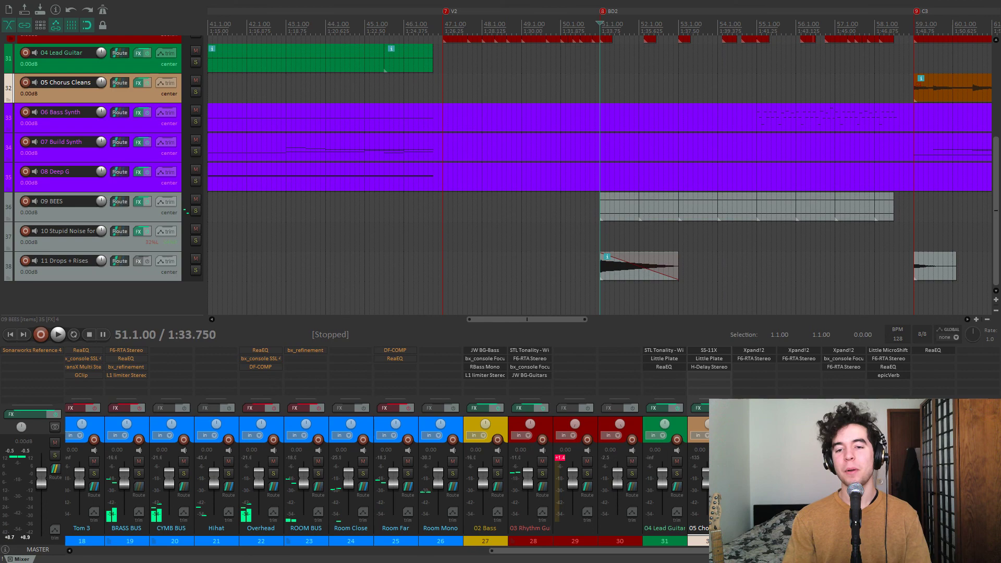
Step: Solo 10 Stupid Noise for Tension and play it from bar 97 with its effects bypassed
{"action": "scroll", "coordinate": [730, 283], "scroll_direction": "down", "scroll_amount": 10}
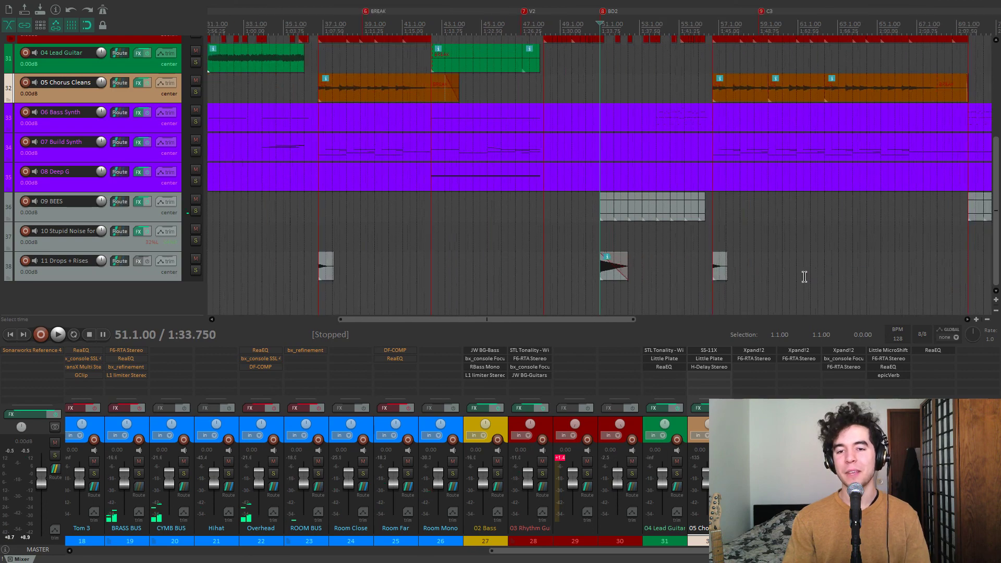
{"action": "left_click", "coordinate": [705, 290]}
{"action": "scroll", "coordinate": [730, 290], "scroll_direction": "up", "scroll_amount": 6}
{"action": "left_click", "coordinate": [196, 241]}
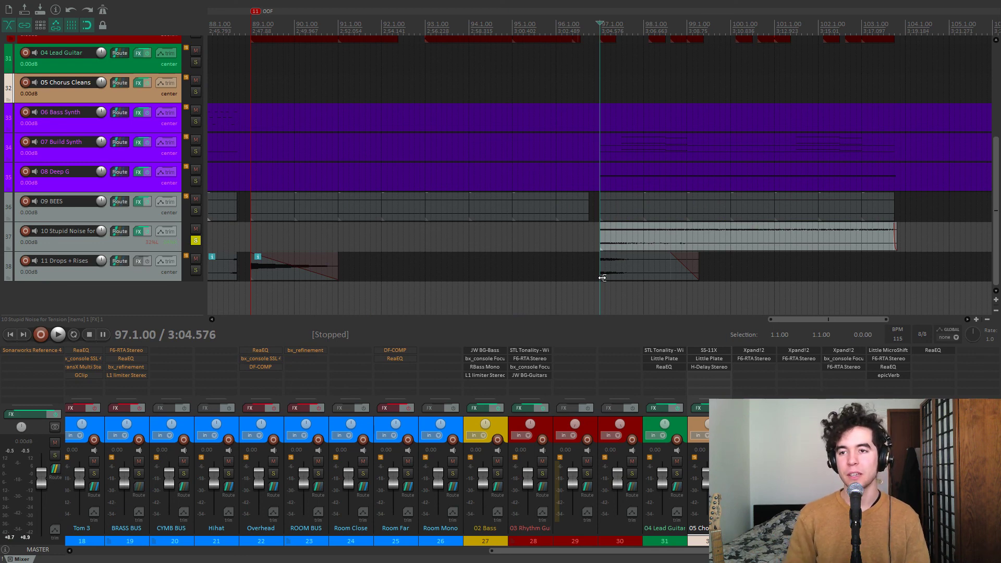
{"action": "key", "text": "space"}
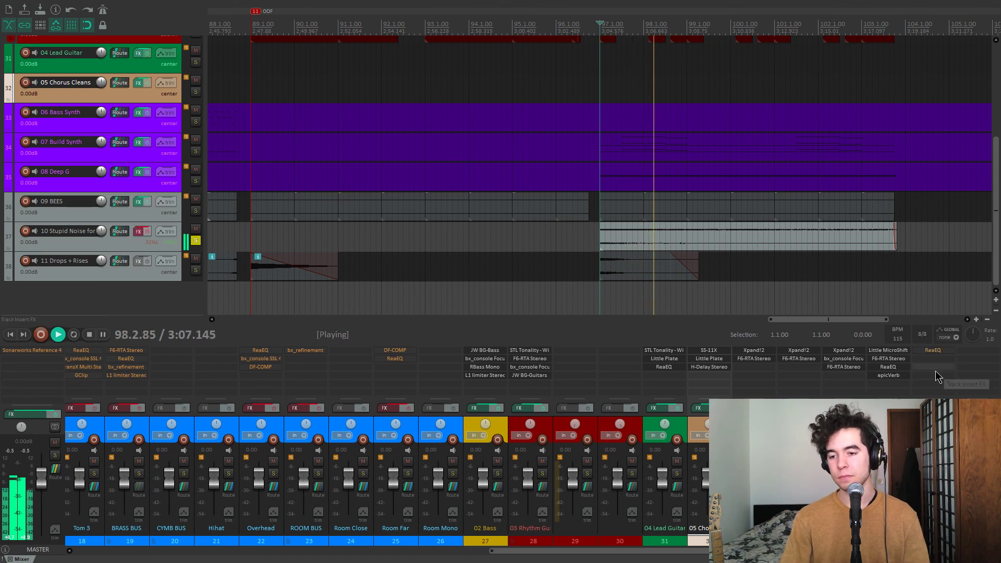
Step: Open ReaEQ on 10 Stupid Noise for Tension, stop playback and set the EQ's output gain to 0.4
{"action": "left_click", "coordinate": [937, 352]}
{"action": "left_click_drag", "start_coordinate": [239, 41], "coordinate": [467, 80]}
{"action": "key", "text": "space"}
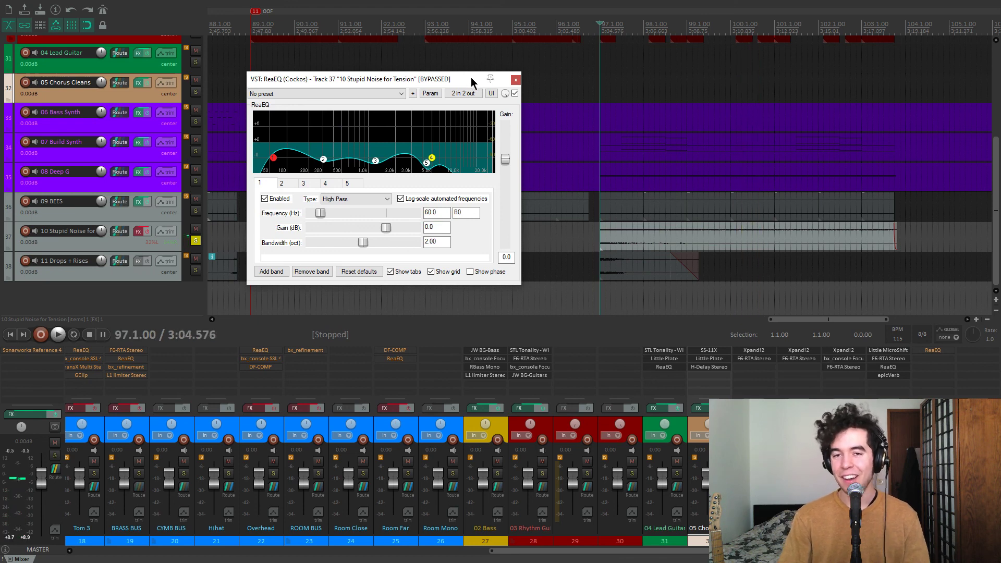
{"action": "left_click_drag", "start_coordinate": [466, 79], "coordinate": [504, 79]}
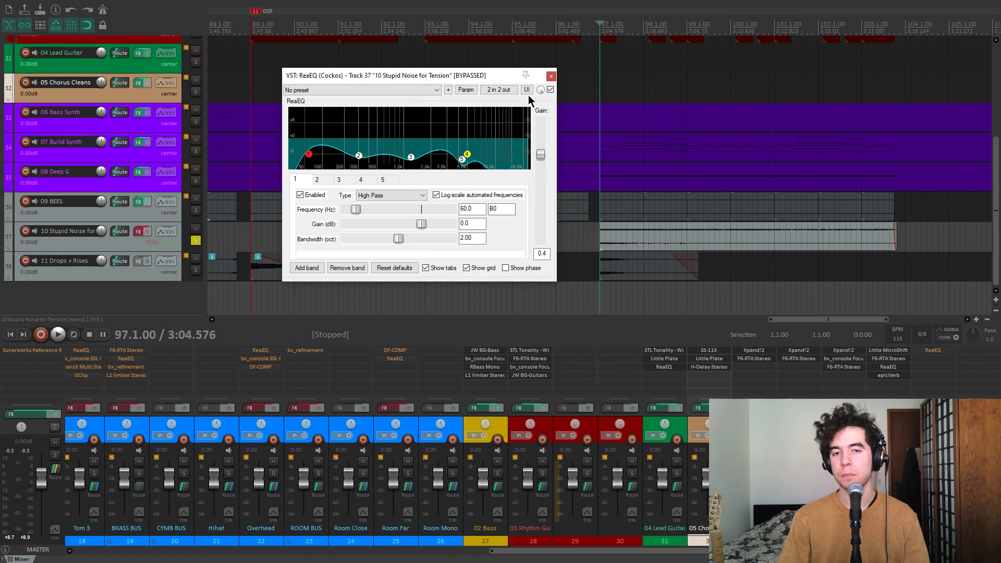
Step: Enable ReaEQ on 10 Stupid Noise for Tension, compare it bypassed and active during playback, and close the plugin
{"action": "key", "text": "space"}
{"action": "left_click", "coordinate": [551, 89]}
{"action": "key", "text": "space"}
{"action": "left_click", "coordinate": [940, 396]}
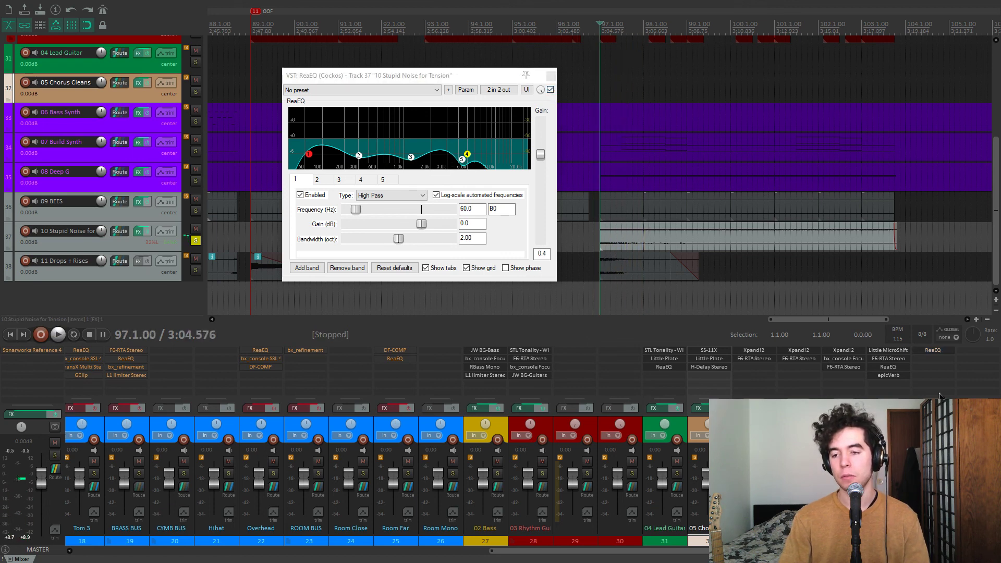
{"action": "key", "text": "space"}
{"action": "left_click", "coordinate": [551, 93]}
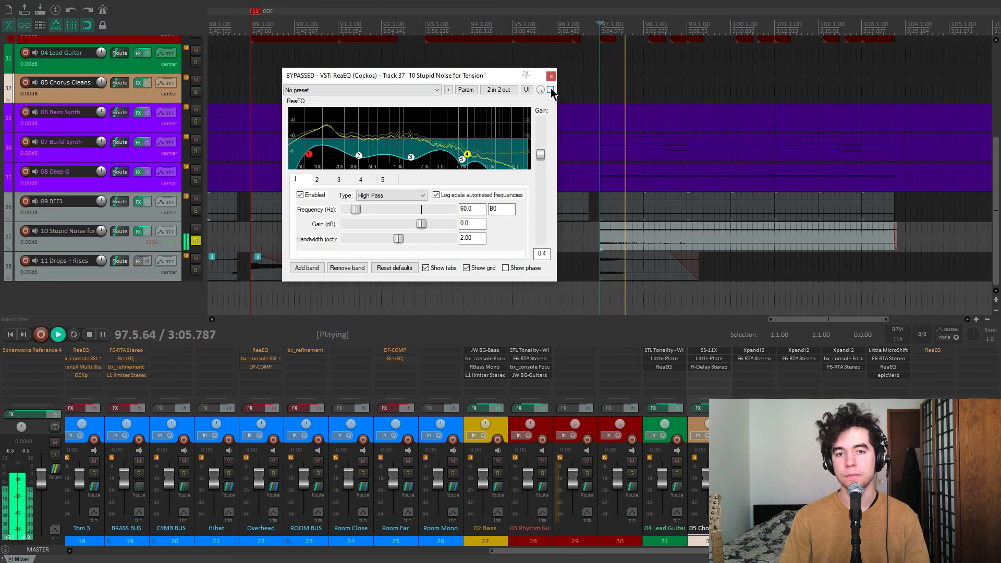
{"action": "left_click", "coordinate": [551, 90]}
{"action": "left_click", "coordinate": [550, 90]}
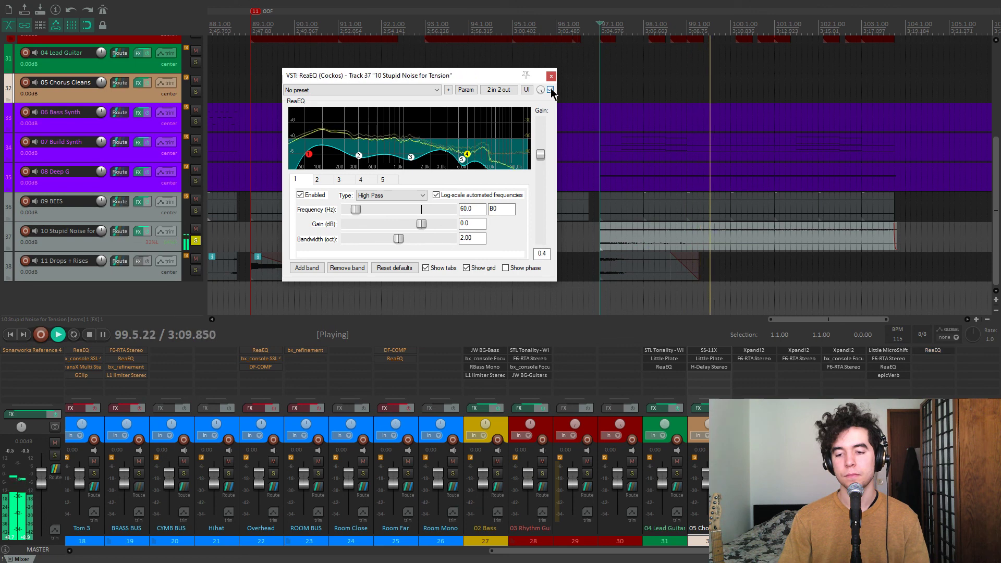
{"action": "key", "text": "space"}
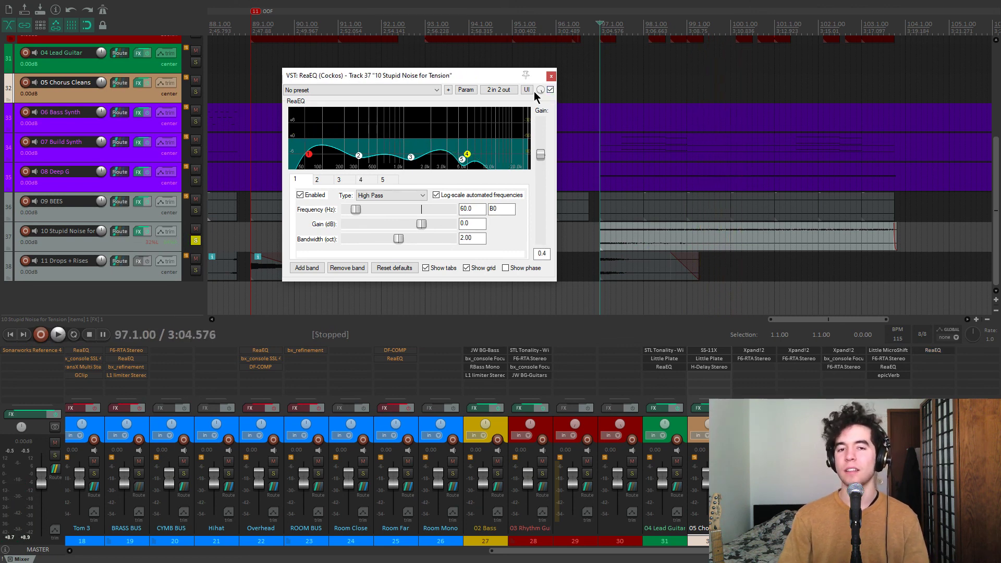
{"action": "left_click_drag", "start_coordinate": [494, 80], "coordinate": [493, 85]}
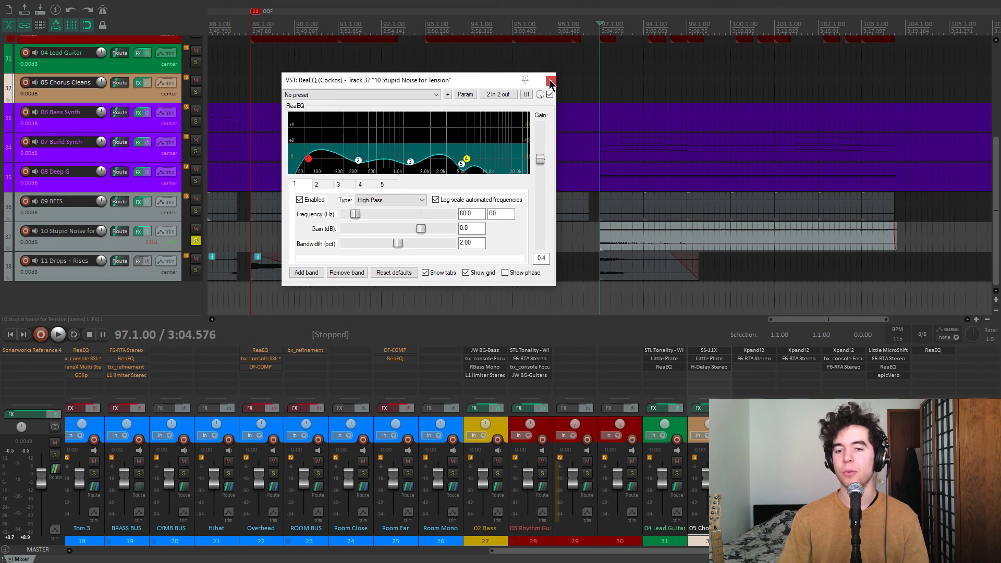
{"action": "left_click", "coordinate": [550, 83]}
Step: Switch the solo from 10 Stupid Noise for Tension to 11 Drops + Rises and play its first clip before V1
{"action": "scroll", "coordinate": [333, 244], "scroll_direction": "down", "scroll_amount": 4}
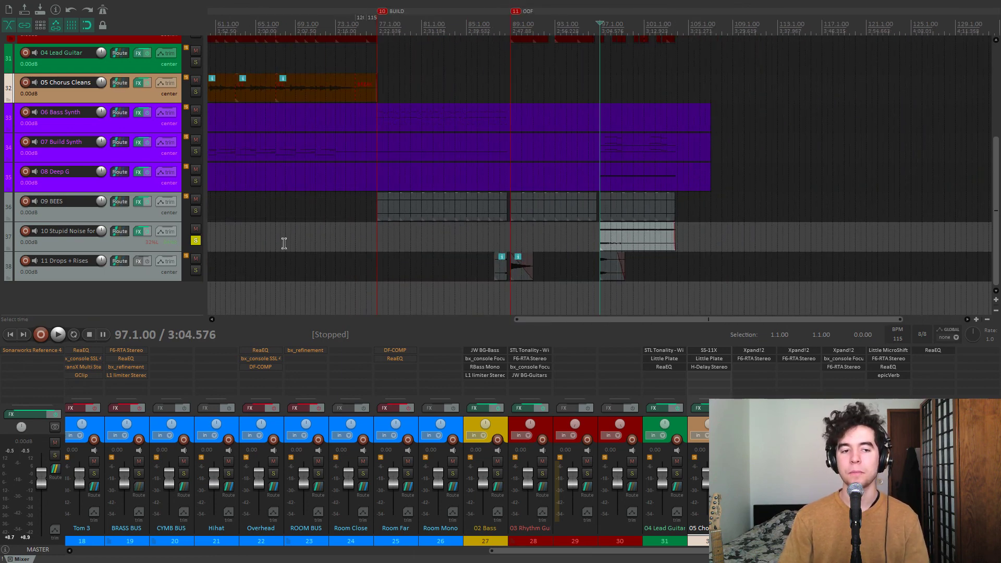
{"action": "left_click", "coordinate": [195, 240]}
{"action": "left_click", "coordinate": [196, 270]}
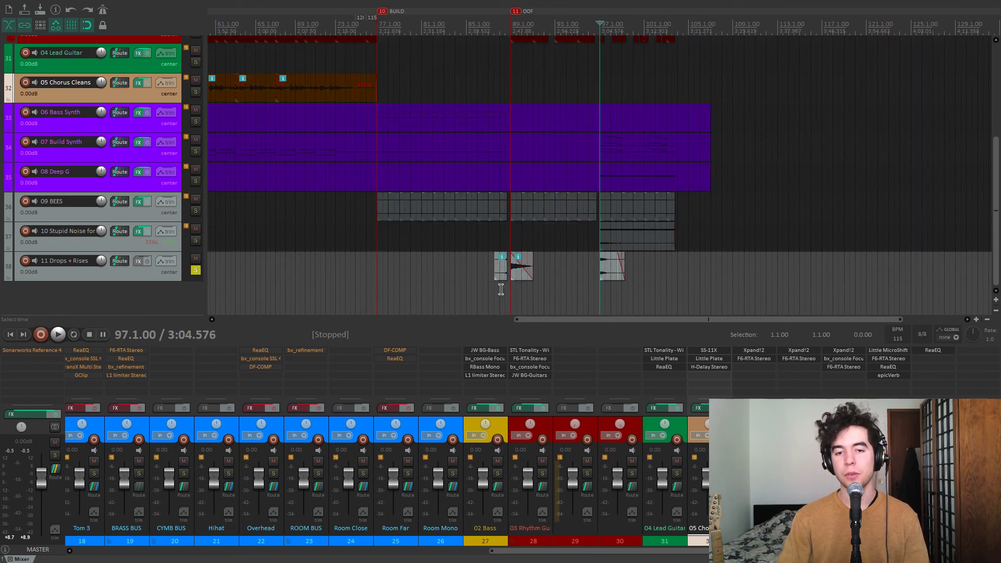
{"action": "left_click", "coordinate": [500, 289]}
{"action": "scroll", "coordinate": [632, 292], "scroll_direction": "up", "scroll_amount": 8}
{"action": "scroll", "coordinate": [780, 288], "scroll_direction": "down", "scroll_amount": 10}
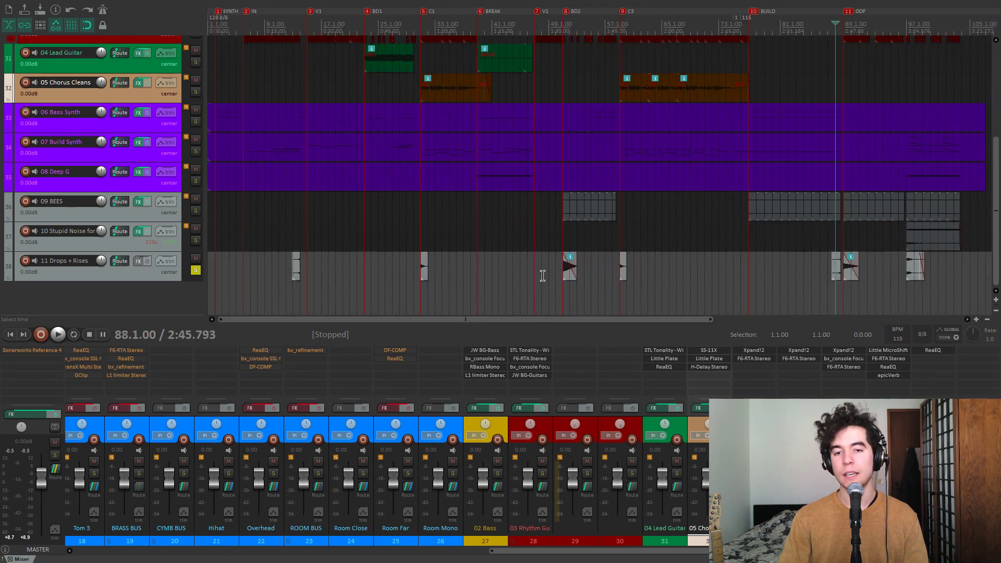
{"action": "left_click", "coordinate": [294, 294]}
{"action": "scroll", "coordinate": [604, 276], "scroll_direction": "up", "scroll_amount": 5}
{"action": "key", "text": "space"}
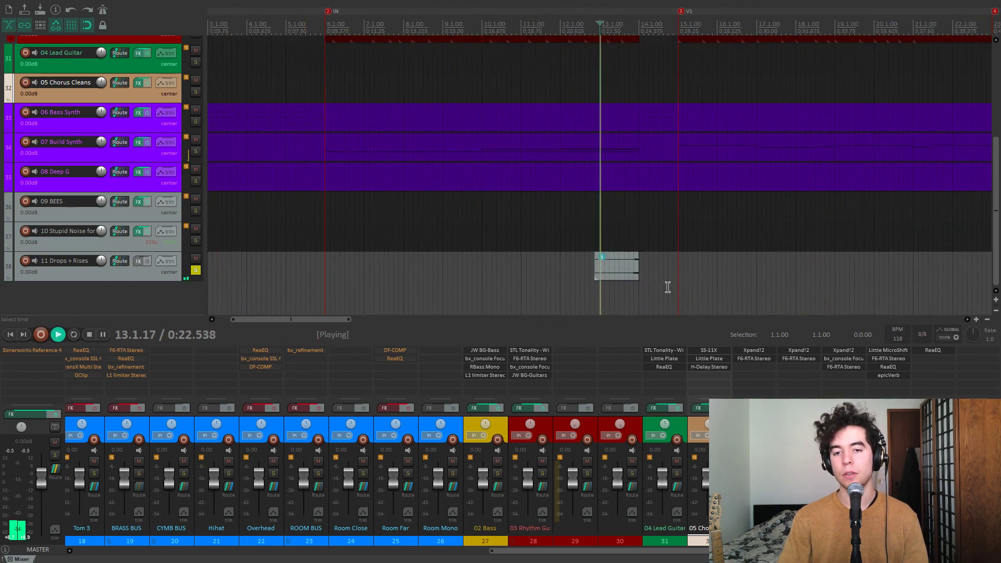
{"action": "scroll", "coordinate": [504, 289], "scroll_direction": "down", "scroll_amount": 5}
{"action": "key", "text": "space"}
Step: Play the soloed 11 Drops + Rises clip at the C1 marker
{"action": "left_click", "coordinate": [504, 290]}
{"action": "scroll", "coordinate": [626, 290], "scroll_direction": "up", "scroll_amount": 5}
{"action": "key", "text": "space"}
{"action": "scroll", "coordinate": [626, 290], "scroll_direction": "down", "scroll_amount": 5}
{"action": "key", "text": "space"}
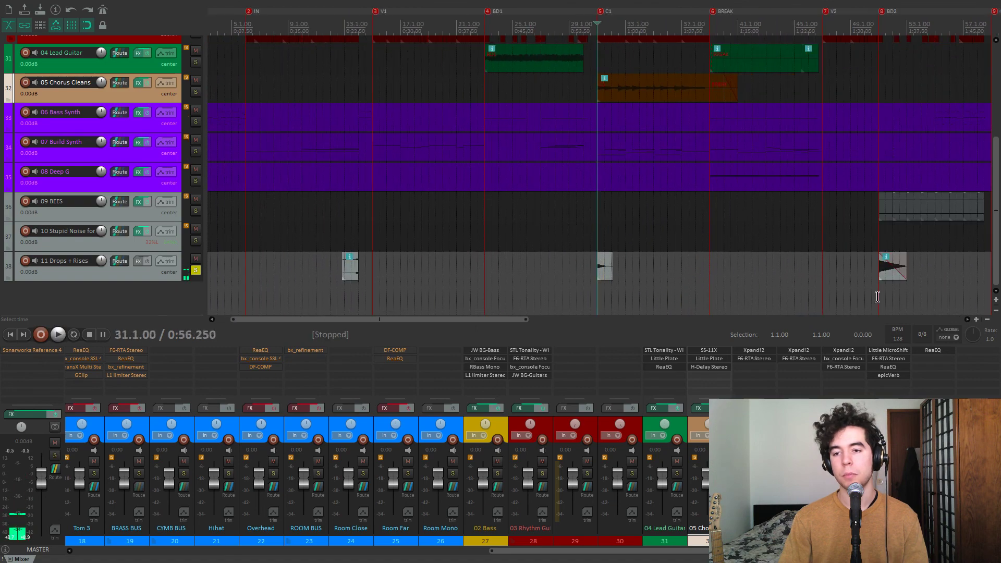
Step: Play the soloed 11 Drops + Rises clip at the BD2 marker, then stop playback
{"action": "left_click", "coordinate": [814, 287]}
{"action": "scroll", "coordinate": [811, 305], "scroll_direction": "up", "scroll_amount": 5}
{"action": "scroll", "coordinate": [704, 295], "scroll_direction": "down", "scroll_amount": 5}
{"action": "key", "text": "space"}
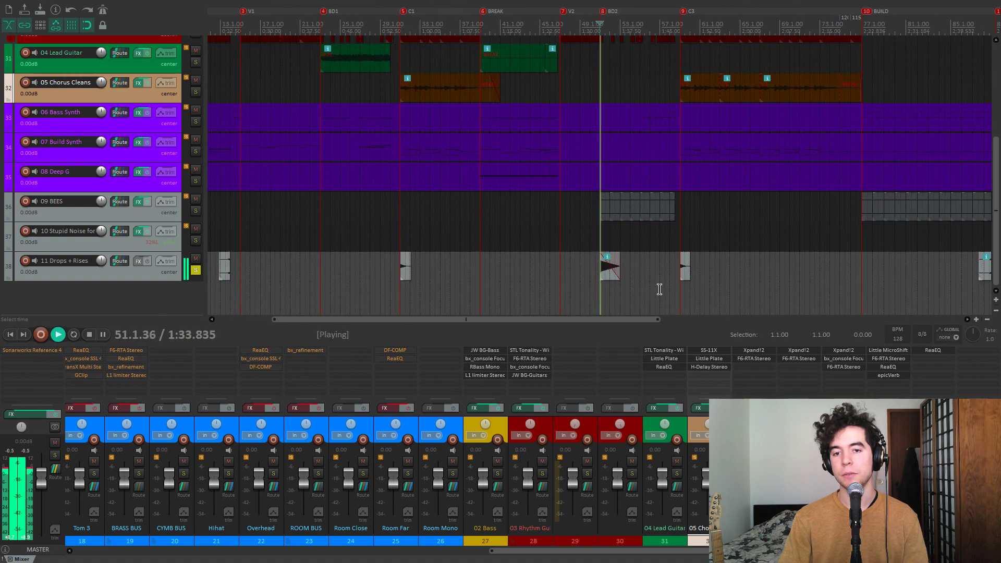
{"action": "scroll", "coordinate": [699, 288], "scroll_direction": "down", "scroll_amount": 5}
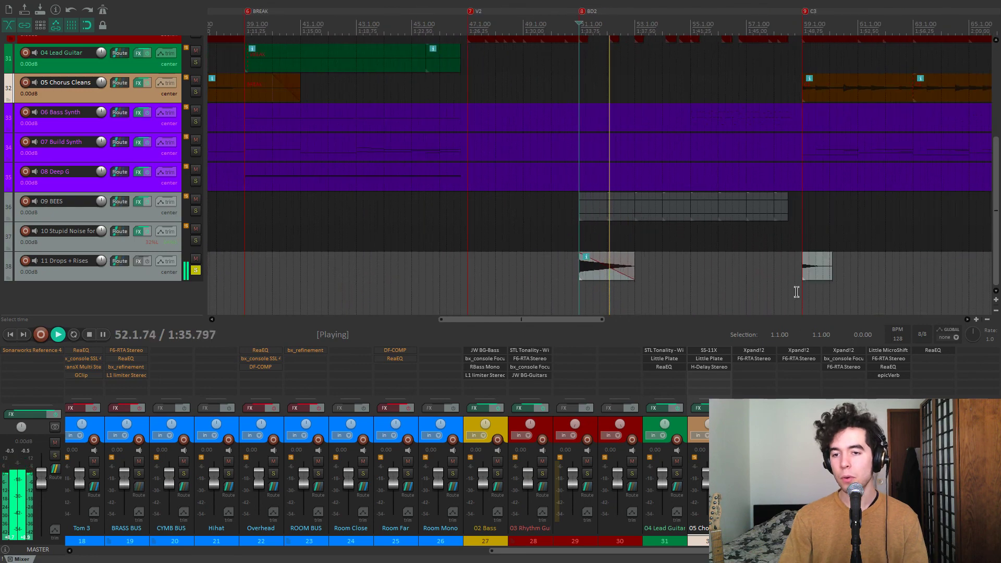
{"action": "scroll", "coordinate": [793, 286], "scroll_direction": "down", "scroll_amount": 5}
{"action": "key", "text": "space"}
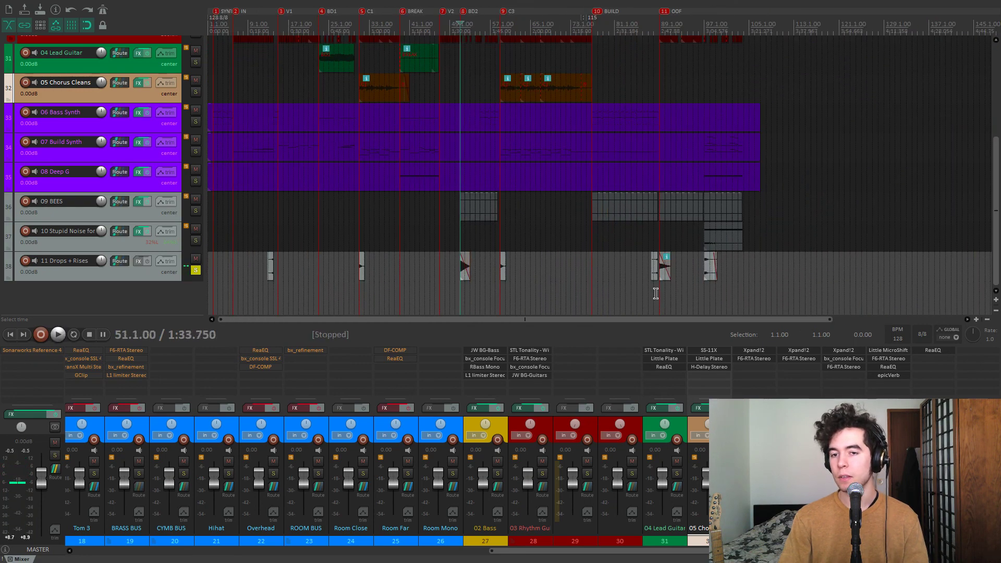
Step: Play the last 11 Drops + Rises clip near bar 97 and stop playback
{"action": "left_click", "coordinate": [655, 291]}
{"action": "scroll", "coordinate": [678, 289], "scroll_direction": "up", "scroll_amount": 5}
{"action": "left_click", "coordinate": [866, 292]}
{"action": "key", "text": "space"}
{"action": "scroll", "coordinate": [719, 286], "scroll_direction": "down", "scroll_amount": 2}
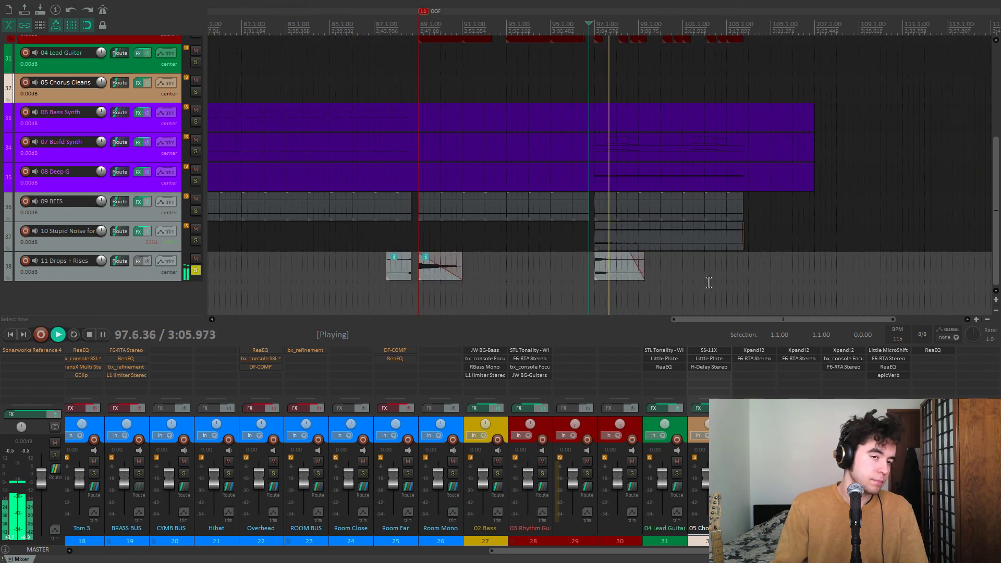
{"action": "scroll", "coordinate": [683, 287], "scroll_direction": "down", "scroll_amount": 1}
{"action": "key", "text": "space"}
Step: Unsolo 11 Drops + Rises, return to the project start, hide the mixer and deselect the 05 Chorus Cleans track
{"action": "left_click", "coordinate": [197, 271]}
{"action": "left_click", "coordinate": [292, 288]}
{"action": "key", "text": "Home"}
{"action": "scroll", "coordinate": [2, 283], "scroll_direction": "up", "scroll_amount": 3}
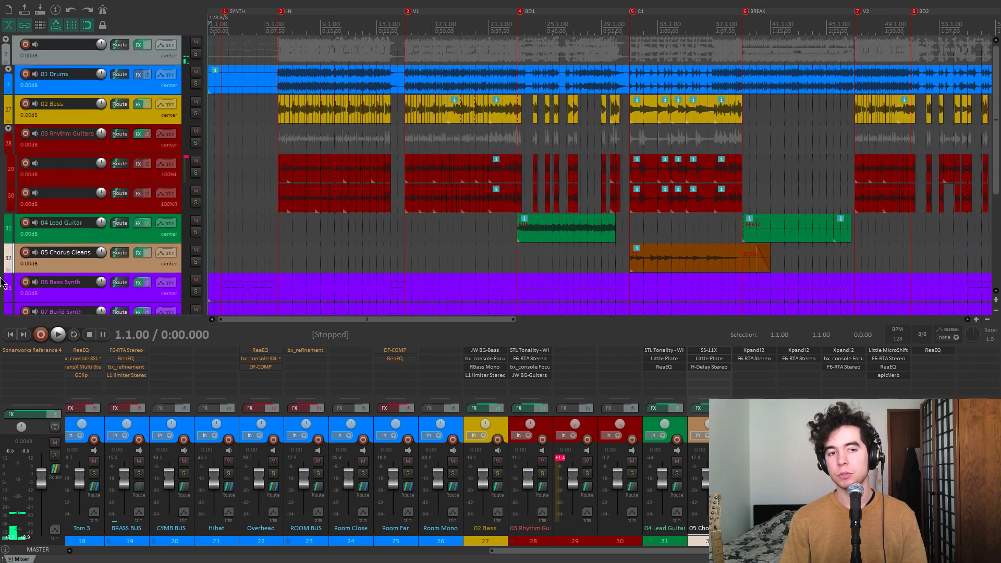
{"action": "key", "text": "ctrl+m"}
{"action": "scroll", "coordinate": [432, 245], "scroll_direction": "down", "scroll_amount": 3}
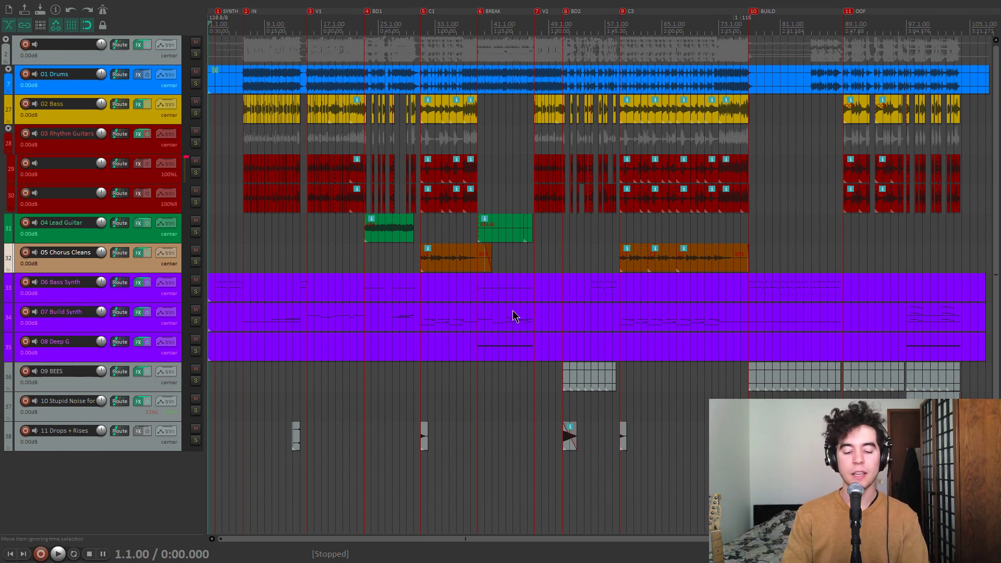
{"action": "left_click", "coordinate": [131, 481]}
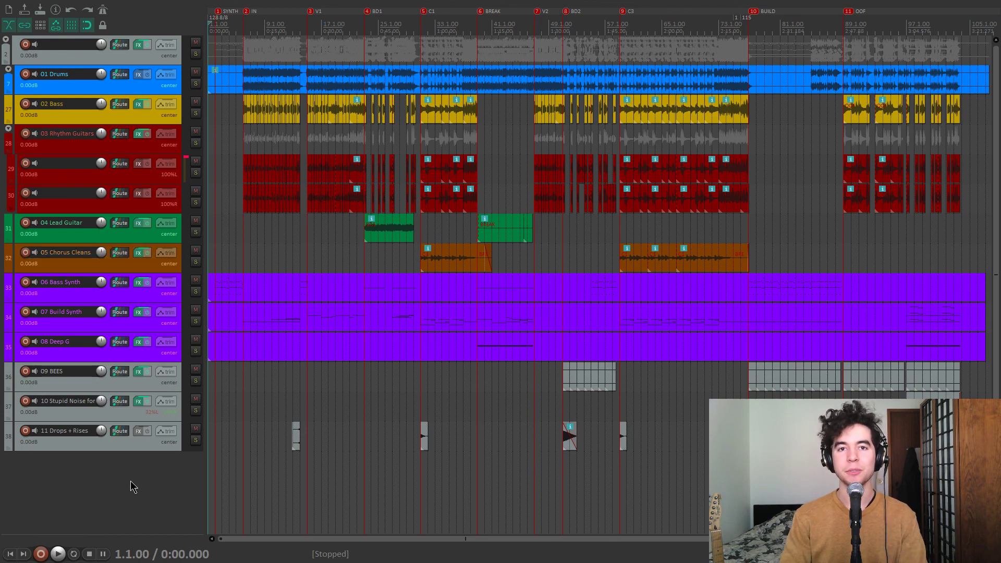